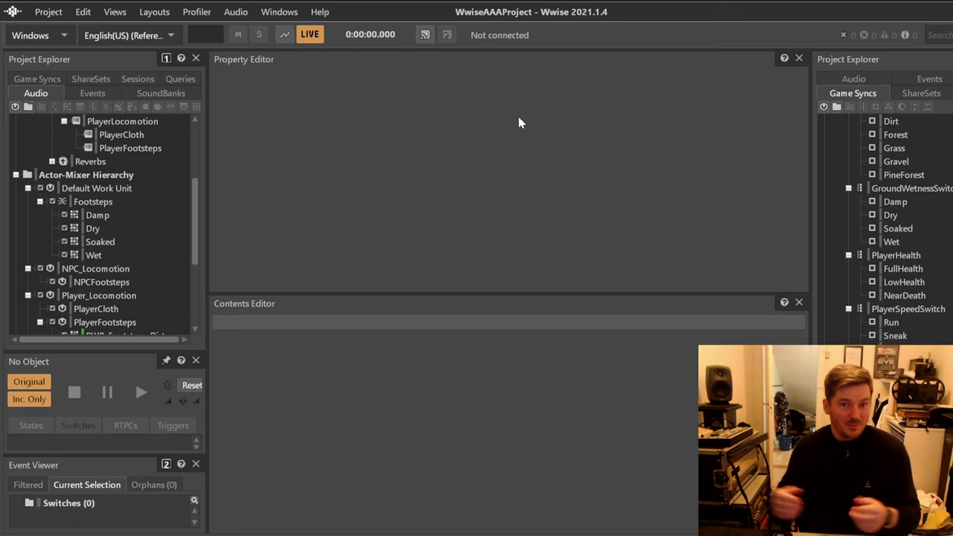
- Duplicate the Dirt switch within the GroundMaterialSwitch group and rename the copy as Flowers
{"action": "scroll", "coordinate": [908, 149], "scroll_direction": "up", "scroll_amount": 1}
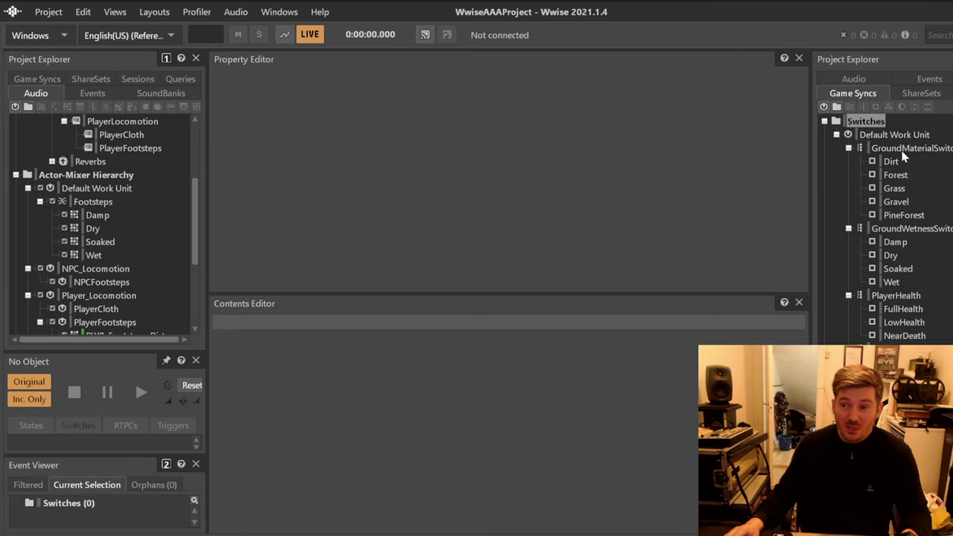
{"action": "left_click", "coordinate": [893, 164]}
{"action": "left_click", "coordinate": [912, 148]}
{"action": "right_click", "coordinate": [901, 151]}
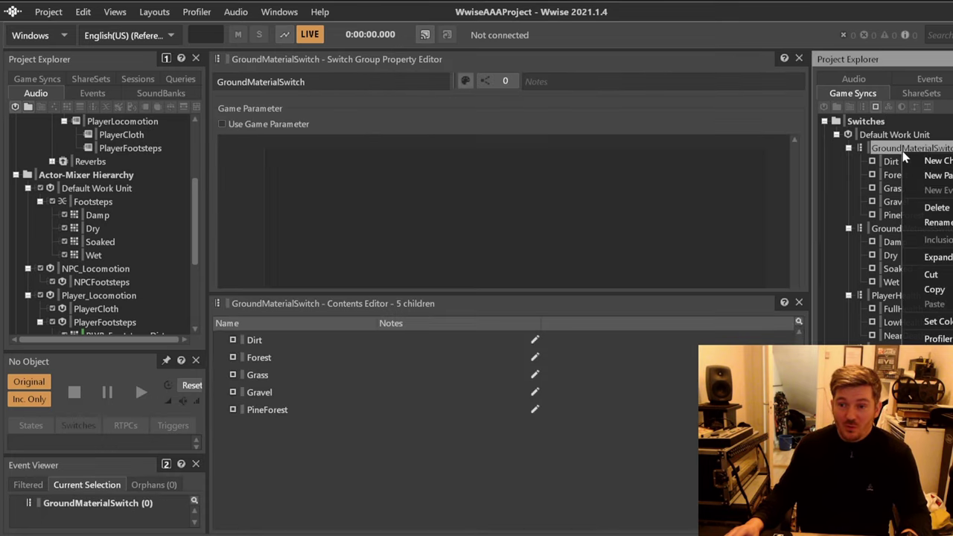
{"action": "left_click", "coordinate": [892, 161]}
{"action": "left_click", "coordinate": [903, 148]}
{"action": "key", "text": "ctrl+v"}
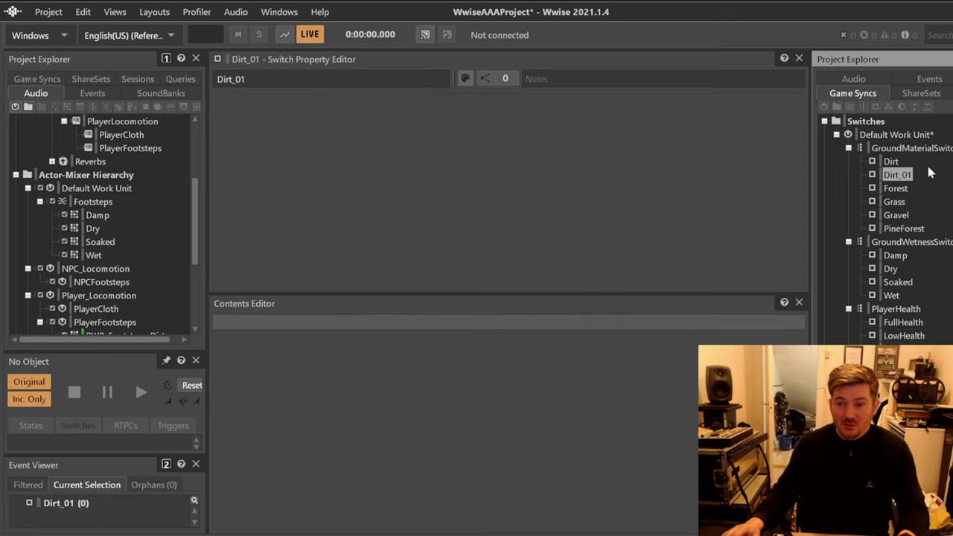
{"action": "key", "text": "F2"}
{"action": "type", "text": "Flowers"}
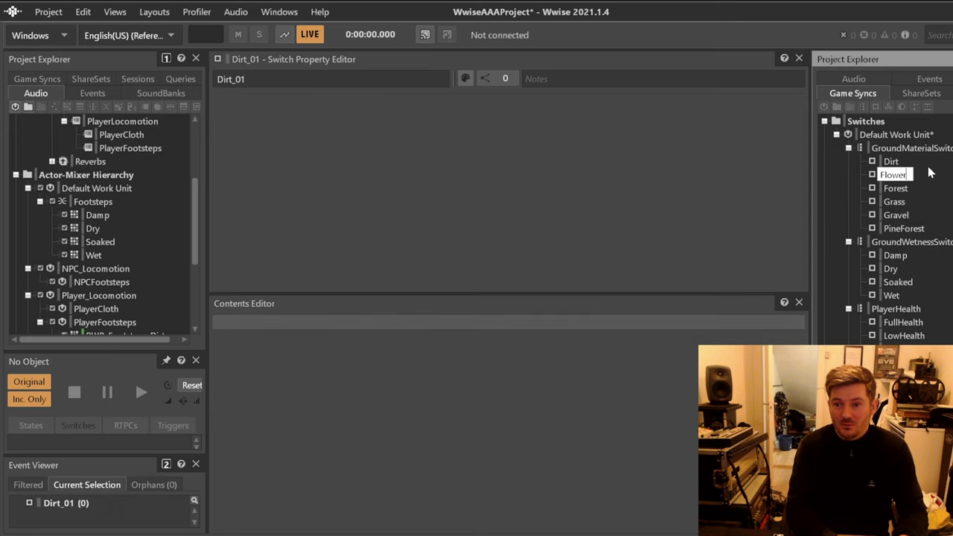
{"action": "key", "text": "Return"}
- Duplicate the Forest switch within GroundMaterialSwitch and rename the copy as ForestPine
{"action": "left_click", "coordinate": [899, 189]}
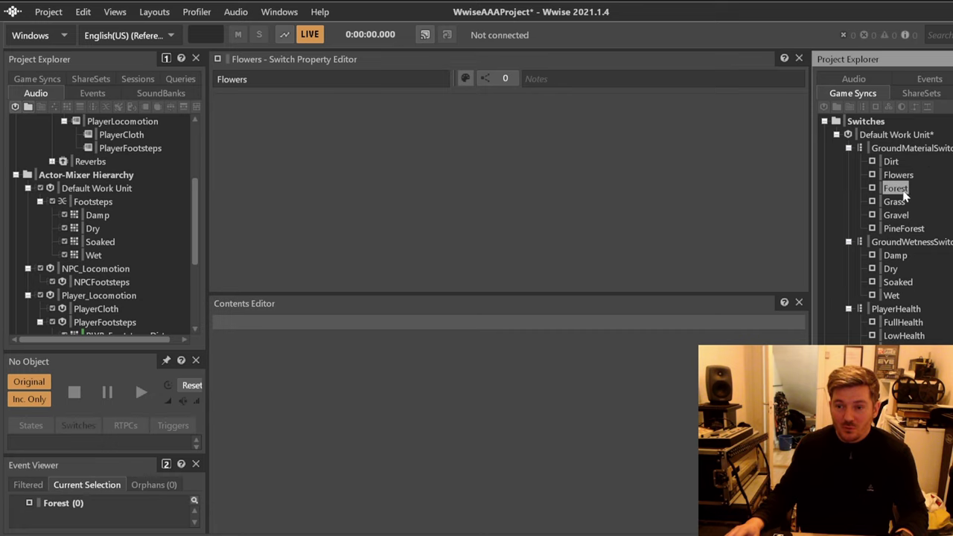
{"action": "left_click", "coordinate": [923, 154]}
{"action": "key", "text": "ctrl+v"}
{"action": "key", "text": "F2"}
{"action": "left_click_drag", "start_coordinate": [917, 202], "coordinate": [904, 202]}
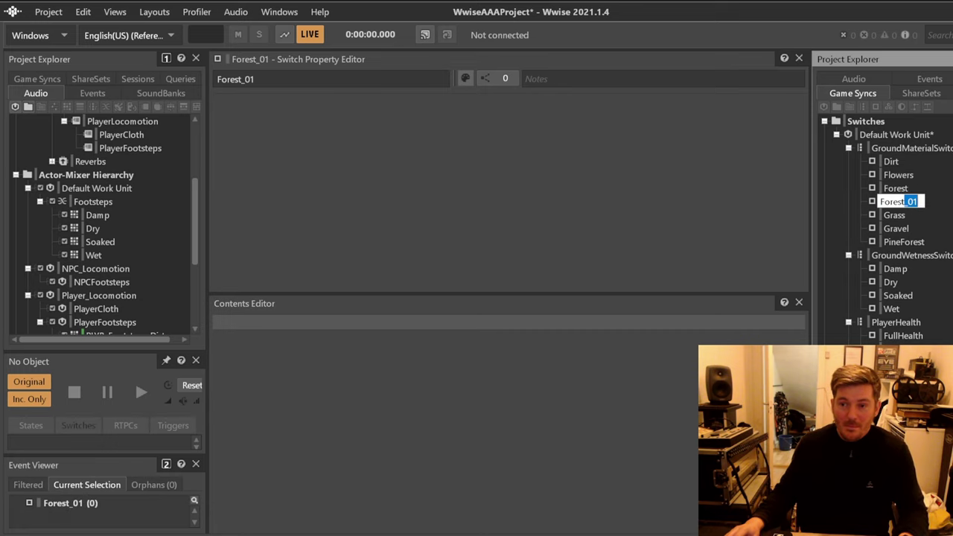
{"action": "type", "text": "Pine"}
{"action": "key", "text": "Return"}
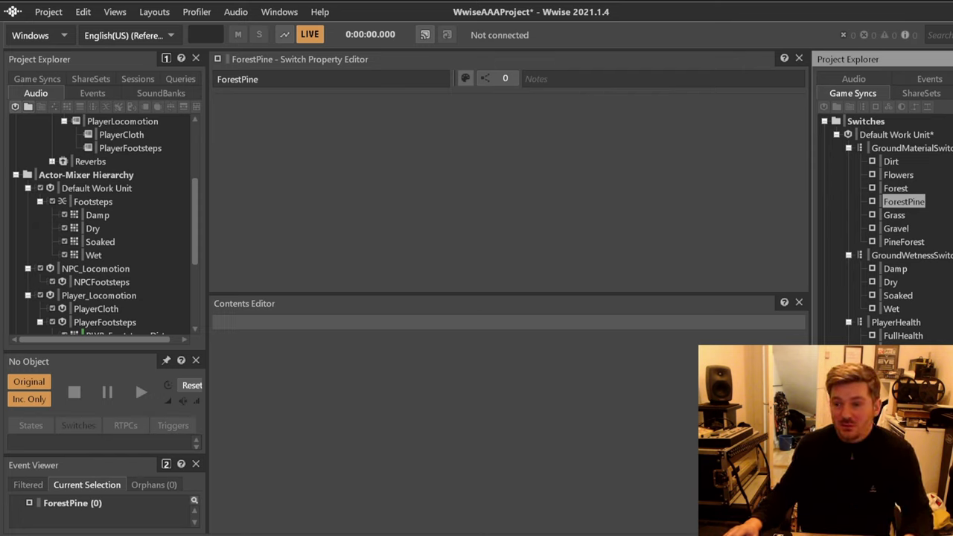
- Rename the Gravel switch as Ice and the PineForest switch as Leaves
{"action": "key", "text": "Down"}
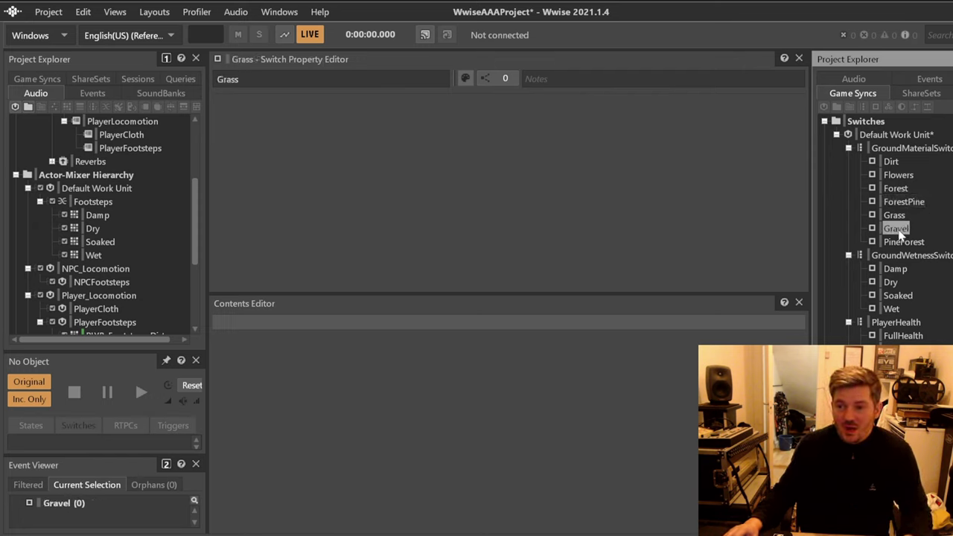
{"action": "key", "text": "Down"}
{"action": "key", "text": "F2"}
{"action": "type", "text": "Ice"}
{"action": "key", "text": "Return"}
{"action": "key", "text": "Down"}
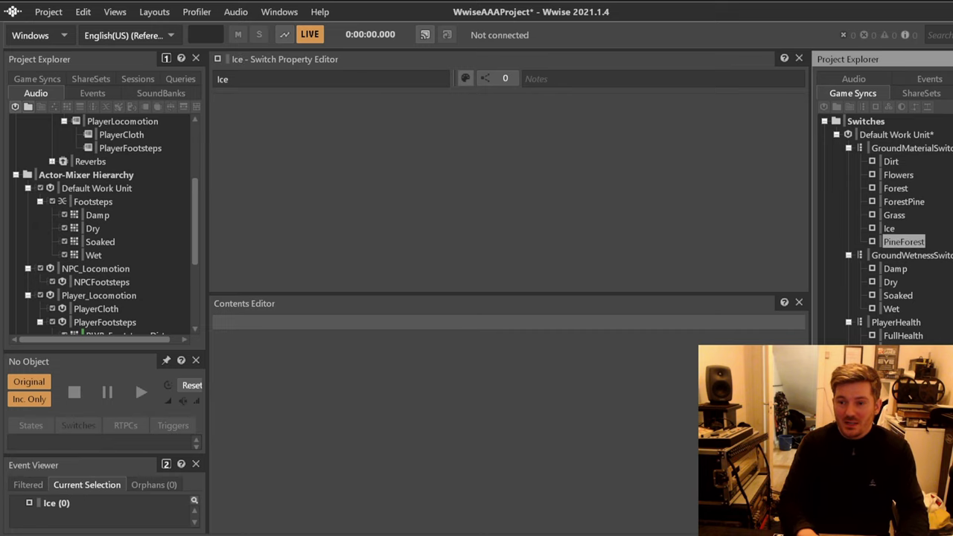
{"action": "key", "text": "F2"}
{"action": "type", "text": "Leaves"}
{"action": "key", "text": "Return"}
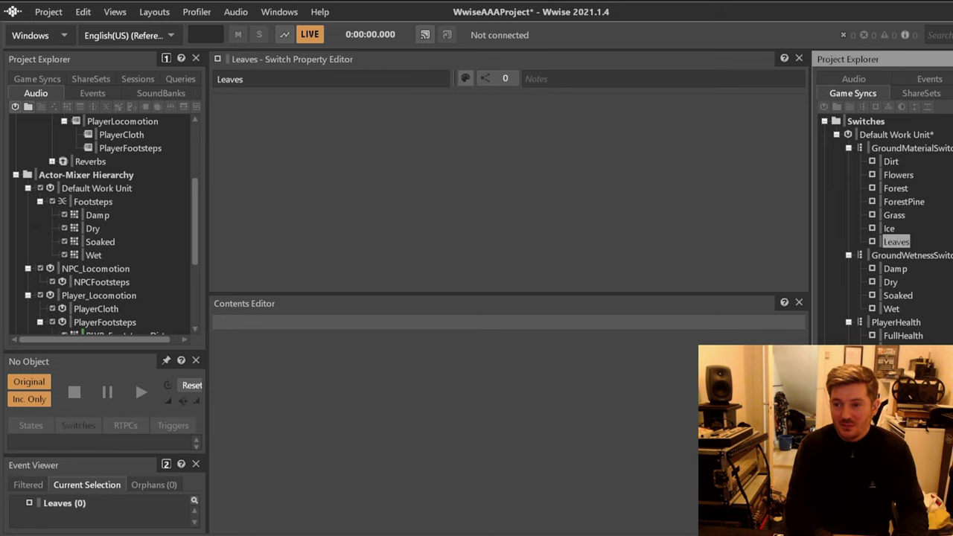
- Copy the Leaves switch and paste it repeatedly into GroundMaterialSwitch to make placeholders for more materials
{"action": "key", "text": "ctrl+c"}
{"action": "left_click", "coordinate": [897, 150]}
{"action": "key", "text": "ctrl+v"}
{"action": "key", "text": "ctrl+v"}
{"action": "key", "text": "ctrl+v"}
{"action": "key", "text": "ctrl+v"}
{"action": "key", "text": "ctrl+v"}
{"action": "key", "text": "ctrl+v"}
{"action": "key", "text": "ctrl+v"}
- Rename the first three Leaves copies as Marsh, PuddleDirt and PuddleGrass
{"action": "left_click", "coordinate": [914, 252]}
{"action": "key", "text": "F2"}
{"action": "type", "text": "Marsh"}
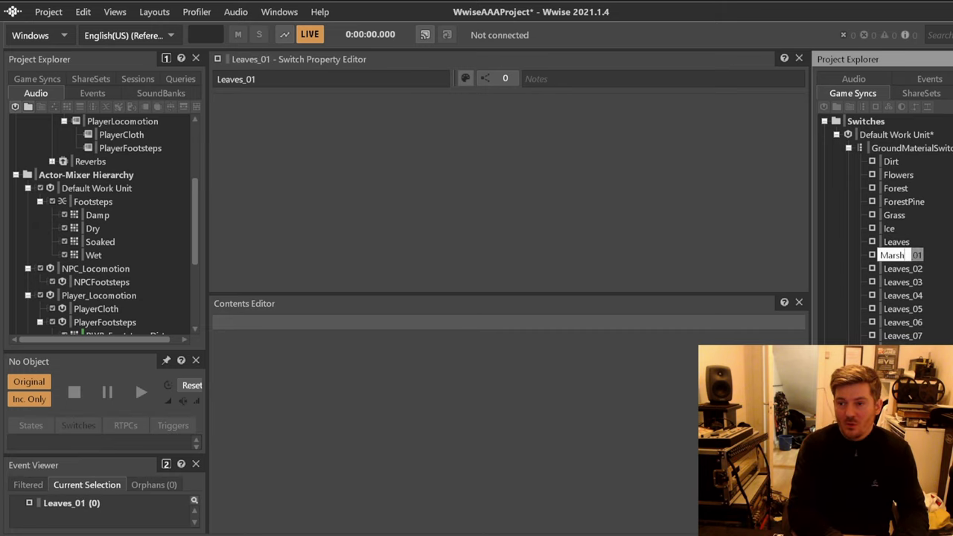
{"action": "key", "text": "Return"}
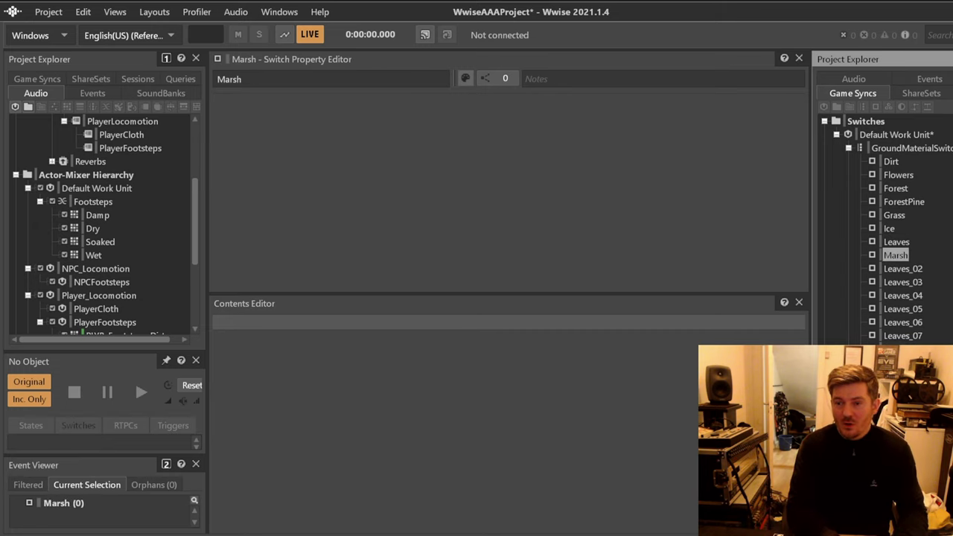
{"action": "key", "text": "Down"}
{"action": "key", "text": "F2"}
{"action": "type", "text": "PuddleDirt"}
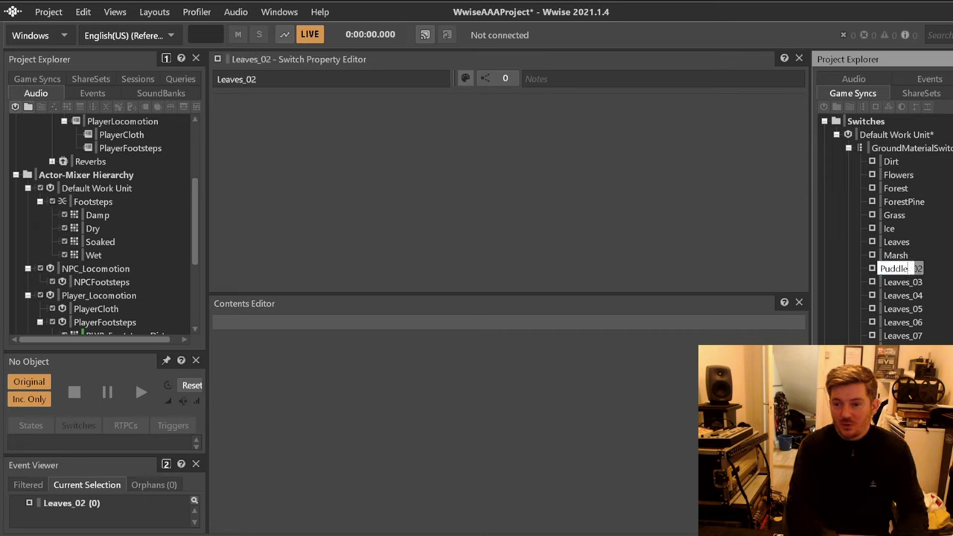
{"action": "key", "text": "Return"}
{"action": "key", "text": "Down"}
{"action": "key", "text": "F2"}
{"action": "type", "text": "PuddleGrass"}
{"action": "key", "text": "Return"}
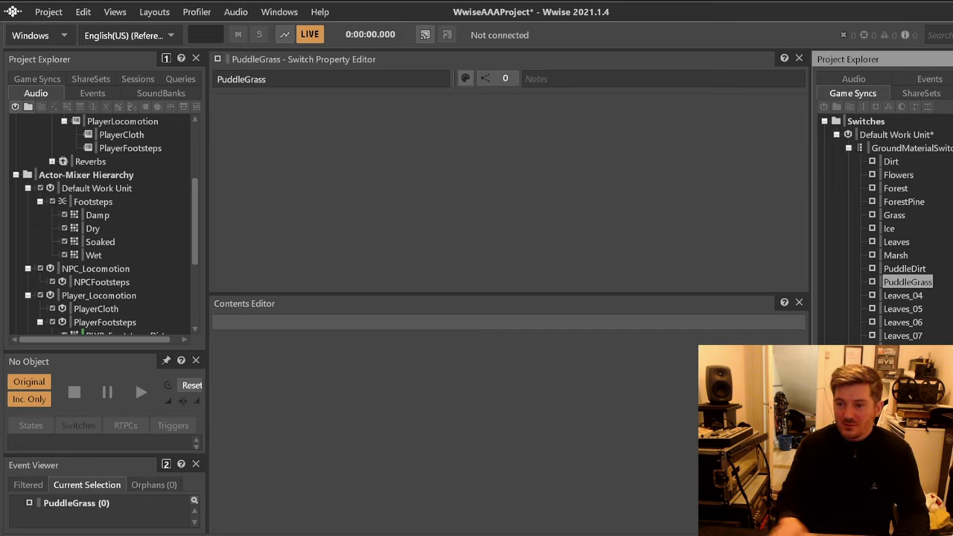
- Rename the copies Leaves_04, Leaves_05 and Leaves_06 as Rock, Sand and Snow
{"action": "key", "text": "Down"}
{"action": "key", "text": "F2"}
{"action": "type", "text": "Rock"}
{"action": "key", "text": "Return"}
{"action": "key", "text": "Down"}
{"action": "key", "text": "F2"}
{"action": "type", "text": "Sand"}
{"action": "key", "text": "Return"}
{"action": "key", "text": "Down"}
{"action": "key", "text": "F2"}
{"action": "type", "text": "Snow"}
{"action": "key", "text": "Return"}
- Rename Leaves_07 and the two copies after it as Stone, StoneFloor and Swamp
{"action": "key", "text": "Down"}
{"action": "key", "text": "F2"}
{"action": "type", "text": "Stone"}
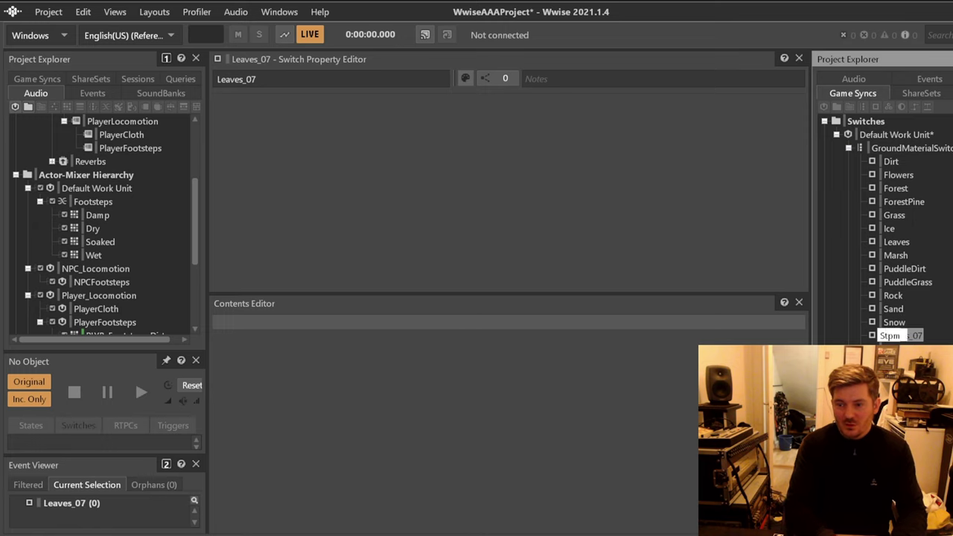
{"action": "key", "text": "Return"}
{"action": "key", "text": "Down"}
{"action": "key", "text": "F2"}
{"action": "type", "text": "StoneFloor"}
{"action": "key", "text": "Return"}
{"action": "key", "text": "Down"}
{"action": "key", "text": "F2"}
{"action": "type", "text": "Swamp"}
{"action": "key", "text": "Return"}
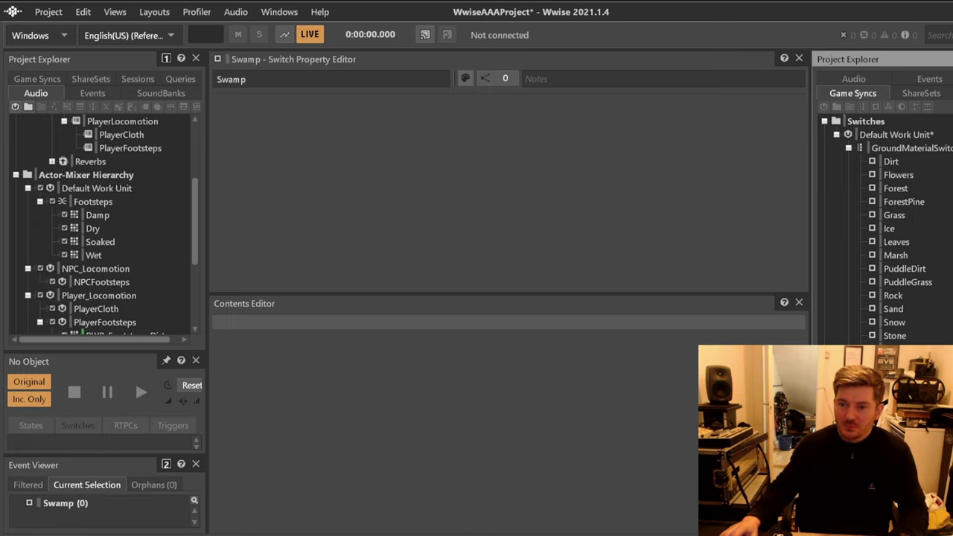
- Add copies of the Swamp switch for the remaining ground materials and name the last one WoodFloor
{"action": "key", "text": "Down"}
{"action": "key", "text": "Down"}
{"action": "key", "text": "Up"}
{"action": "key", "text": "Down"}
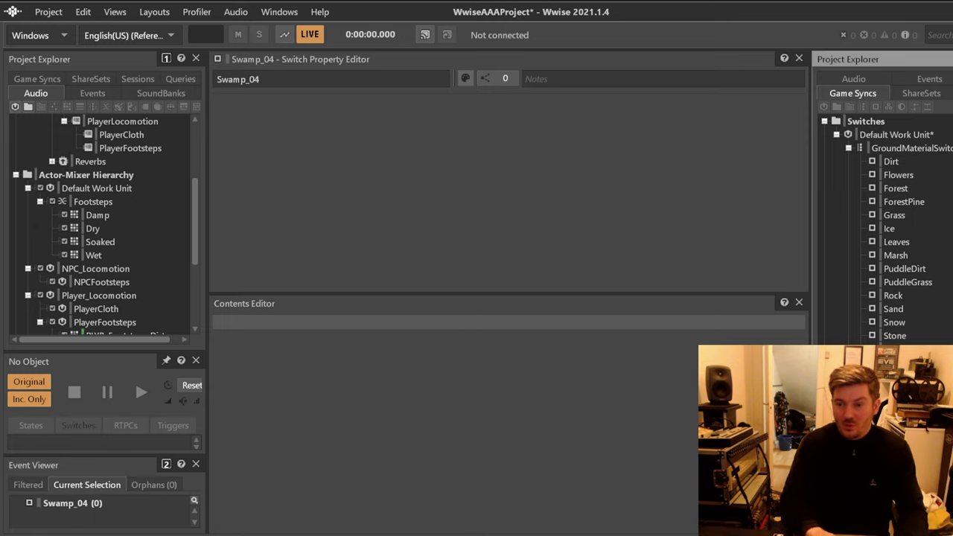
{"action": "key", "text": "Down"}
{"action": "key", "text": "Down"}
{"action": "key", "text": "Down"}
{"action": "key", "text": "Down"}
{"action": "key", "text": "Down"}
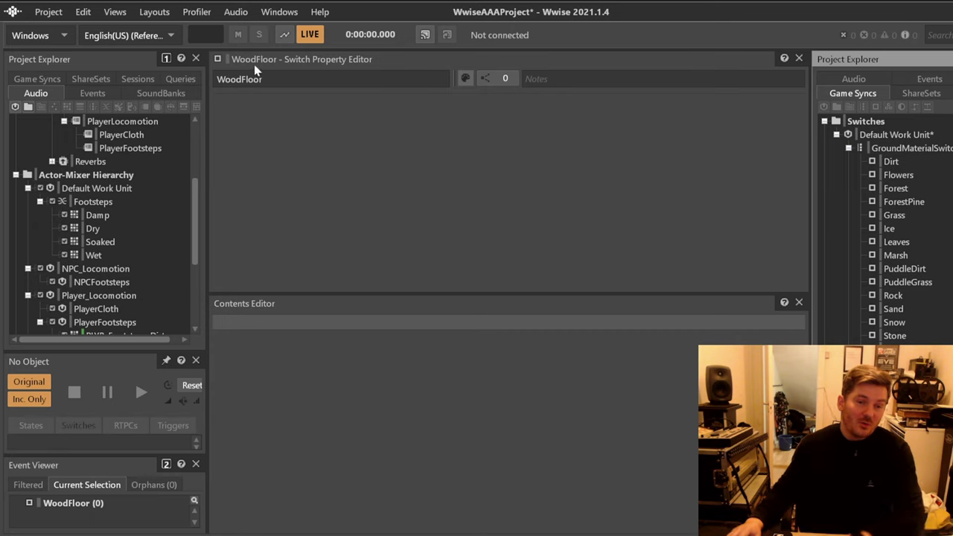
- Delete the PLYR_Footsteps_Dirt, PLYR_Footsteps_Gravel and PLYR_Footsteps_Water containers from the PlayerFootsteps work unit
{"action": "left_click", "coordinate": [101, 282]}
{"action": "left_click", "coordinate": [119, 267]}
{"action": "scroll", "coordinate": [121, 260], "scroll_direction": "down", "scroll_amount": 1}
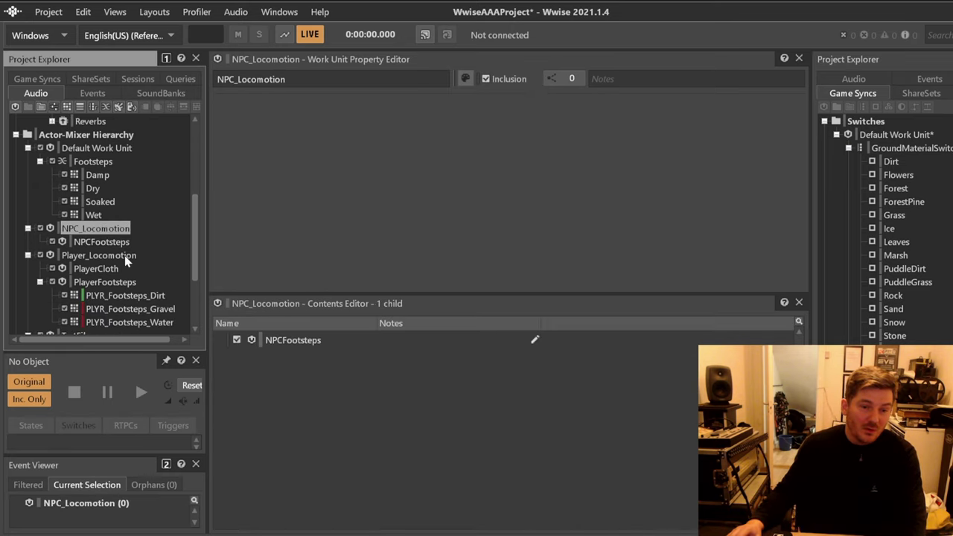
{"action": "scroll", "coordinate": [124, 257], "scroll_direction": "down", "scroll_amount": 1}
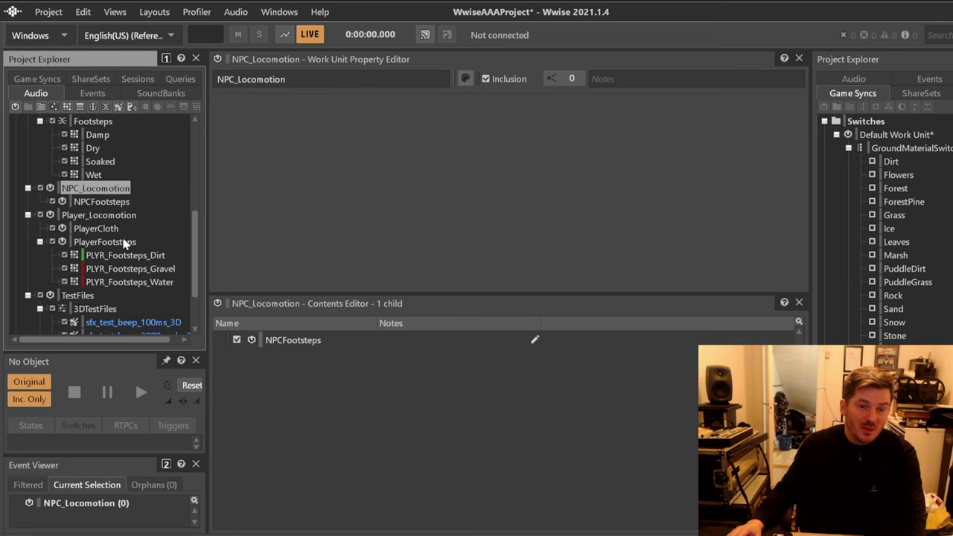
{"action": "left_click", "coordinate": [148, 257]}
{"action": "key", "text": "Down"}
{"action": "key", "text": "Down"}
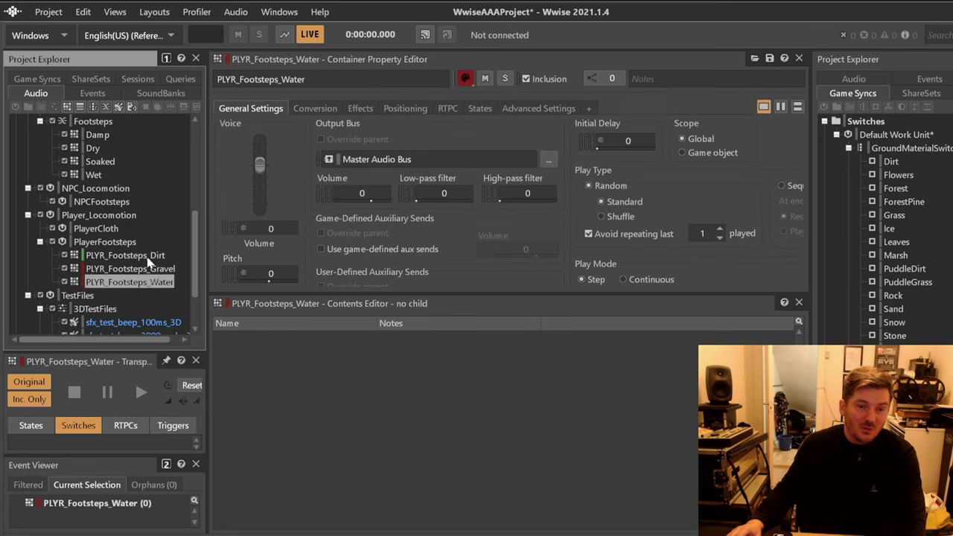
{"action": "key", "text": "Up"}
{"action": "key", "text": "Up"}
{"action": "key", "text": "Down"}
{"action": "key", "text": "Down"}
{"action": "key", "text": "Up"}
{"action": "left_click", "coordinate": [162, 256]}
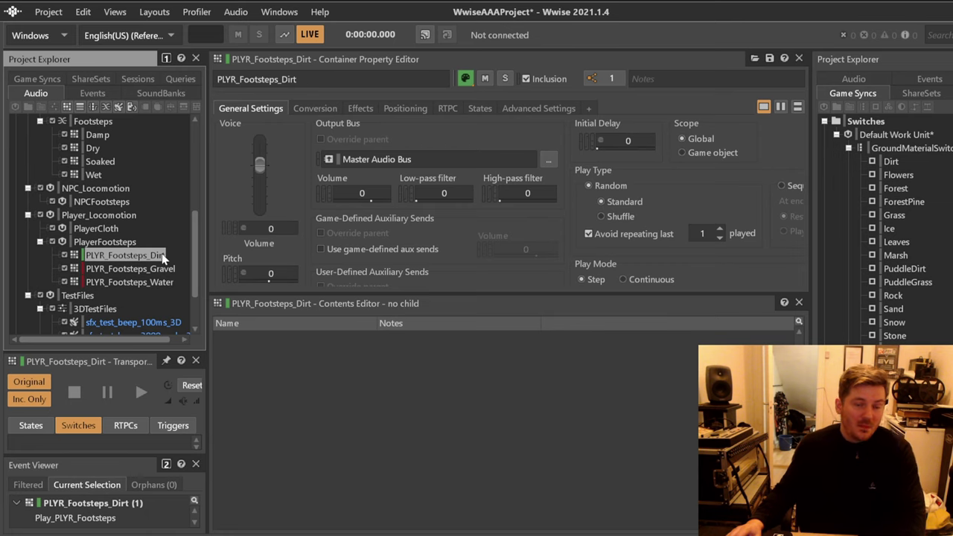
{"action": "key", "text": "shift+Down"}
{"action": "key", "text": "shift+Down"}
{"action": "key", "text": "Delete"}
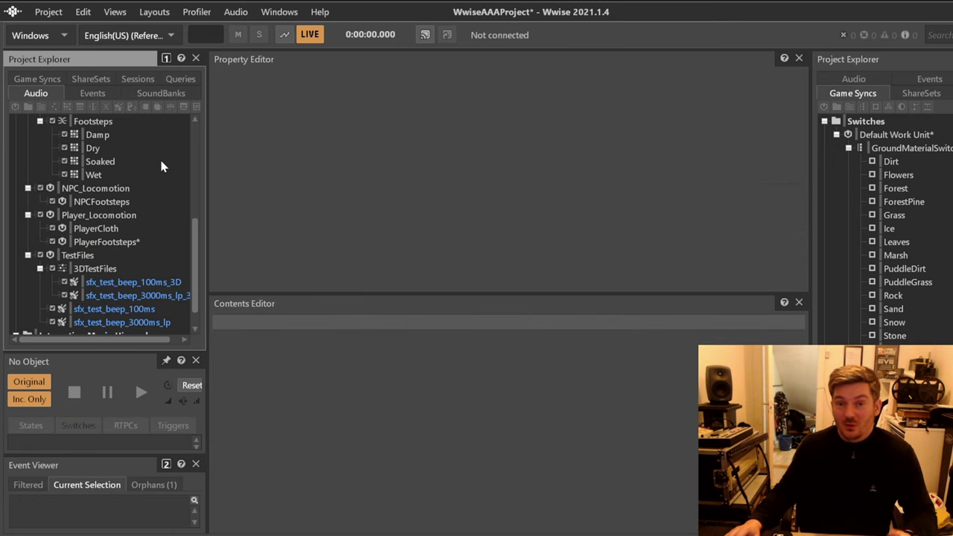
- Create a switch container named PLYR_Footsteps_MaterialSwitch under the PlayerFootsteps work unit
{"action": "right_click", "coordinate": [104, 243]}
{"action": "mouse_move", "coordinate": [148, 247]}
{"action": "left_click", "coordinate": [370, 292]}
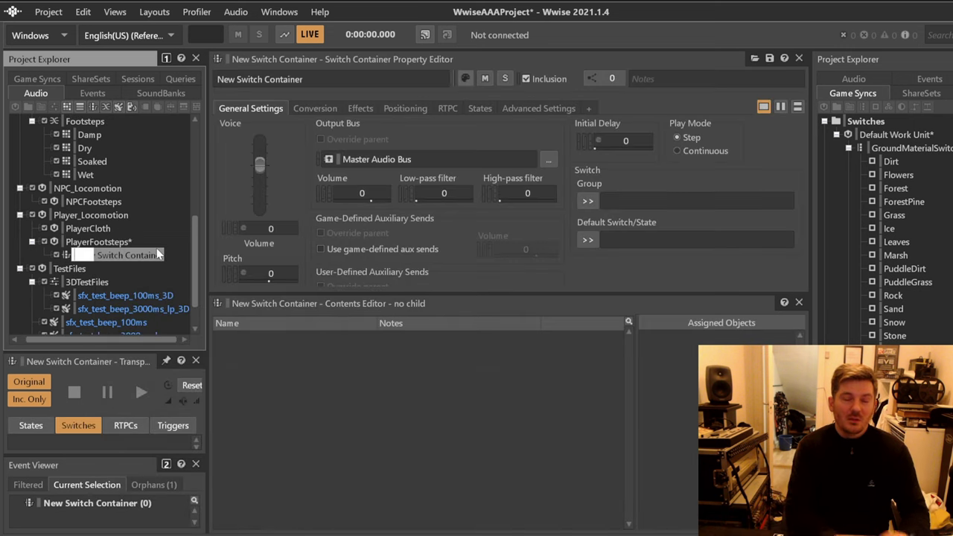
{"action": "type", "text": "PLY"}
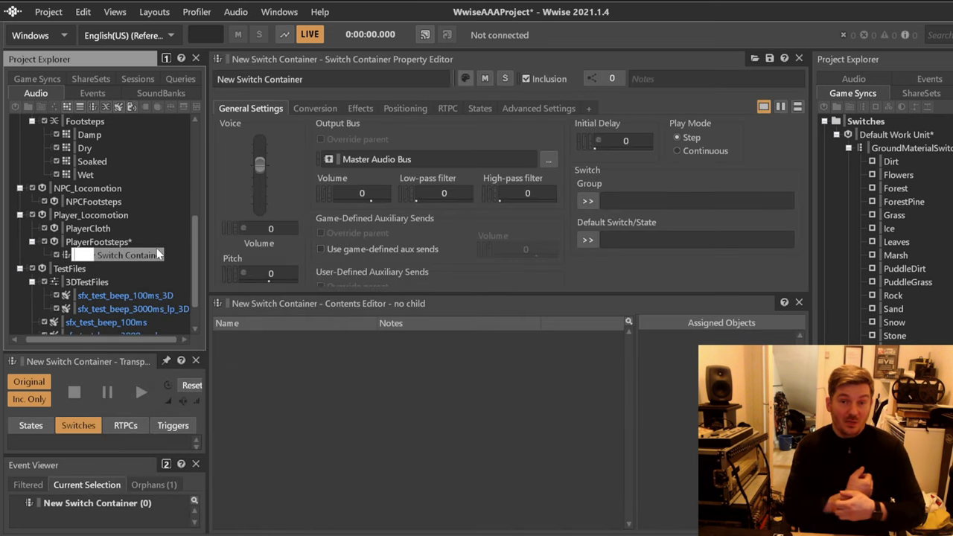
{"action": "type", "text": "R_"}
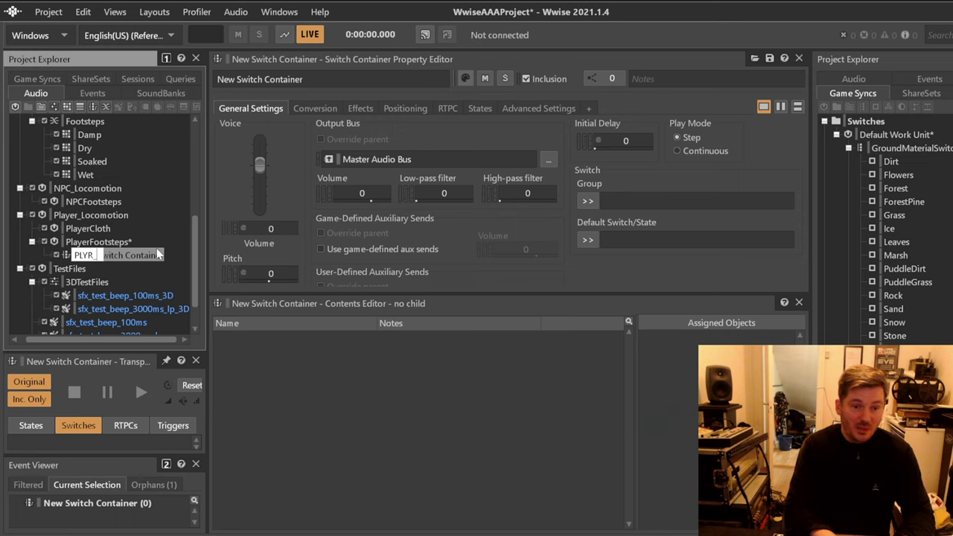
{"action": "type", "text": "Footsteps_"}
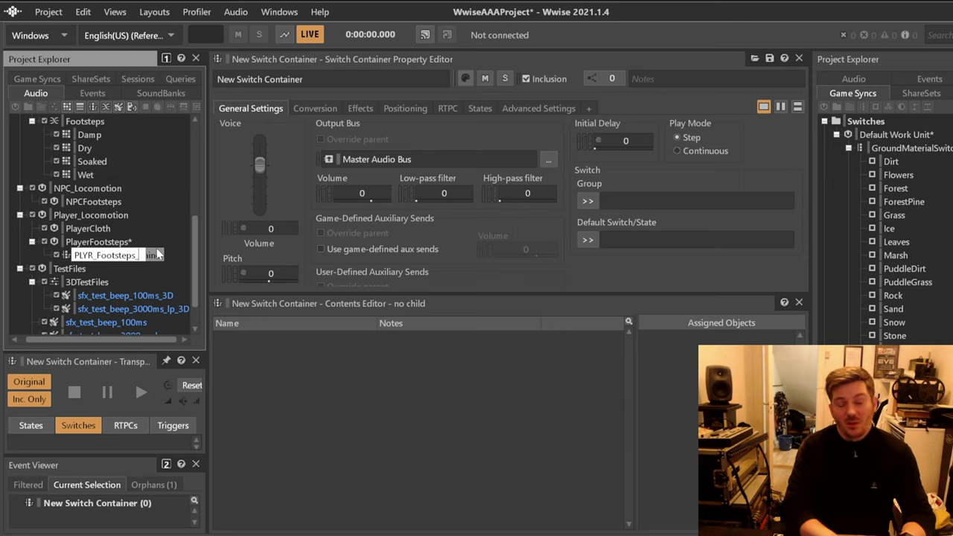
{"action": "type", "text": "MaterialSwitch"}
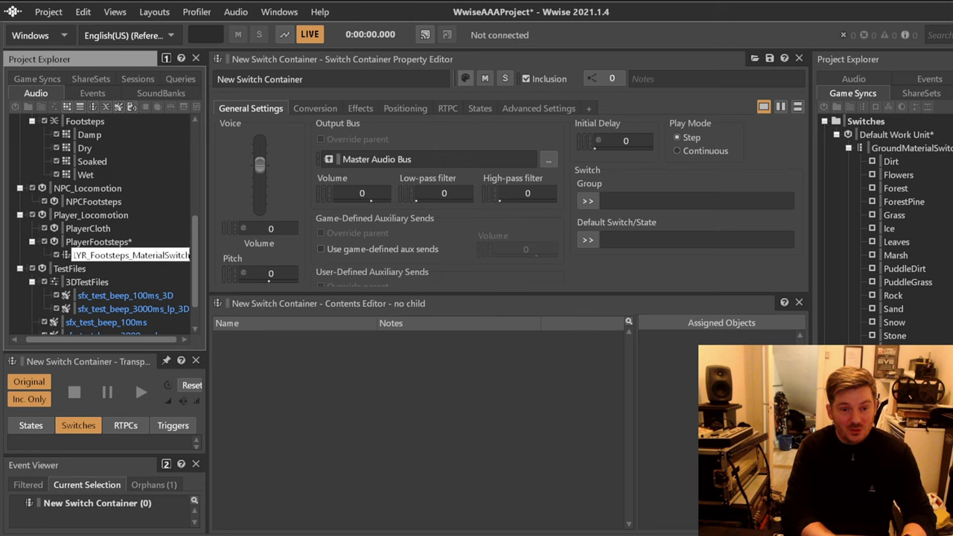
{"action": "key", "text": "Return"}
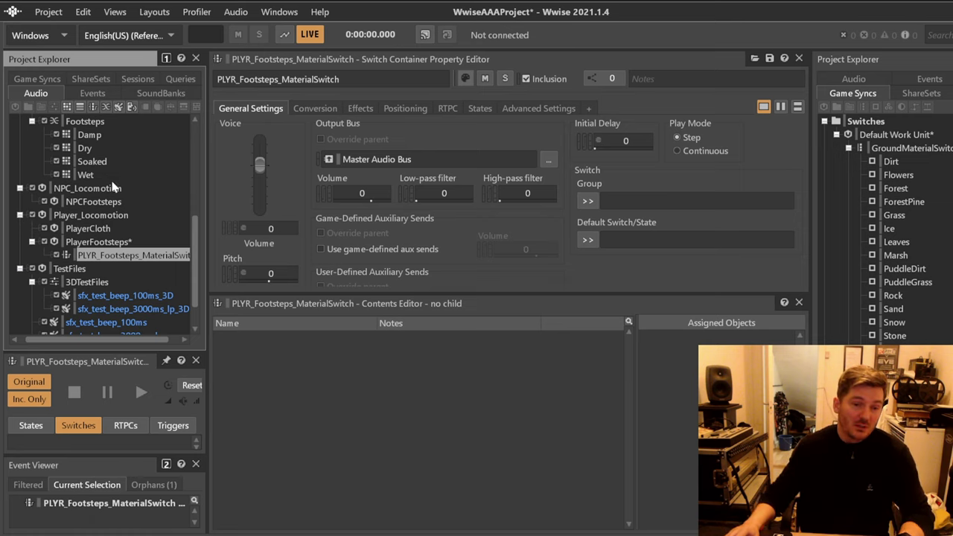
- Create a child switch container named Dirt_WetnessSwitch inside PLYR_Footsteps_MaterialSwitch
{"action": "right_click", "coordinate": [109, 255]}
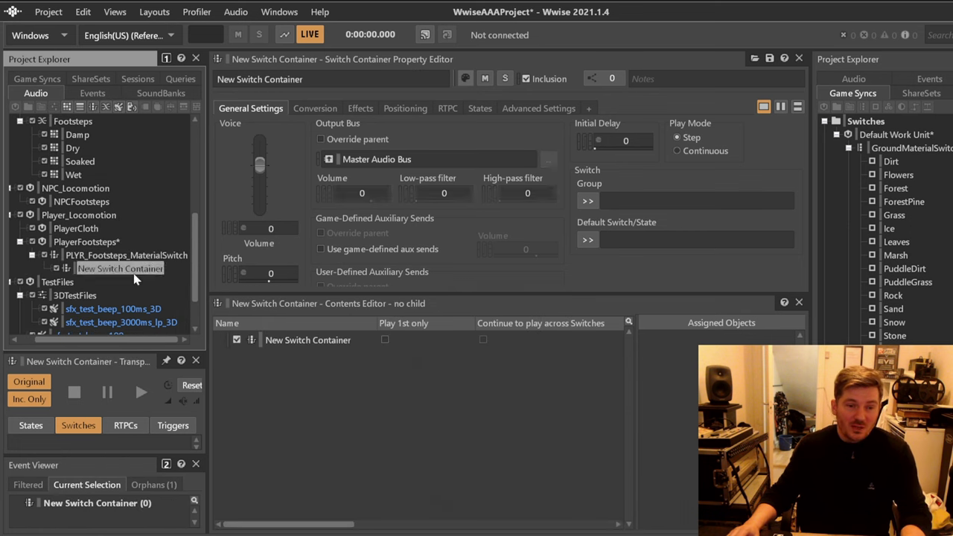
{"action": "type", "text": "Dirt"}
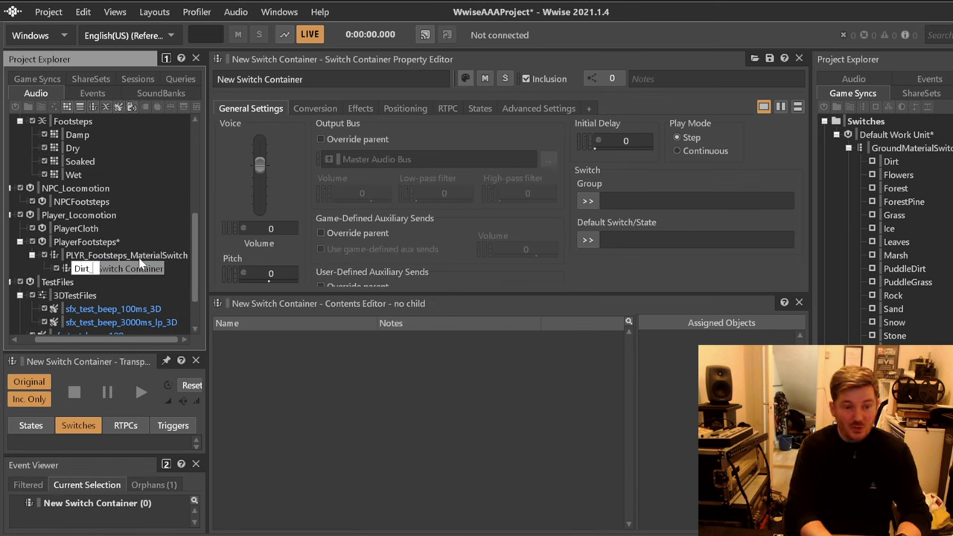
{"action": "type", "text": "_WetnessSwitch"}
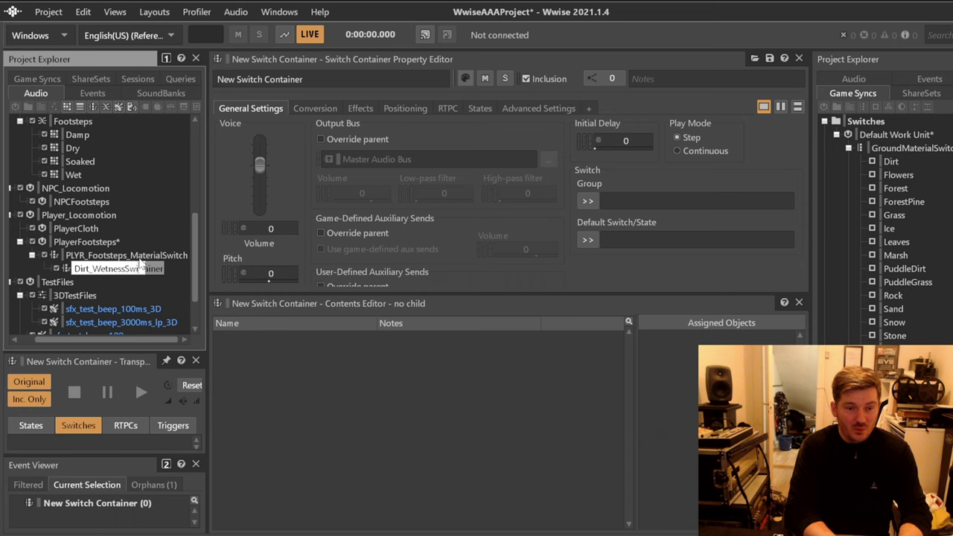
{"action": "key", "text": "Return"}
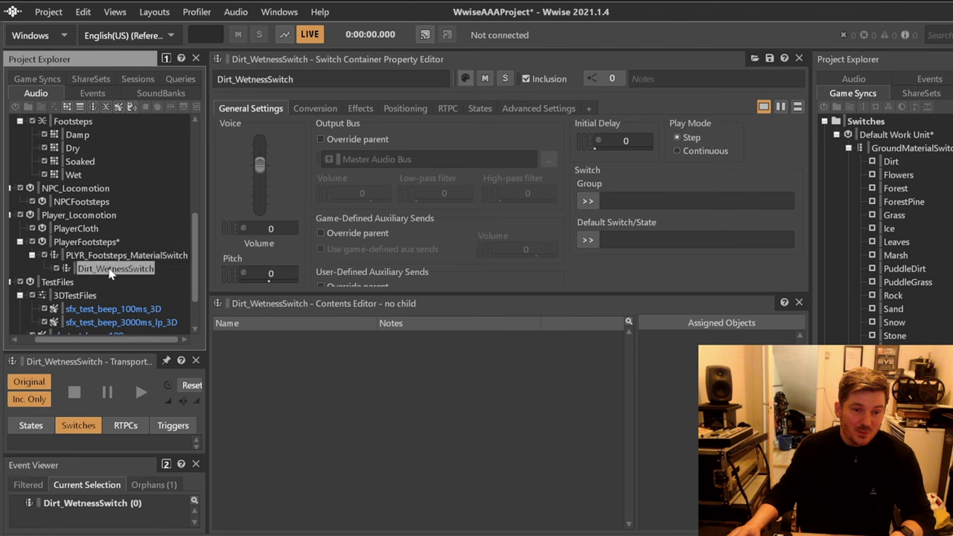
- Set the colour of the Dirt_WetnessSwitch container to red
{"action": "left_click", "coordinate": [115, 260]}
{"action": "left_click", "coordinate": [116, 269]}
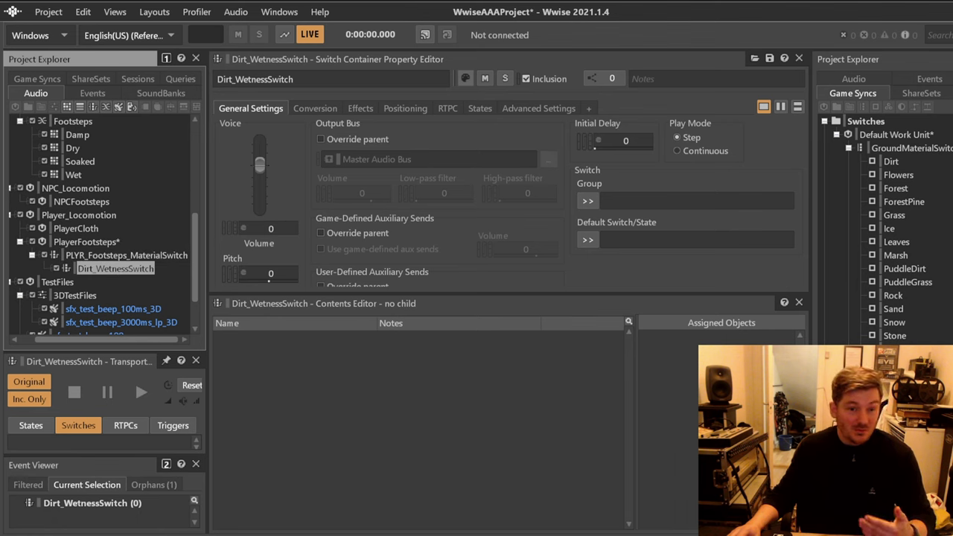
{"action": "left_click", "coordinate": [463, 79]}
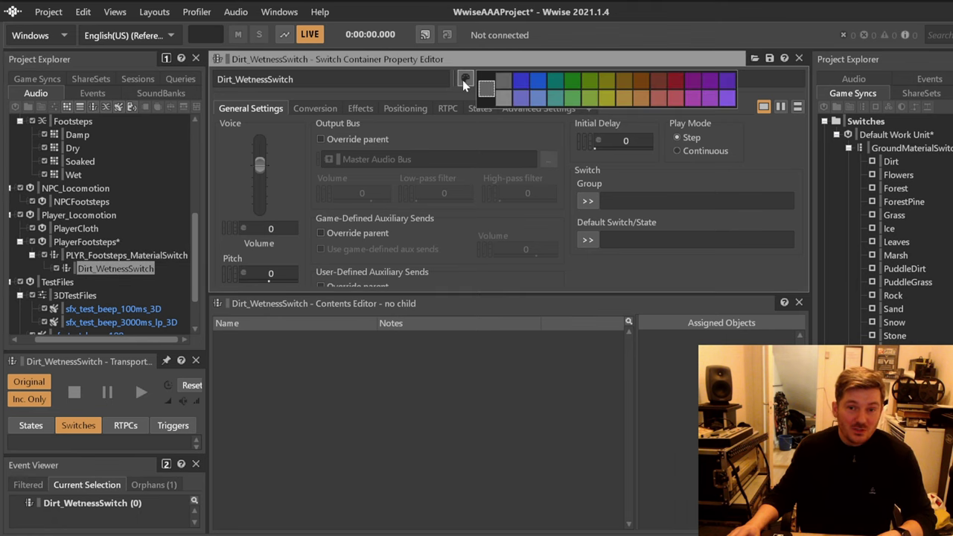
{"action": "left_click", "coordinate": [679, 82]}
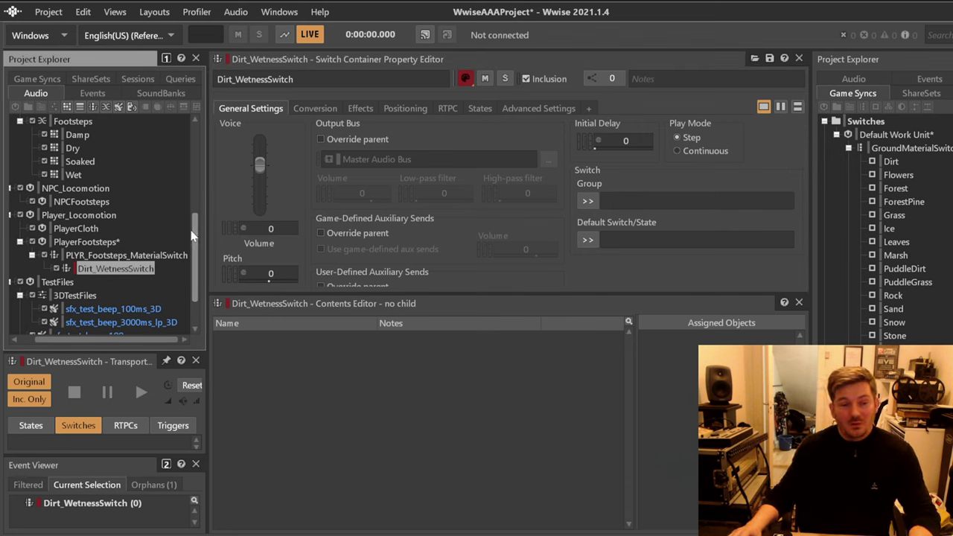
- Rename the Dirt_WetnessSwitch container inside PLYR_Footsteps_MaterialSwitch as WetnessTemplate
{"action": "left_click", "coordinate": [109, 257]}
{"action": "left_click", "coordinate": [112, 268]}
{"action": "key", "text": "F2"}
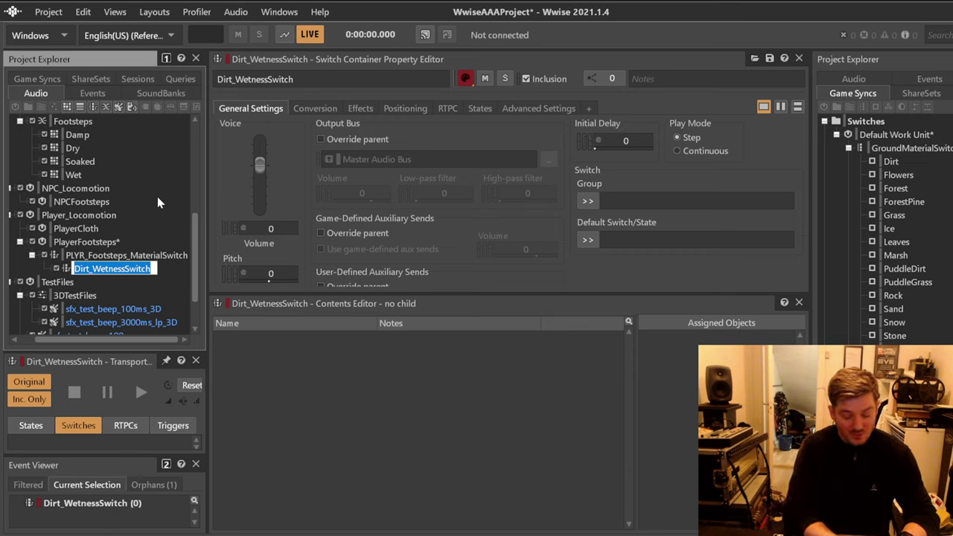
{"action": "type", "text": "Wetness"}
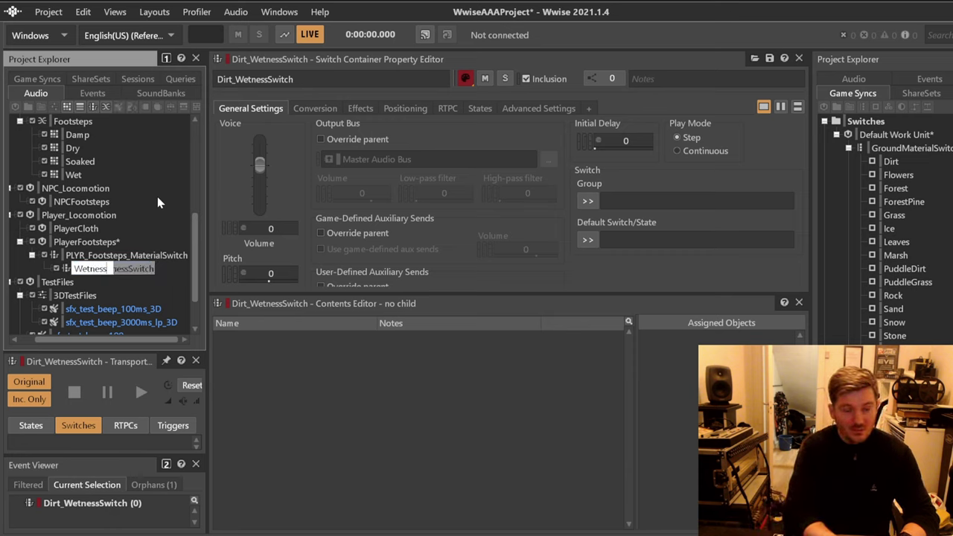
{"action": "type", "text": "Template"}
{"action": "key", "text": "Return"}
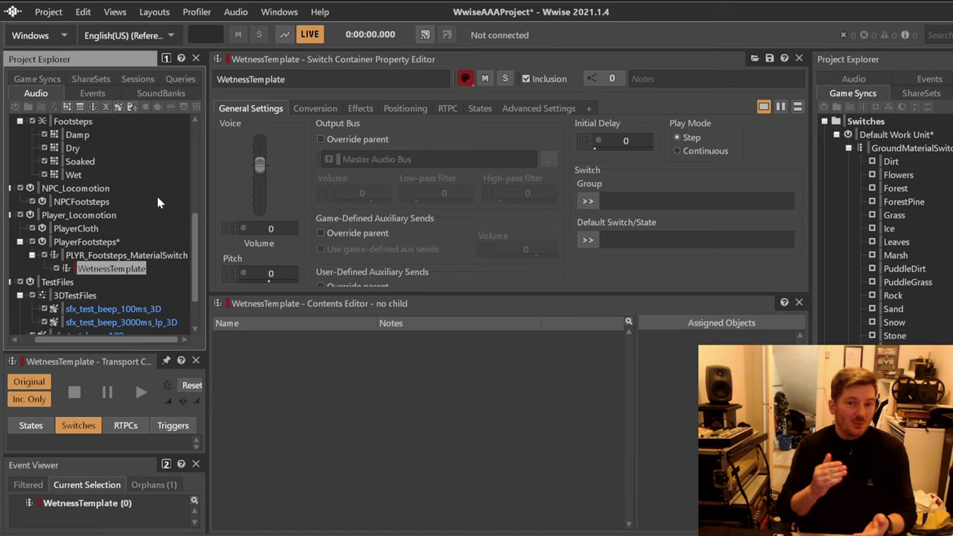
- Create a child random container inside WetnessTemplate
{"action": "right_click", "coordinate": [118, 272]}
{"action": "mouse_move", "coordinate": [160, 263]}
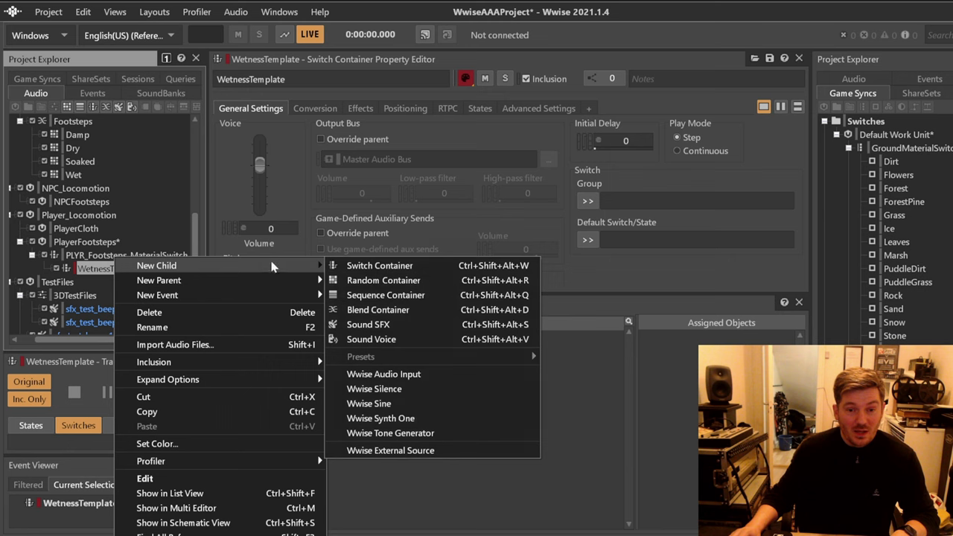
{"action": "left_click", "coordinate": [372, 280]}
- Check the names of the ground wetness switches and rename the new random container as Damp
{"action": "scroll", "coordinate": [900, 260], "scroll_direction": "down", "scroll_amount": 3}
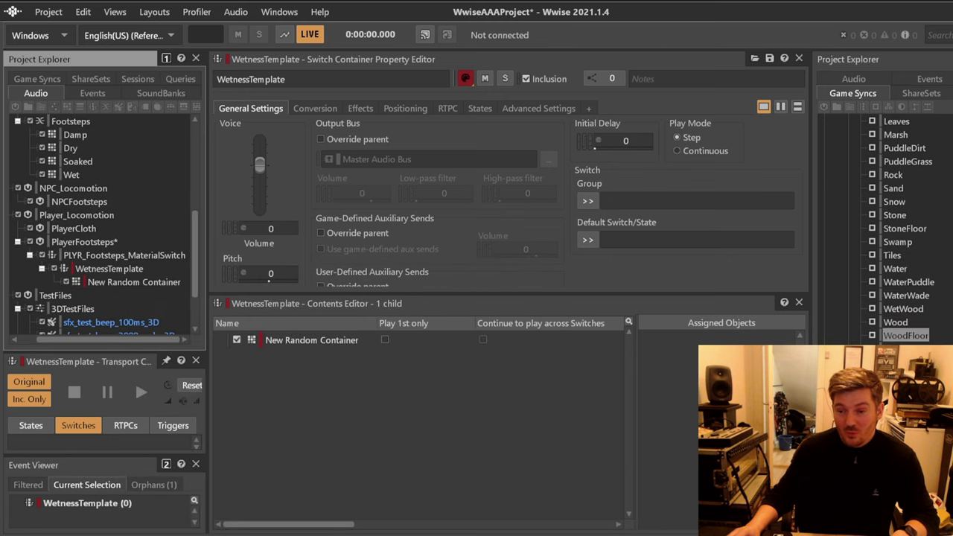
{"action": "left_click", "coordinate": [897, 362]}
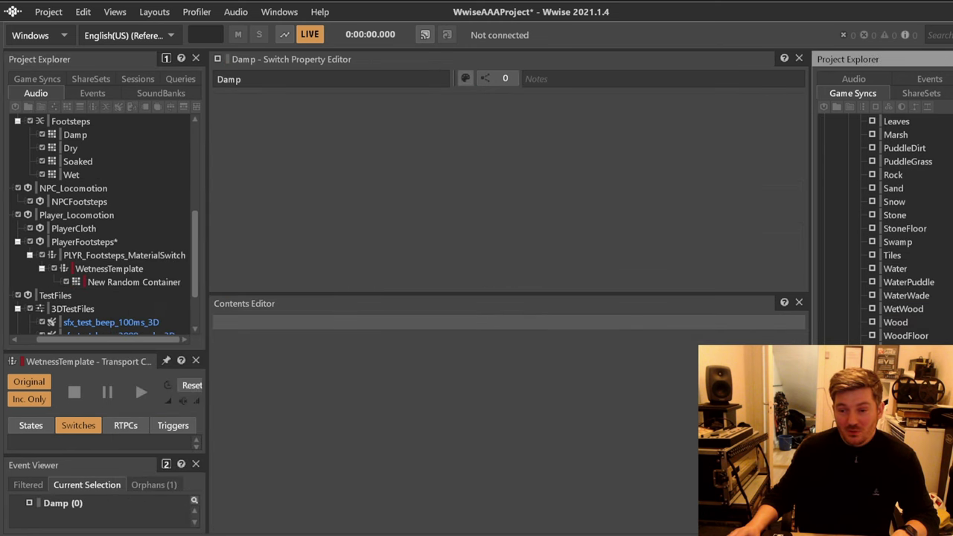
{"action": "left_click", "coordinate": [898, 375]}
{"action": "left_click", "coordinate": [897, 362]}
{"action": "left_click", "coordinate": [897, 388]}
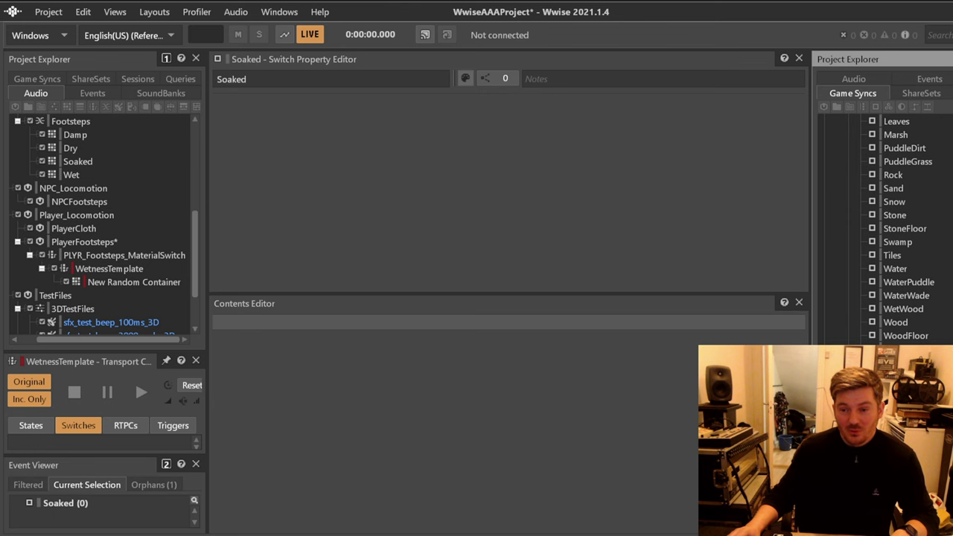
{"action": "left_click", "coordinate": [897, 402]}
{"action": "left_click", "coordinate": [108, 281]}
{"action": "key", "text": "F2"}
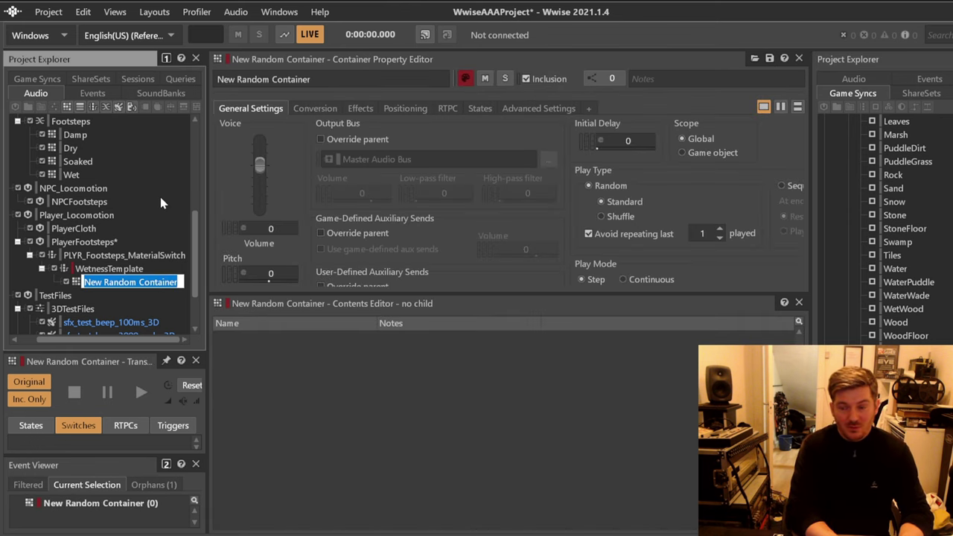
{"action": "type", "text": "Damp"}
{"action": "key", "text": "Return"}
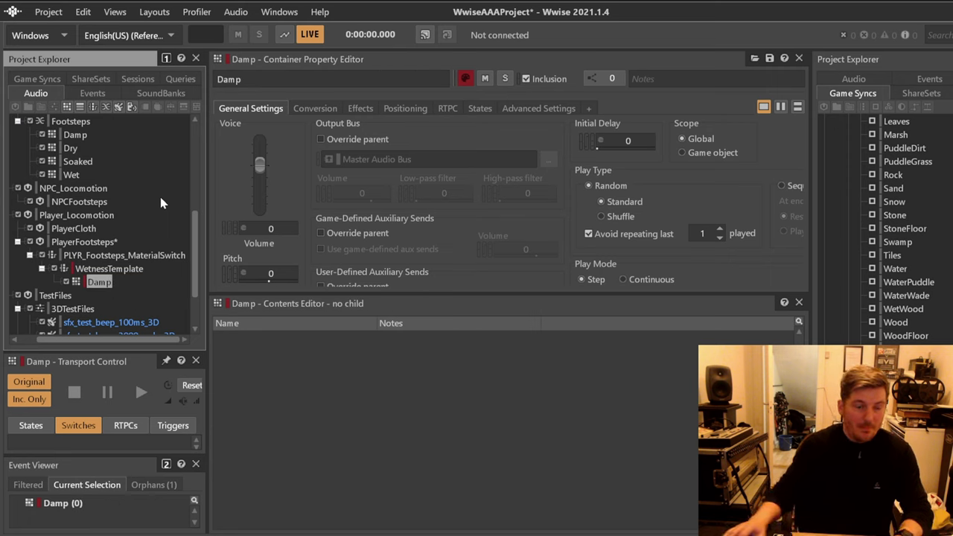
- Add three copies of the Damp random container inside WetnessTemplate
{"action": "key", "text": "ctrl+c"}
{"action": "left_click", "coordinate": [110, 270]}
{"action": "key", "text": "ctrl+v"}
{"action": "key", "text": "ctrl+v"}
{"action": "key", "text": "ctrl+v"}
- Rename the first Damp copy, Damp_01, as Dry
{"action": "left_click", "coordinate": [128, 295]}
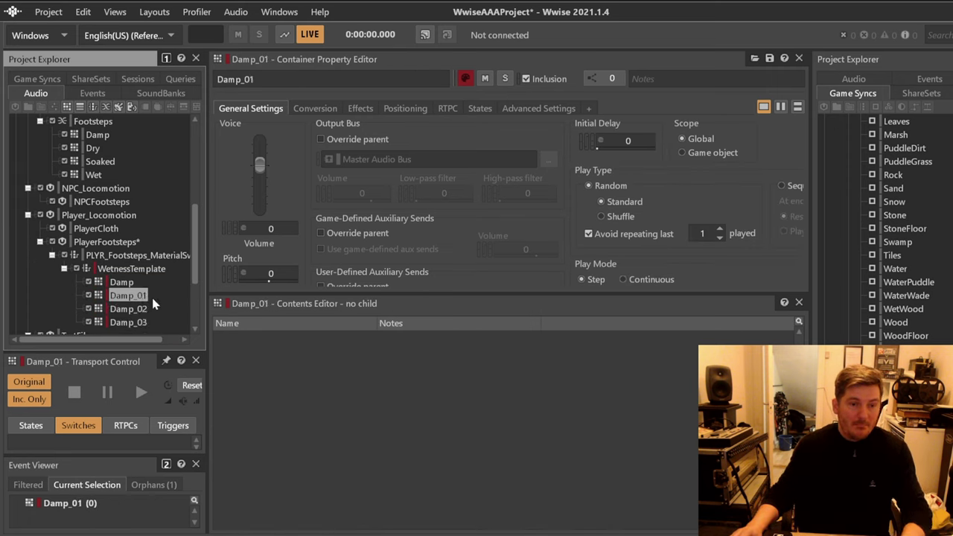
{"action": "key", "text": "F2"}
{"action": "type", "text": "Dry"}
{"action": "key", "text": "Return"}
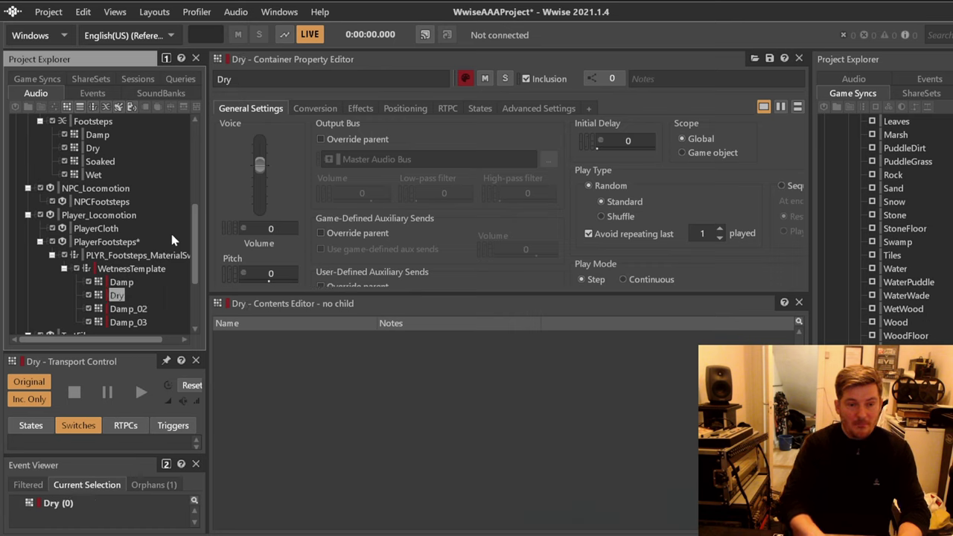
- Rename the second copy, Damp_02, as Soaked
{"action": "key", "text": "Down"}
{"action": "key", "text": "F2"}
{"action": "type", "text": "Soakes"}
{"action": "key", "text": "Return"}
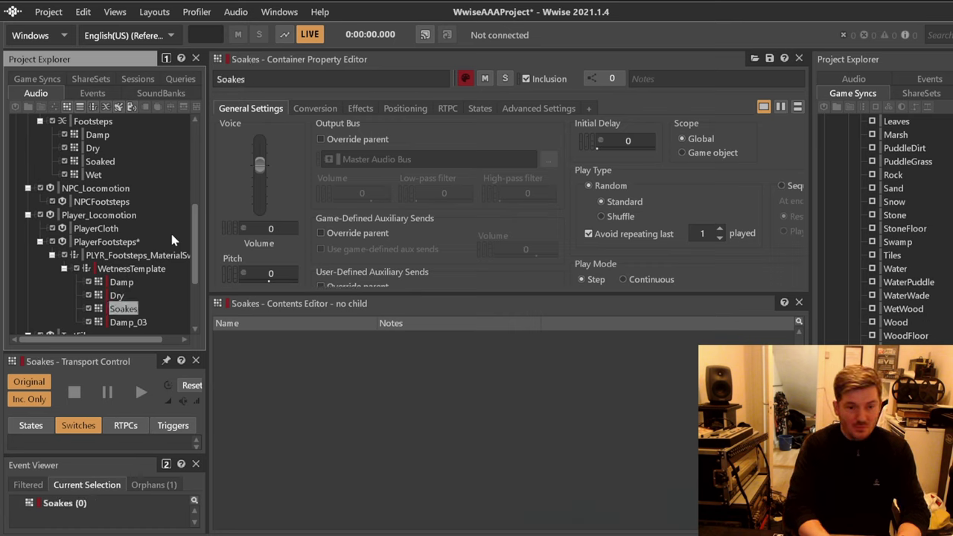
{"action": "key", "text": "F2"}
{"action": "key", "text": "End"}
{"action": "key", "text": "BackSpace"}
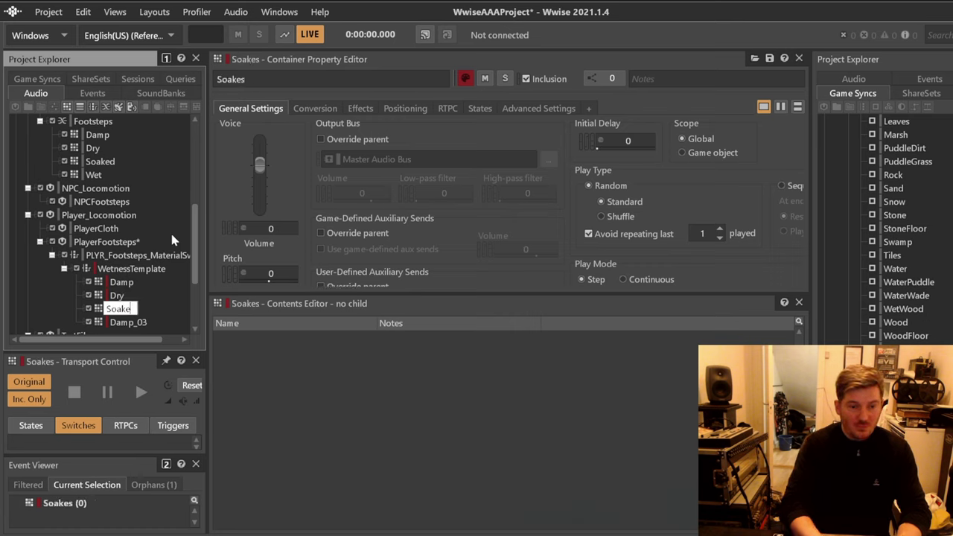
{"action": "type", "text": "d"}
{"action": "key", "text": "Return"}
- Rename the last copy, Damp_03, as Wet
{"action": "key", "text": "Down"}
{"action": "key", "text": "F2"}
{"action": "type", "text": "Wet"}
{"action": "key", "text": "Return"}
- Assign the GroundWetnessSwitch switch group to the WetnessTemplate container
{"action": "key", "text": "Left"}
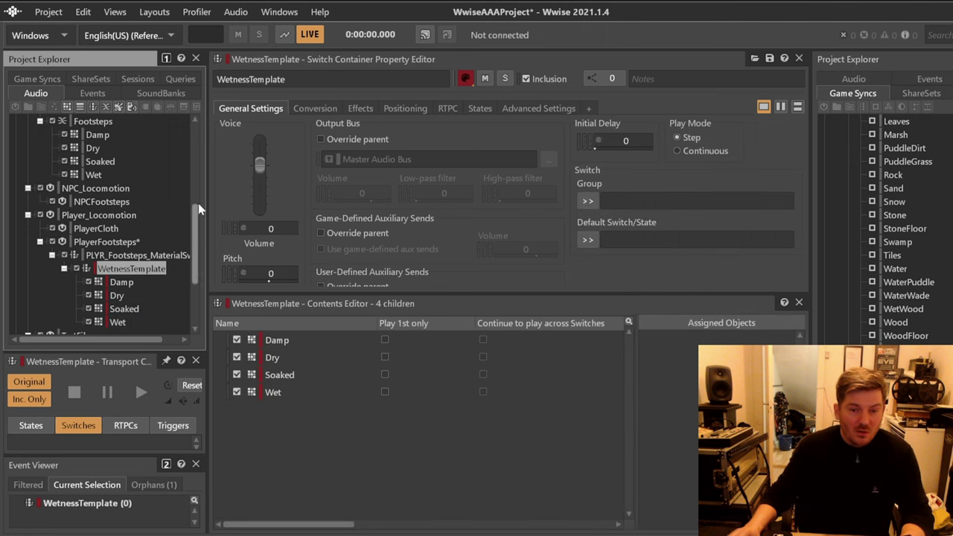
{"action": "left_click", "coordinate": [588, 201]}
{"action": "mouse_move", "coordinate": [655, 201]}
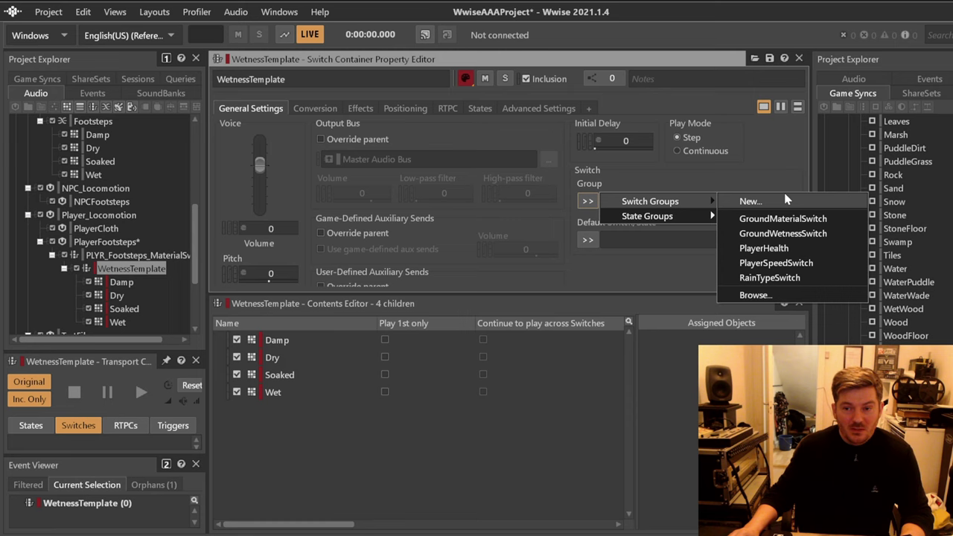
{"action": "left_click", "coordinate": [755, 233]}
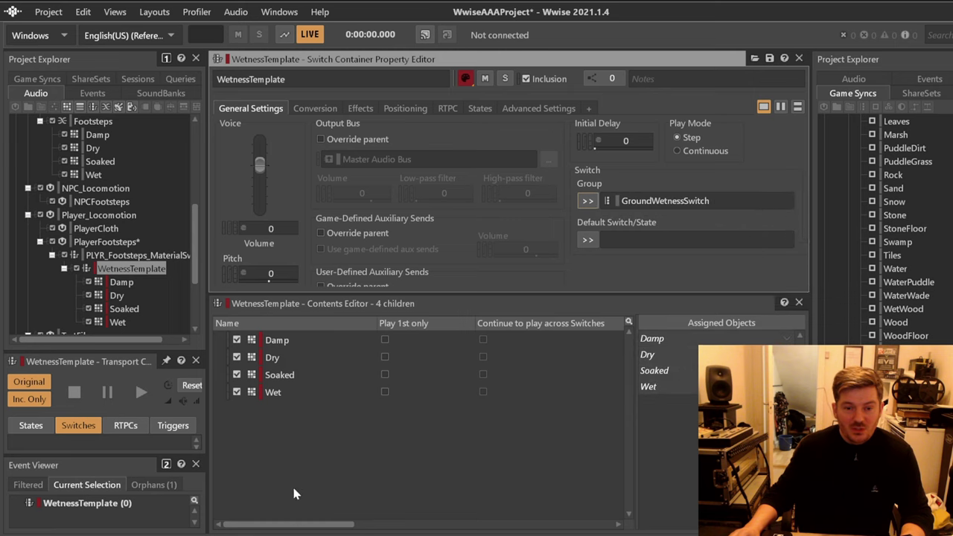
- Assign the Damp, Dry, Soaked and Wet containers to their matching switches and set Dry as WetnessTemplate's default switch
{"action": "left_click_drag", "start_coordinate": [272, 341], "coordinate": [605, 339]}
{"action": "left_click_drag", "start_coordinate": [667, 339], "coordinate": [667, 340]}
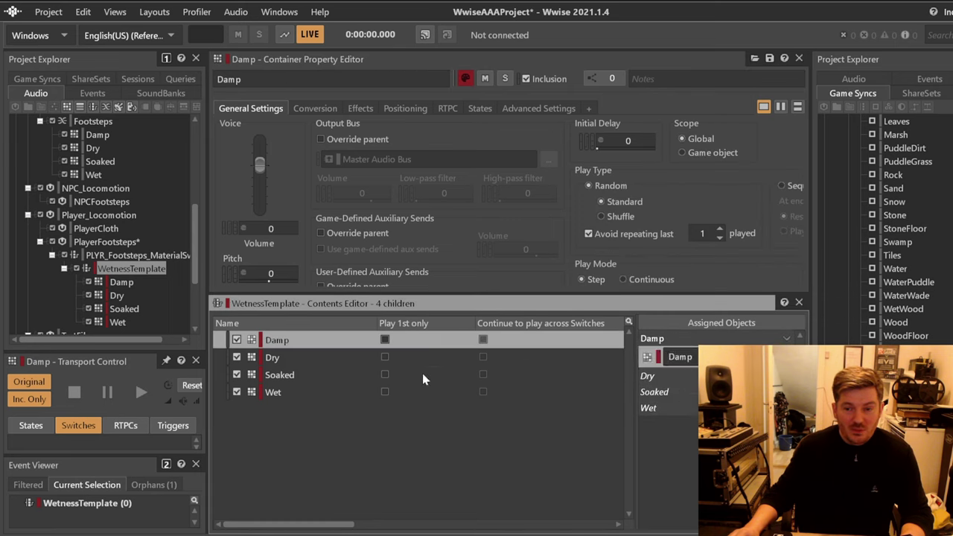
{"action": "left_click_drag", "start_coordinate": [282, 363], "coordinate": [674, 415]}
{"action": "left_click_drag", "start_coordinate": [279, 395], "coordinate": [655, 451]}
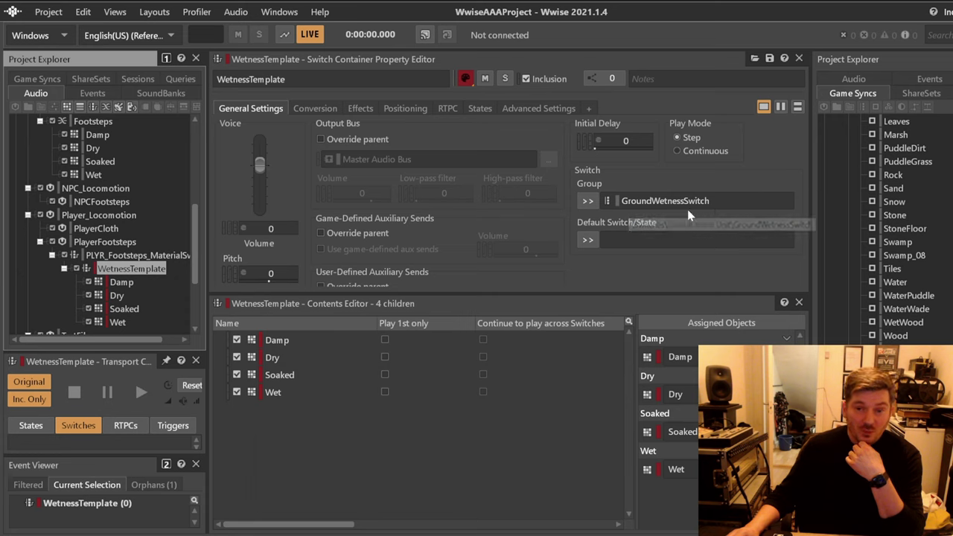
{"action": "left_click", "coordinate": [622, 242]}
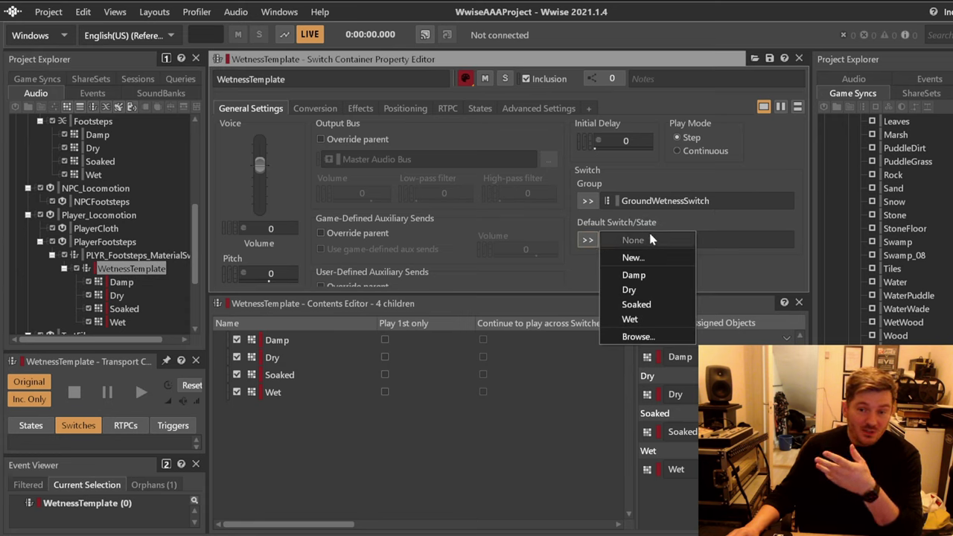
{"action": "left_click", "coordinate": [655, 296]}
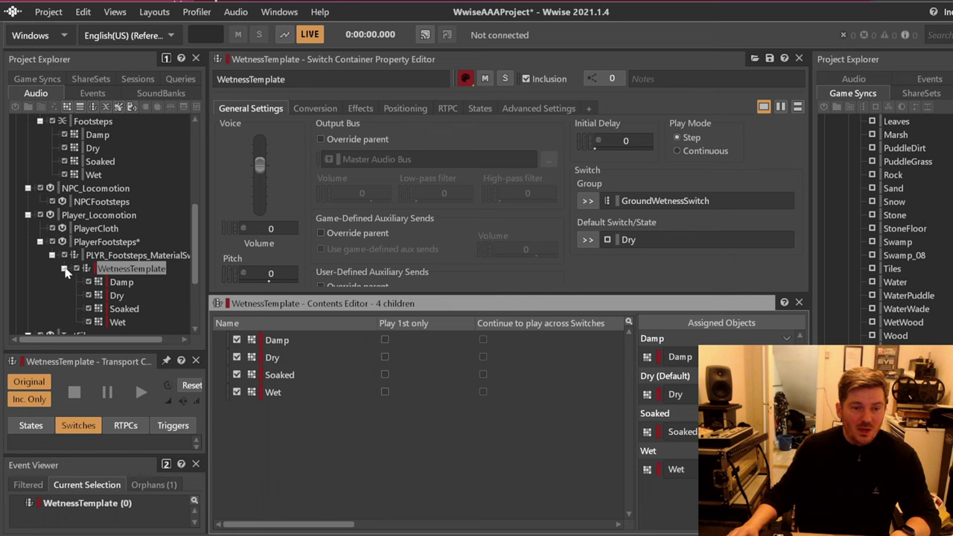
- Duplicate WetnessTemplate inside PLYR_Footsteps_MaterialSwitch
{"action": "double_click", "coordinate": [101, 274]}
{"action": "key", "text": "ctrl+c"}
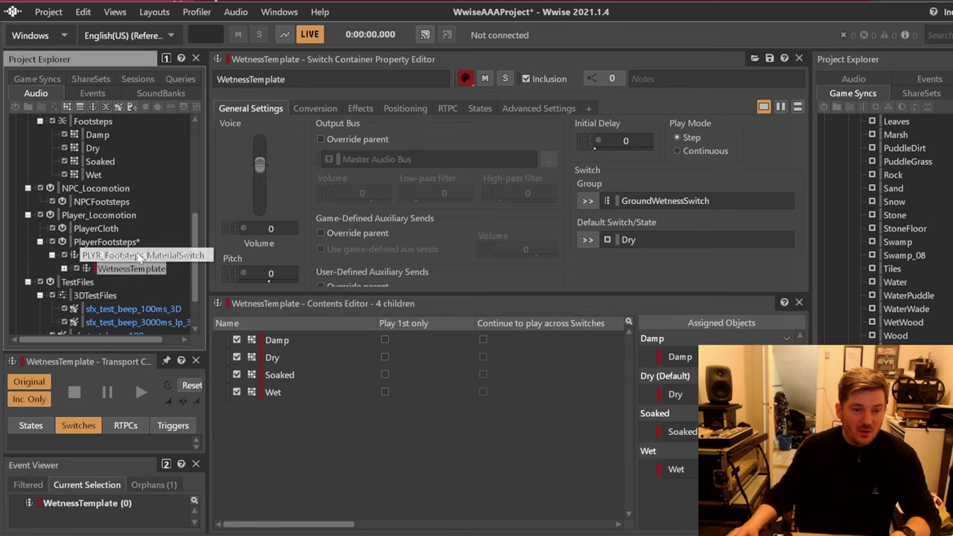
{"action": "left_click", "coordinate": [139, 254]}
{"action": "key", "text": "ctrl+v"}
- Rename the copied template WetnessTemplate_01 as Dirt_WetnessSwitch
{"action": "key", "text": "F2"}
{"action": "type", "text": "D"}
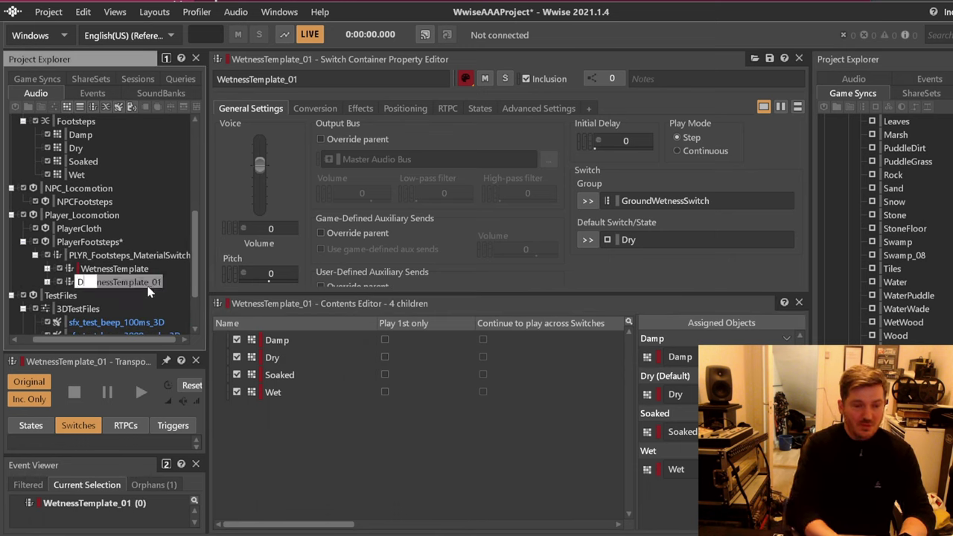
{"action": "type", "text": "irt_M"}
{"action": "key", "text": "BackSpace"}
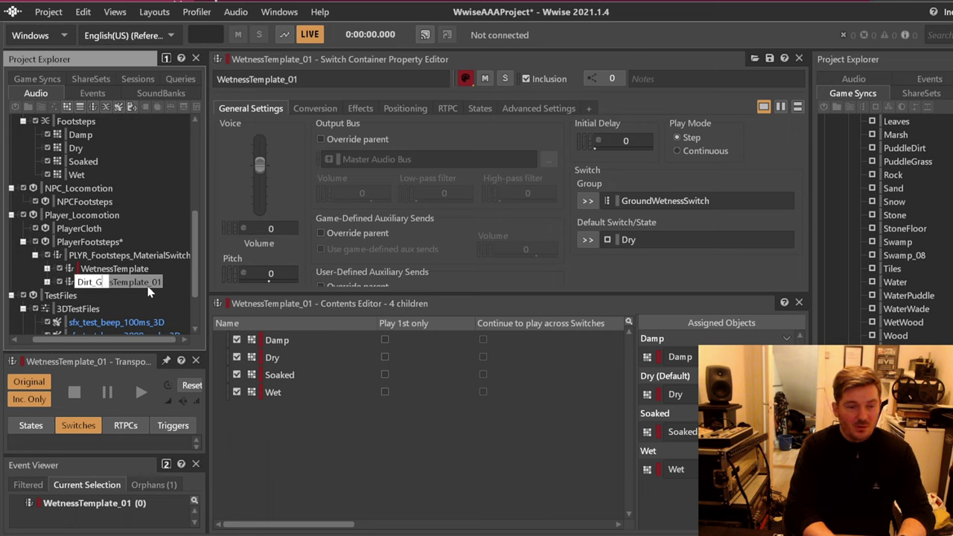
{"action": "type", "text": "WetnessSwi"}
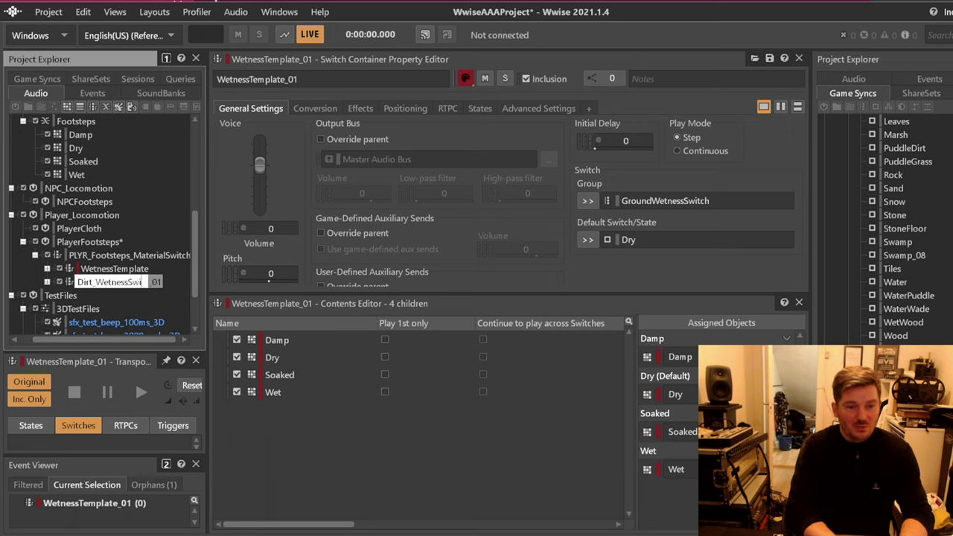
{"action": "type", "text": "tch"}
{"action": "key", "text": "Return"}
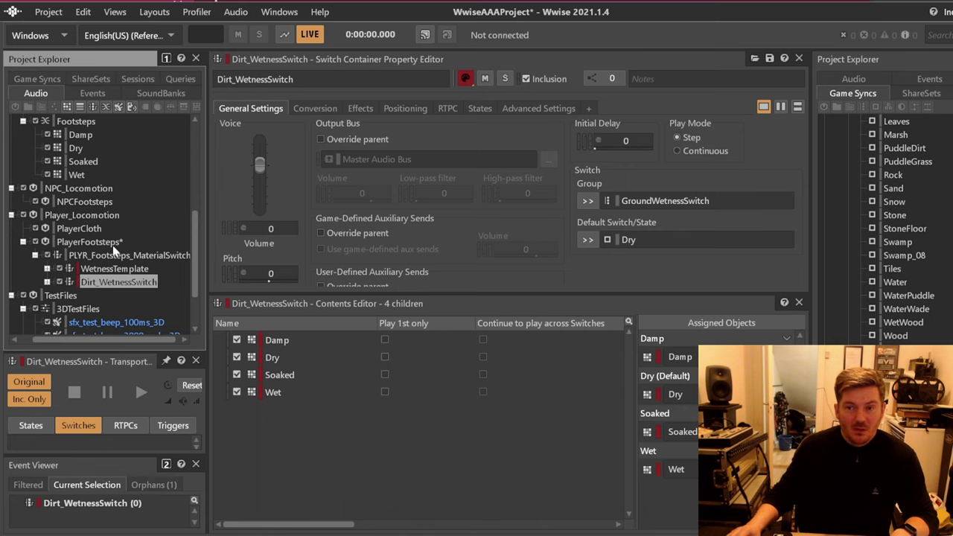
- Paste a series of Material_WetnessSwitch copies into PLYR_Footsteps_MaterialSwitch for the ground materials
{"action": "scroll", "coordinate": [885, 223], "scroll_direction": "up", "scroll_amount": 3}
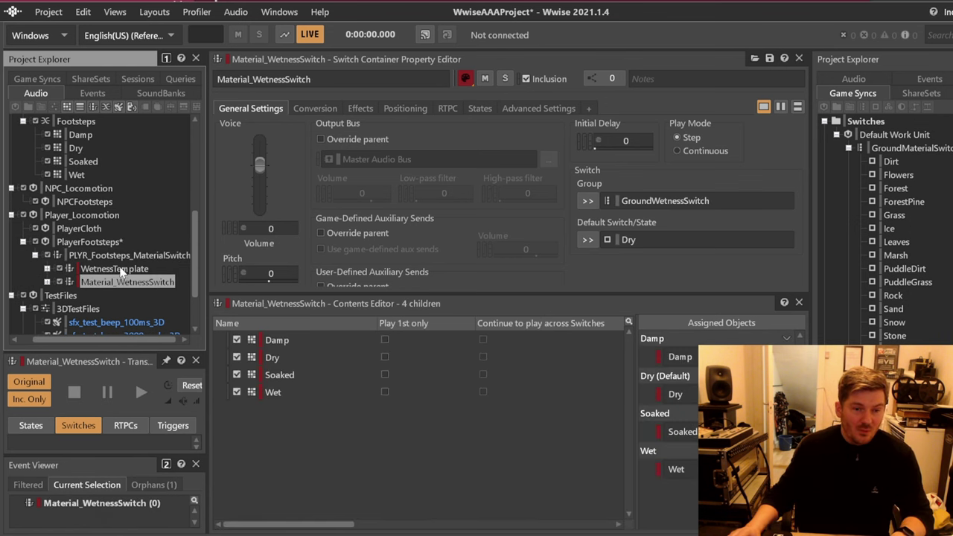
{"action": "left_click", "coordinate": [121, 255]}
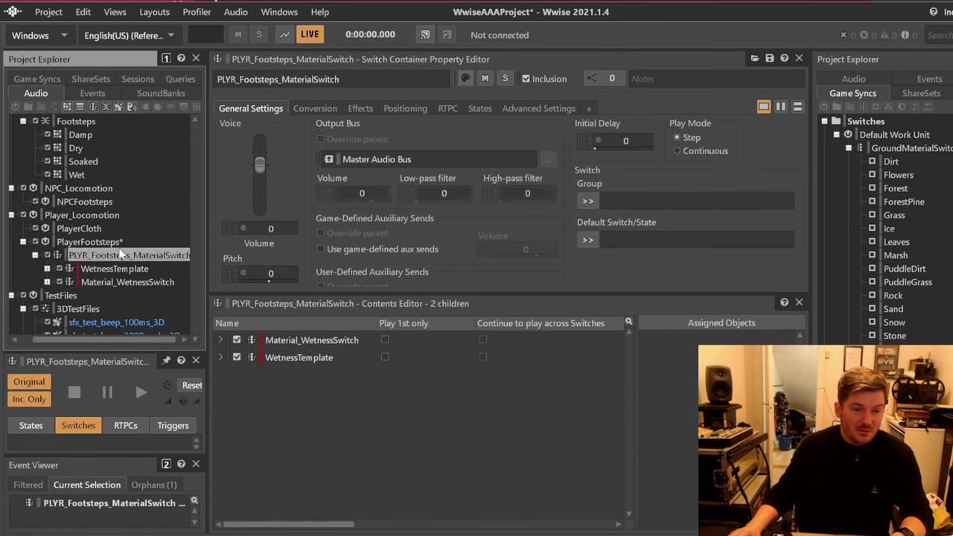
{"action": "key", "text": "ctrl+v"}
{"action": "key", "text": "ctrl+v"}
{"action": "key", "text": "ctrl+v"}
{"action": "key", "text": "ctrl+v"}
{"action": "key", "text": "ctrl+v"}
{"action": "key", "text": "ctrl+v"}
{"action": "key", "text": "ctrl+v"}
{"action": "key", "text": "ctrl+v"}
{"action": "key", "text": "ctrl+v"}
{"action": "key", "text": "ctrl+v"}
{"action": "key", "text": "ctrl+v"}
{"action": "key", "text": "ctrl+v"}
{"action": "key", "text": "ctrl+v"}
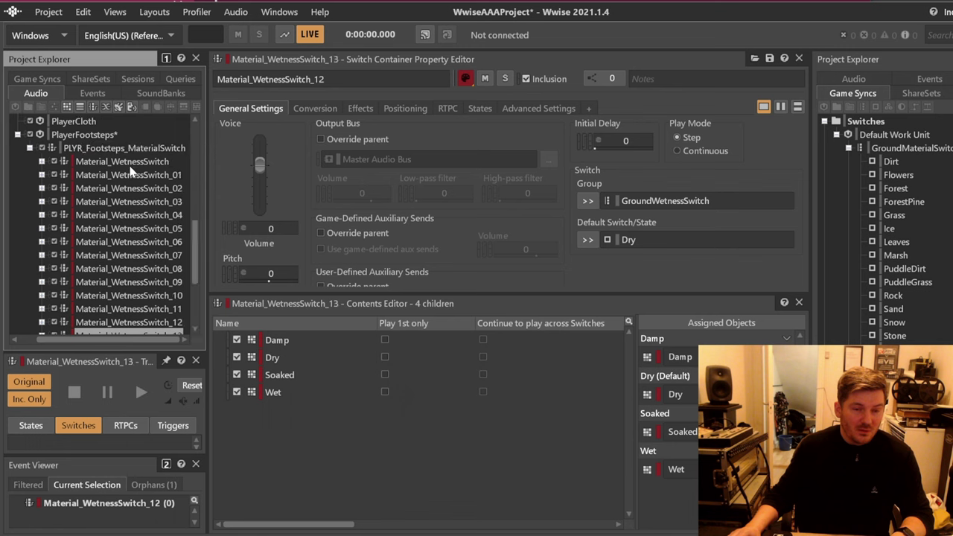
{"action": "key", "text": "ctrl+v"}
{"action": "key", "text": "ctrl+v"}
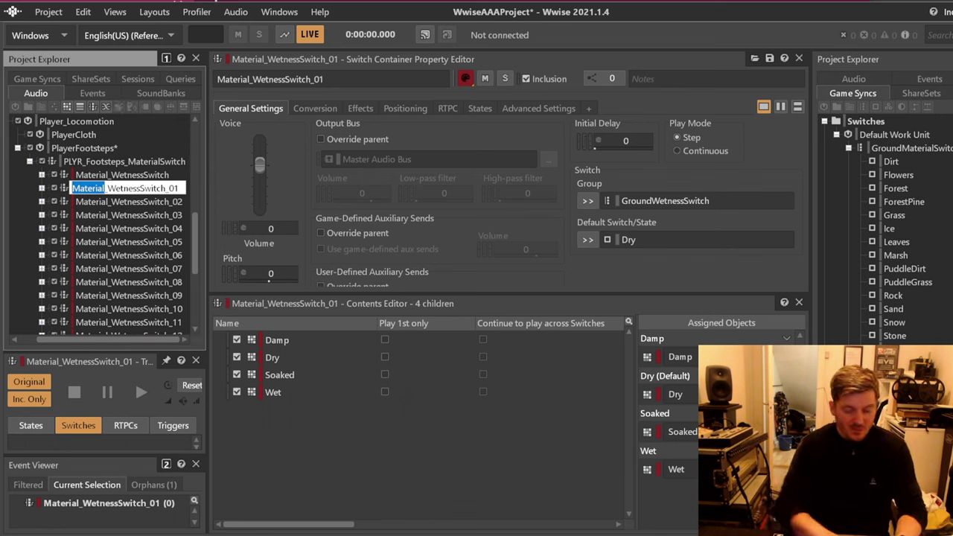
- Replace the Material prefix of wetness switch copies 01, 02 and 03 with Dirt, Flowers and Forest
{"action": "type", "text": "Dirt"}
{"action": "key", "text": "Return"}
{"action": "key", "text": "Down"}
{"action": "key", "text": "F2"}
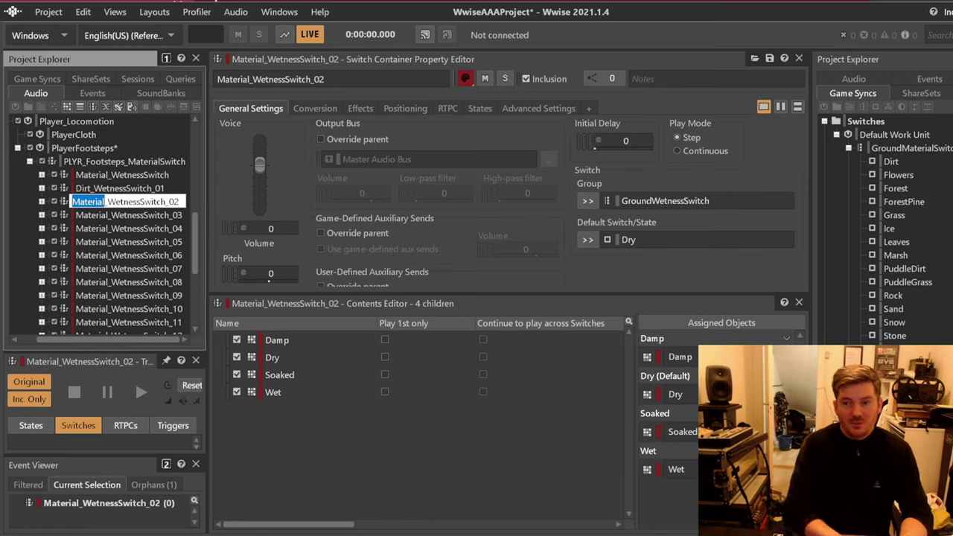
{"action": "type", "text": "Flowers"}
{"action": "key", "text": "Return"}
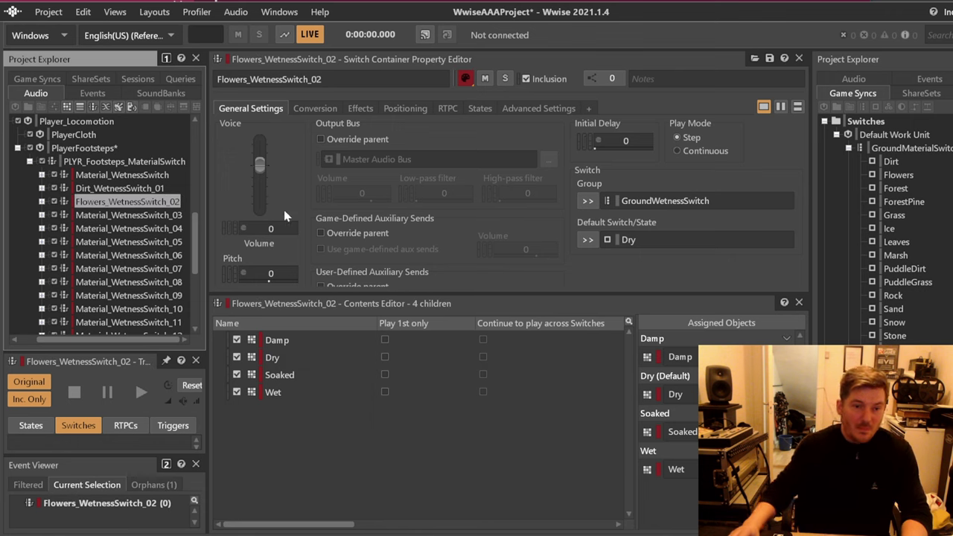
{"action": "double_click", "coordinate": [88, 214]}
{"action": "type", "text": "Forest"}
{"action": "key", "text": "Tab"}
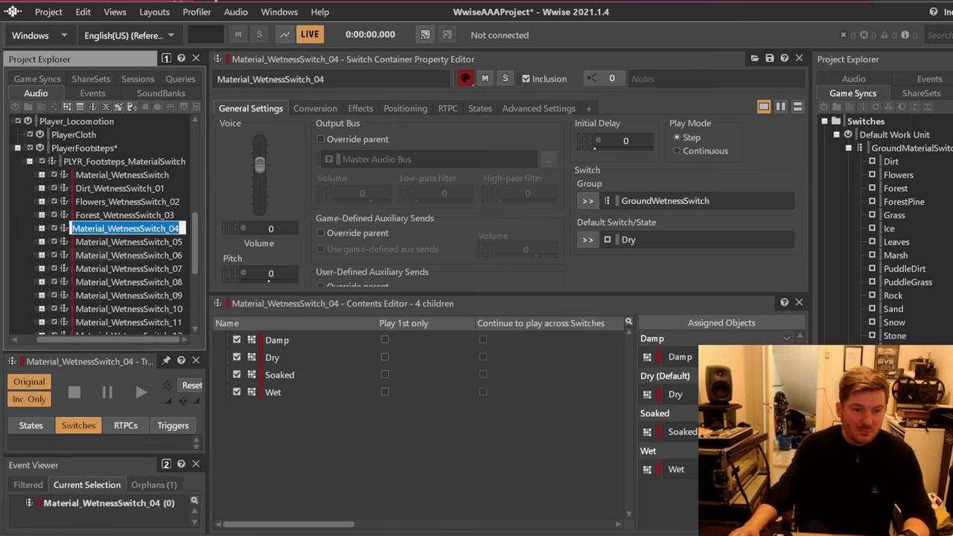
- Replace the Material prefix of wetness switch copies 04, 05, 06 and 08 with ForestPine, Grass, Ice and Leaves
{"action": "left_click_drag", "start_coordinate": [104, 228], "coordinate": [73, 229]}
{"action": "type", "text": "ForestPine"}
{"action": "key", "text": "Return"}
{"action": "key", "text": "Down"}
{"action": "key", "text": "F2"}
{"action": "left_click_drag", "start_coordinate": [99, 242], "coordinate": [83, 242]}
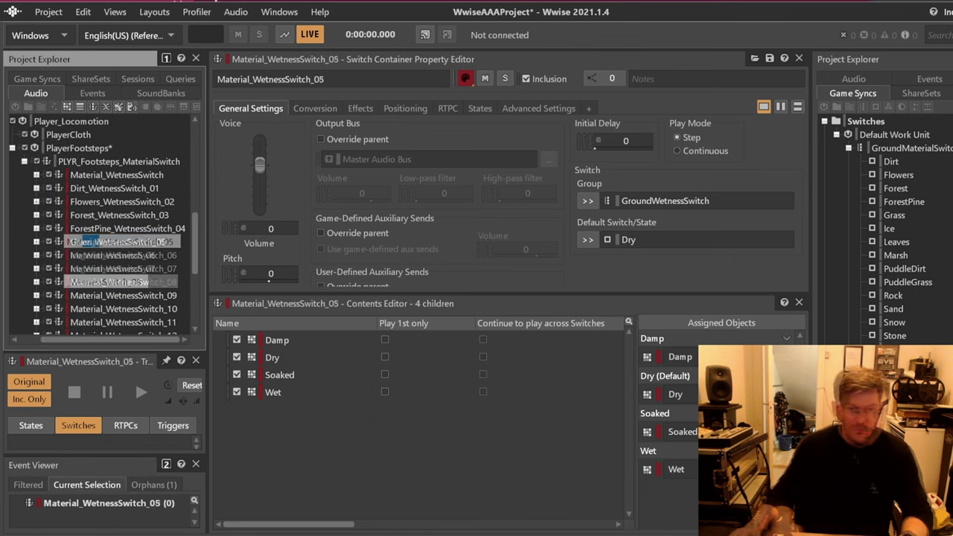
{"action": "type", "text": "Leaves"}
{"action": "key", "text": "Return"}
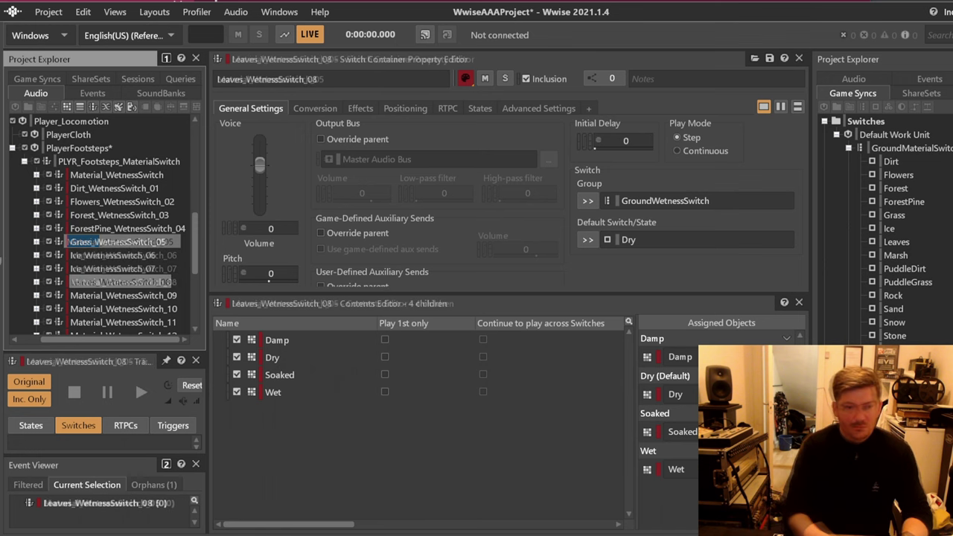
- Replace the Material prefix of wetness switch copies 09 and 10 with Marsh and PuddleDirt
{"action": "left_click", "coordinate": [86, 296]}
{"action": "key", "text": "F2"}
{"action": "left_click_drag", "start_coordinate": [99, 295], "coordinate": [65, 296]}
{"action": "key", "text": "BackSpace"}
{"action": "type", "text": "Marsh"}
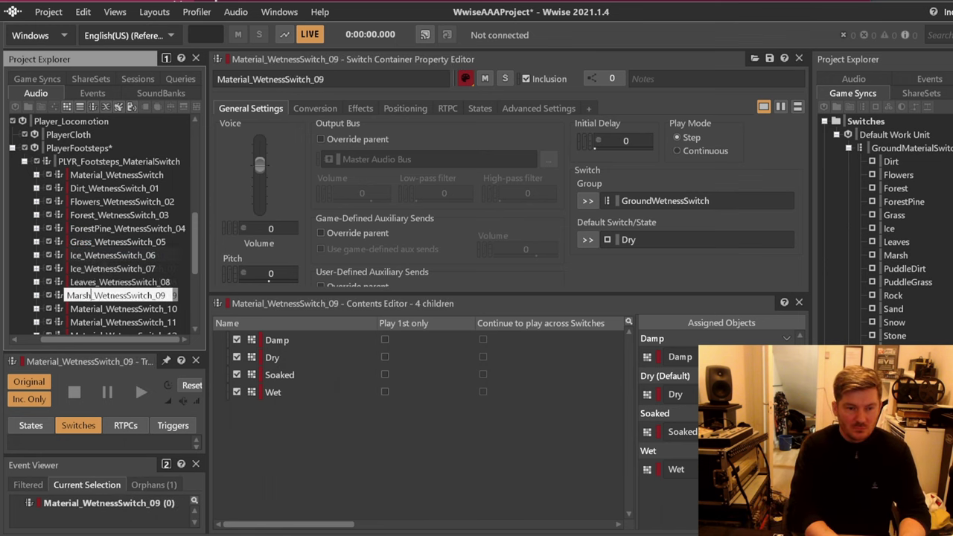
{"action": "key", "text": "Tab"}
{"action": "type", "text": "PuddleDirt"}
{"action": "key", "text": "Tab"}
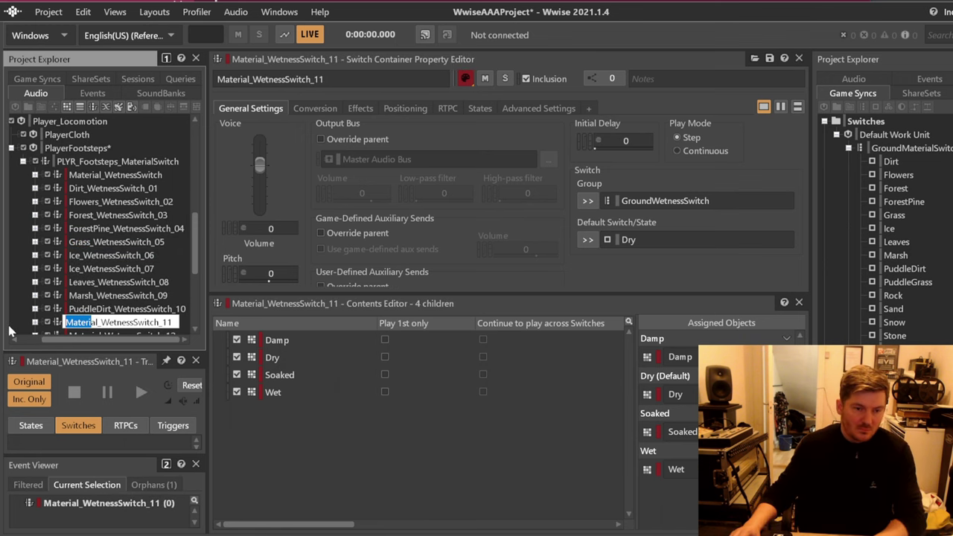
{"action": "key", "text": "Escape"}
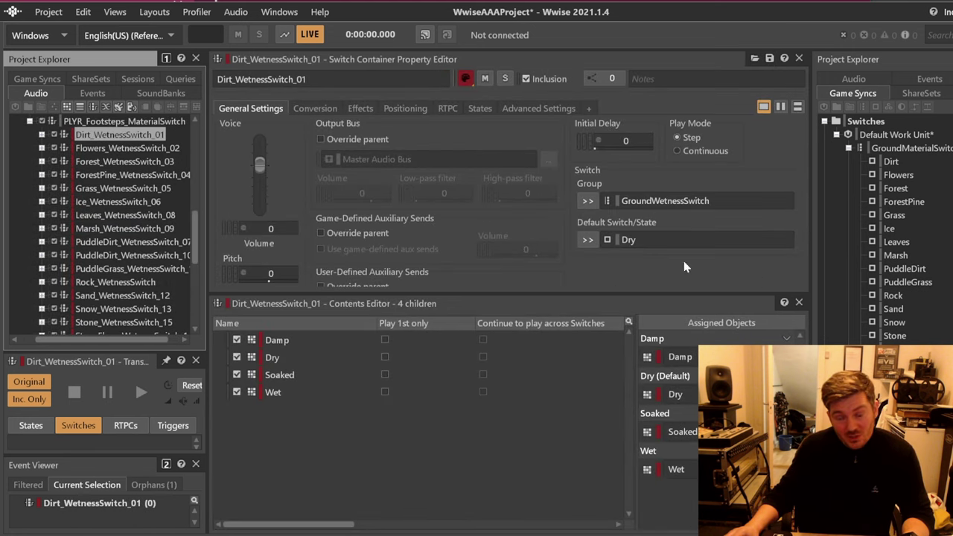
- Open a batch rename for all material wetness switches from Dirt to WoodFloor, excluding WetnessTemplate, and disable text replacement
{"action": "scroll", "coordinate": [112, 142], "scroll_direction": "down", "scroll_amount": 4}
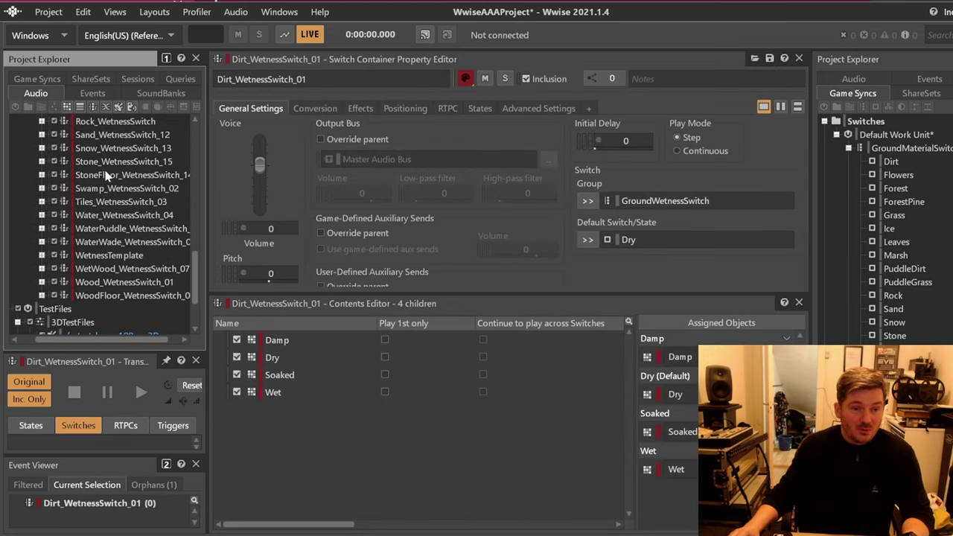
{"action": "left_click", "coordinate": [126, 294], "text": "shift"}
{"action": "left_click", "coordinate": [111, 255], "text": "ctrl"}
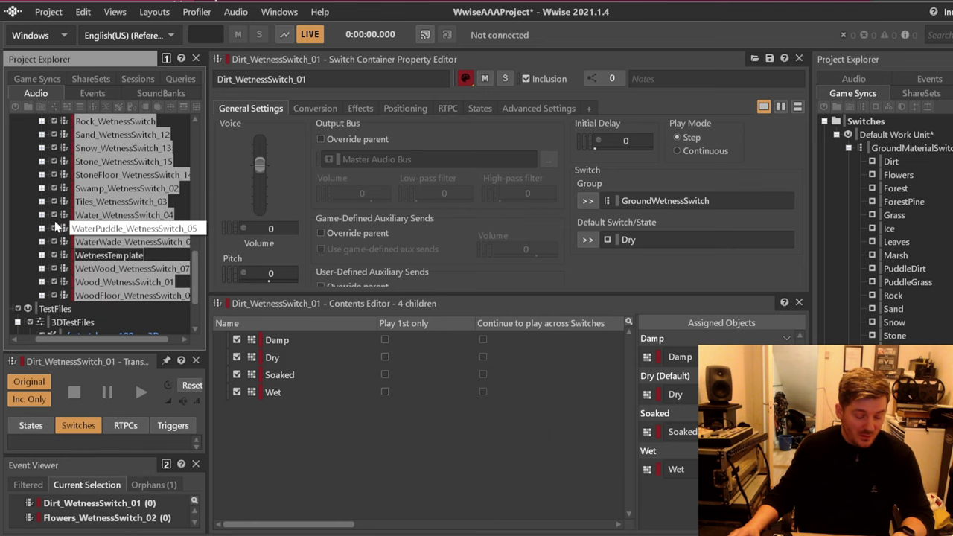
{"action": "key", "text": "F2"}
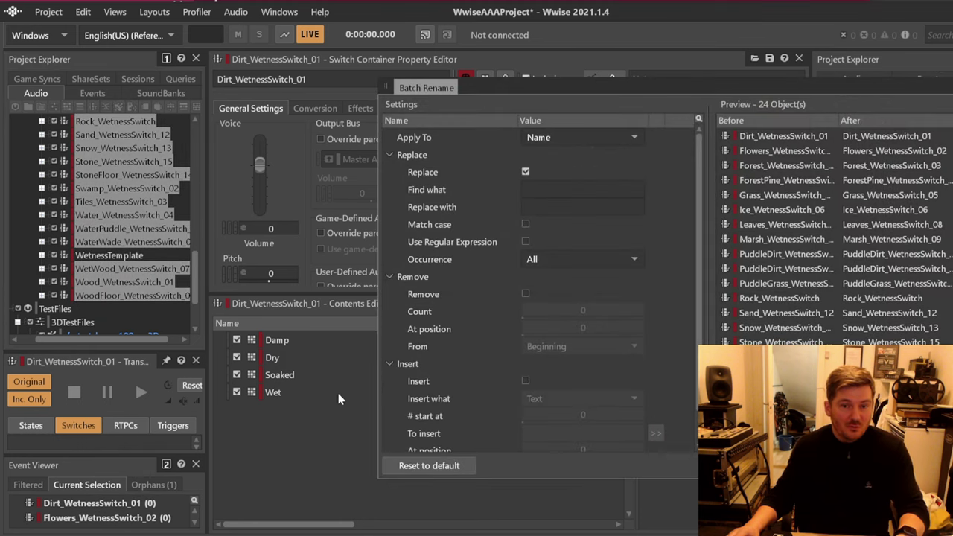
{"action": "left_click_drag", "start_coordinate": [767, 91], "coordinate": [487, 91]}
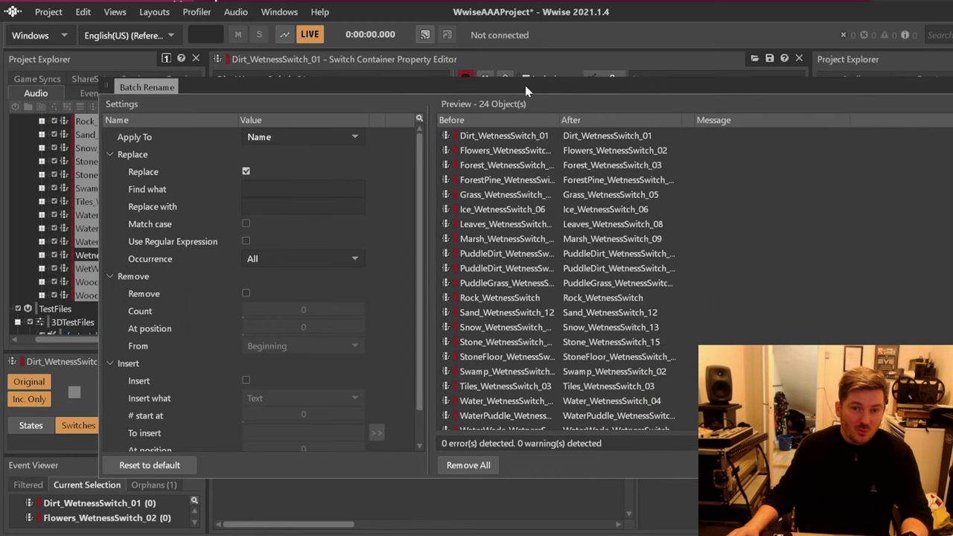
{"action": "left_click", "coordinate": [246, 173]}
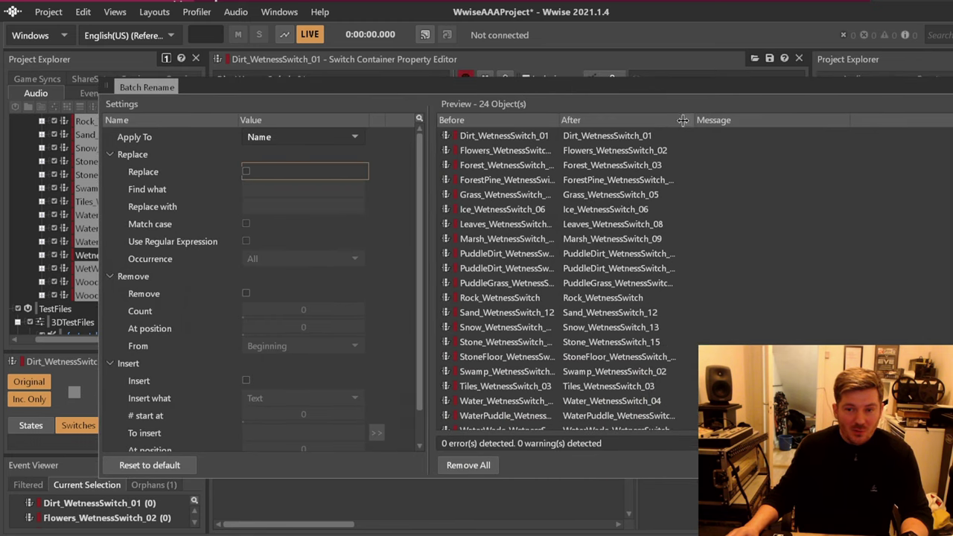
{"action": "left_click_drag", "start_coordinate": [683, 120], "coordinate": [751, 120]}
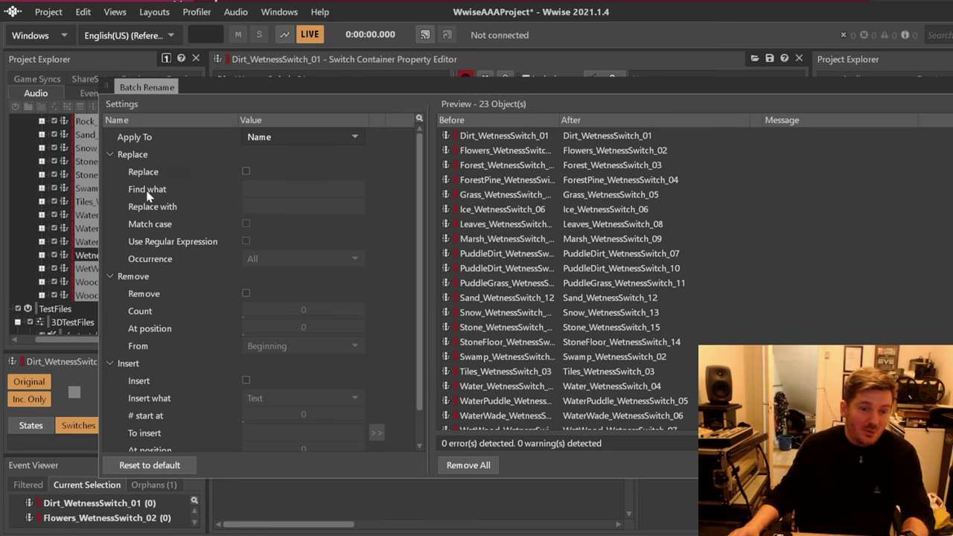
- Batch-remove 3 characters from the end of the wetness switch names to strip their number suffixes
{"action": "left_click", "coordinate": [245, 294]}
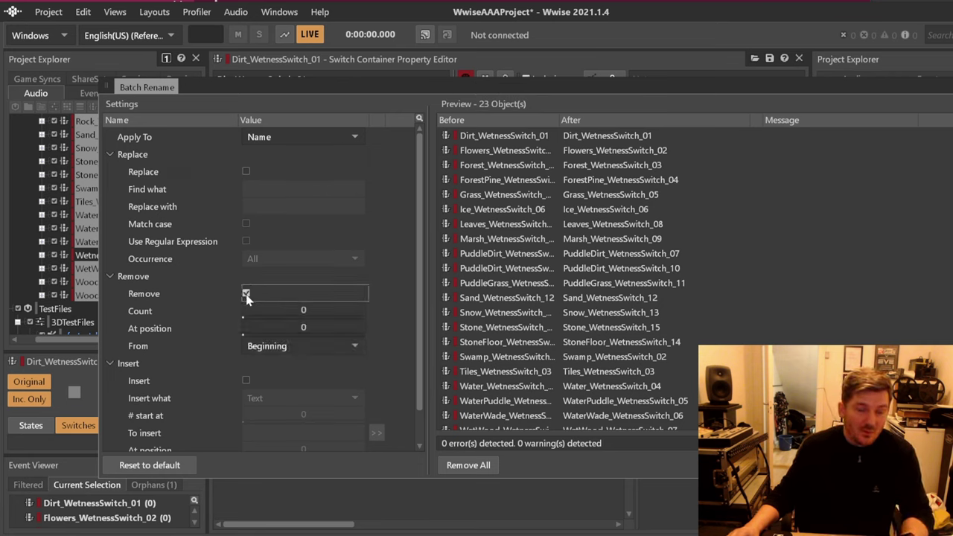
{"action": "scroll", "coordinate": [282, 258], "scroll_direction": "down", "scroll_amount": 1}
{"action": "key", "text": "Tab"}
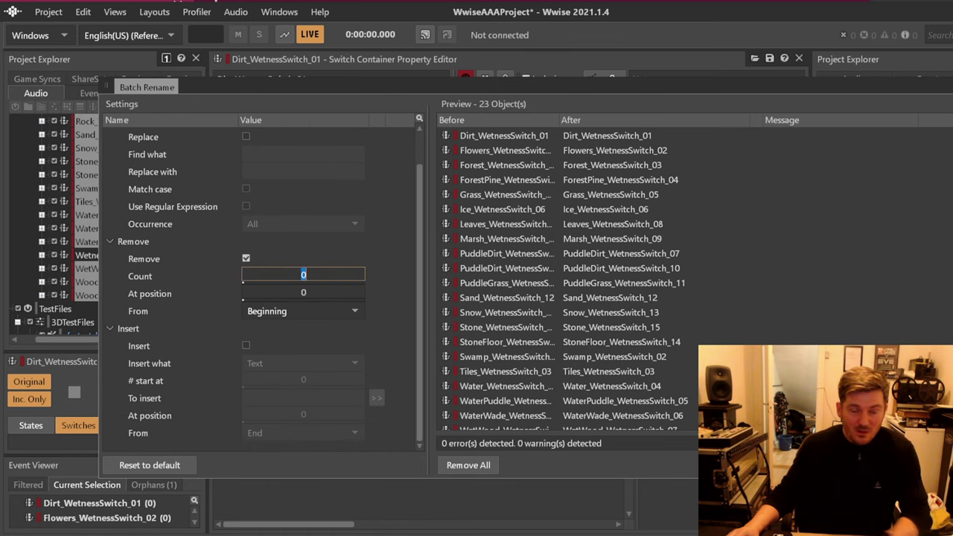
{"action": "type", "text": "3"}
{"action": "left_click", "coordinate": [353, 316]}
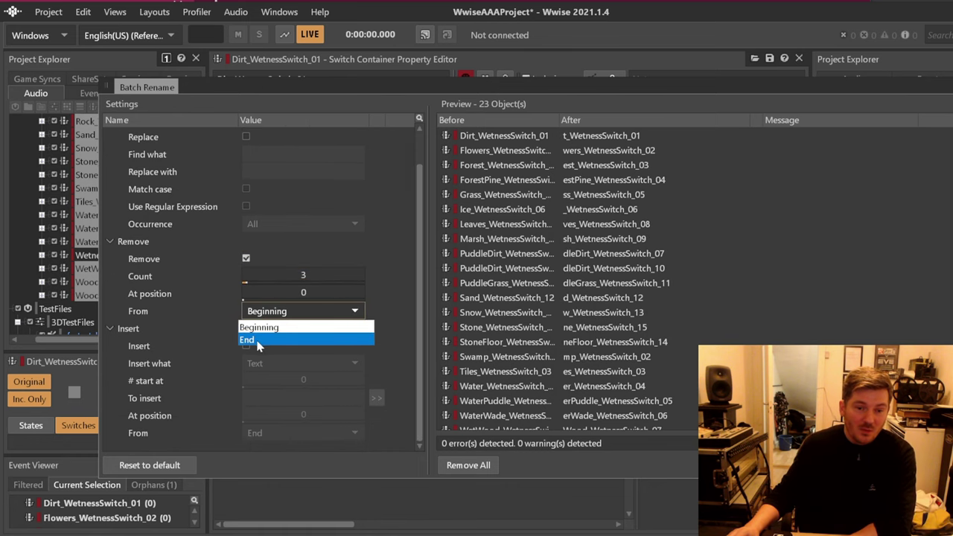
{"action": "left_click", "coordinate": [257, 341]}
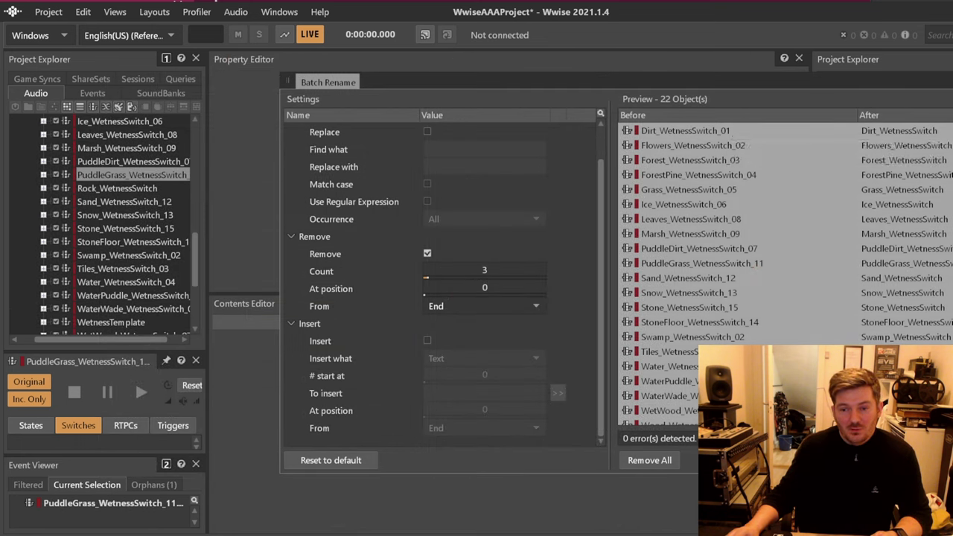
{"action": "scroll", "coordinate": [750, 205], "scroll_direction": "down", "scroll_amount": 1}
{"action": "scroll", "coordinate": [744, 223], "scroll_direction": "up", "scroll_amount": 1}
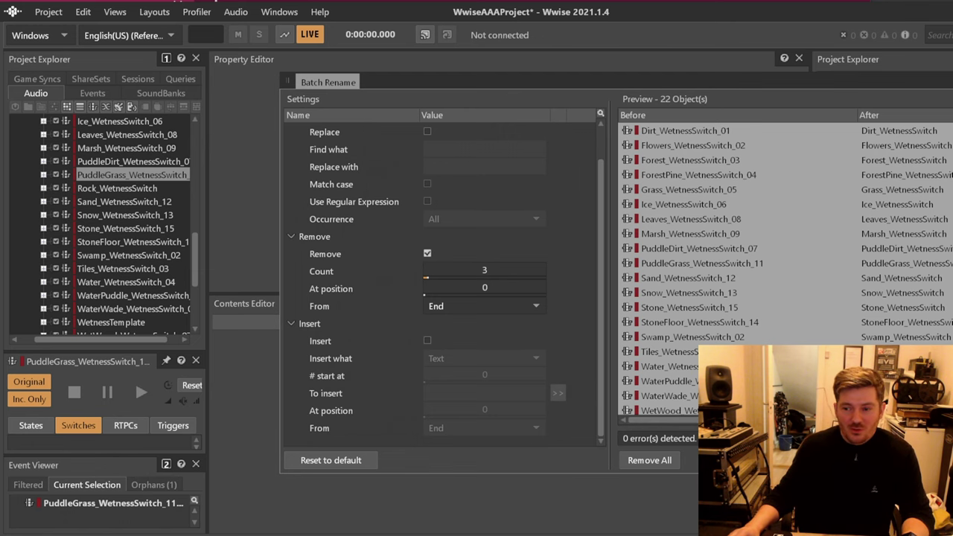
{"action": "key", "text": "Return"}
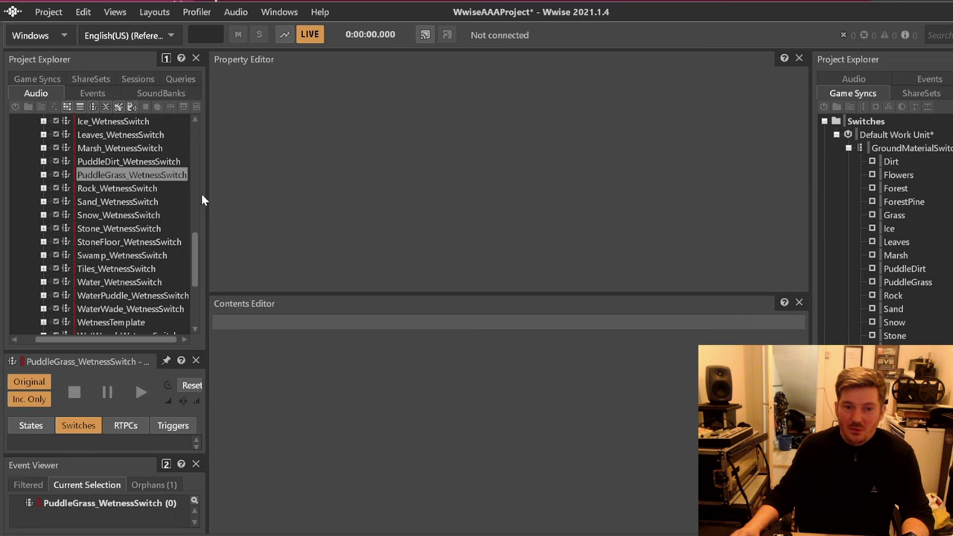
- Set PLYR_Footsteps_MaterialSwitch to use the GroundMaterialSwitch group with Dirt as its default switch
{"action": "left_click_drag", "start_coordinate": [210, 180], "coordinate": [286, 179]}
{"action": "scroll", "coordinate": [170, 199], "scroll_direction": "down", "scroll_amount": 1}
{"action": "scroll", "coordinate": [173, 212], "scroll_direction": "up", "scroll_amount": 5}
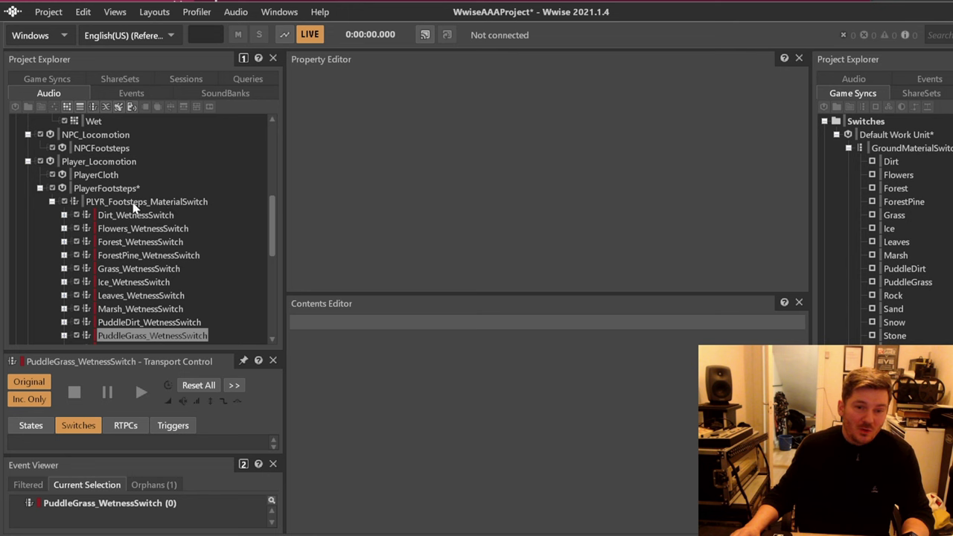
{"action": "left_click", "coordinate": [134, 203]}
{"action": "left_click", "coordinate": [666, 202]}
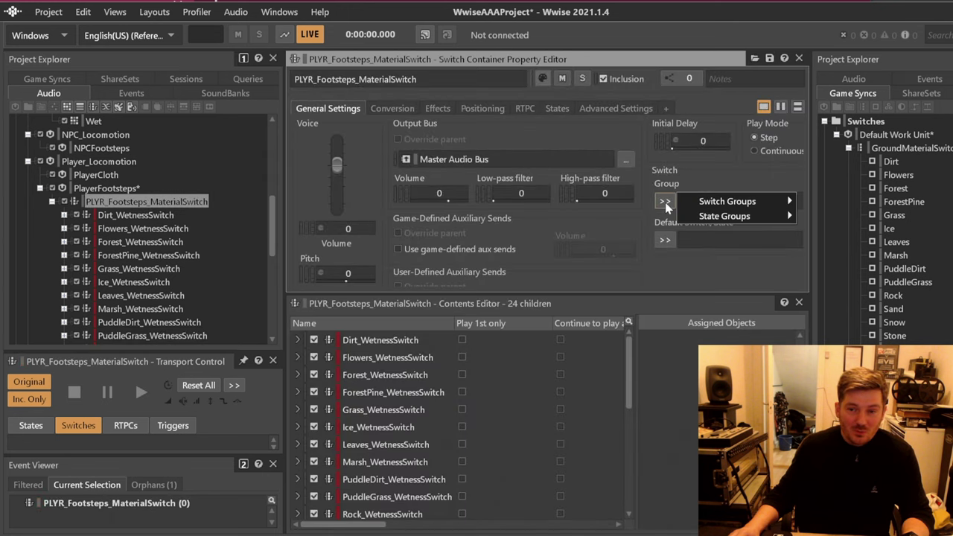
{"action": "mouse_move", "coordinate": [745, 201]}
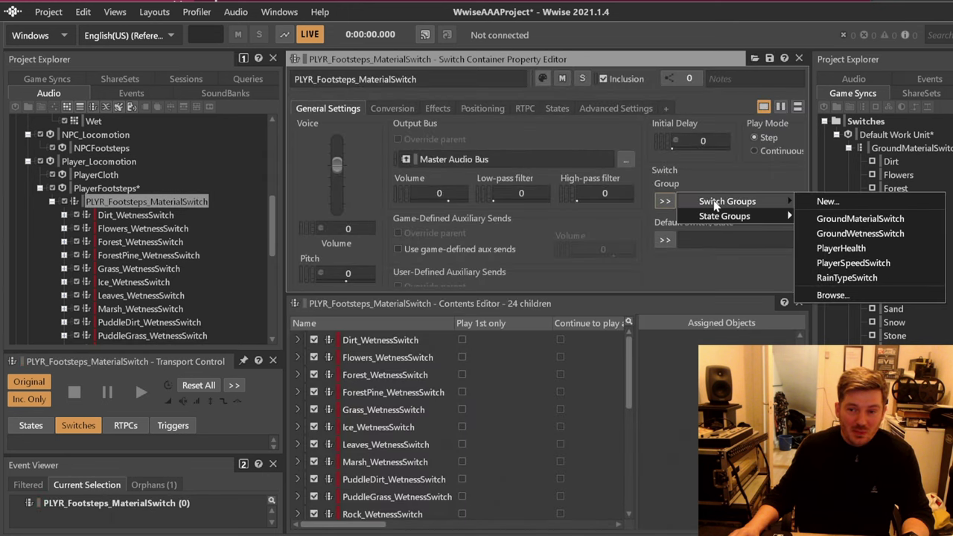
{"action": "left_click", "coordinate": [888, 225]}
{"action": "left_click", "coordinate": [665, 239]}
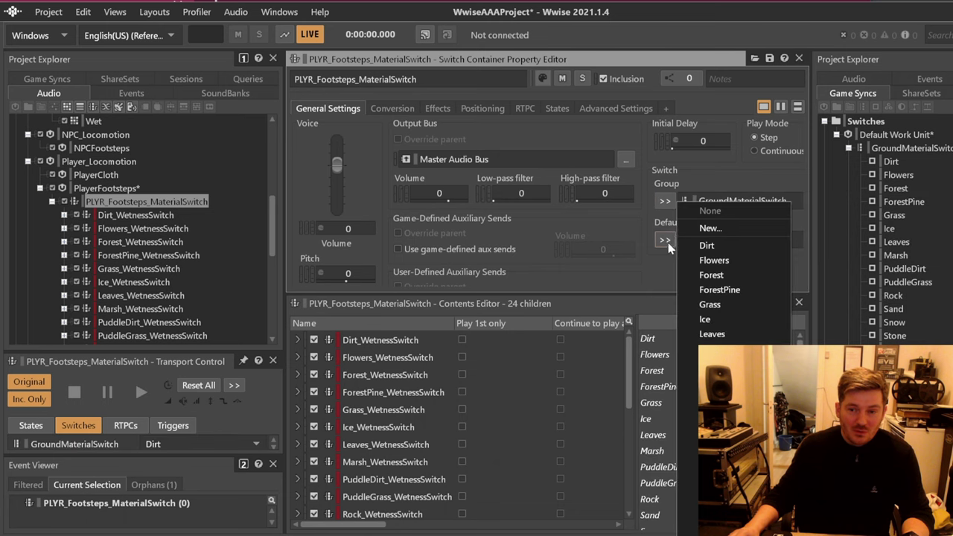
{"action": "left_click", "coordinate": [726, 244]}
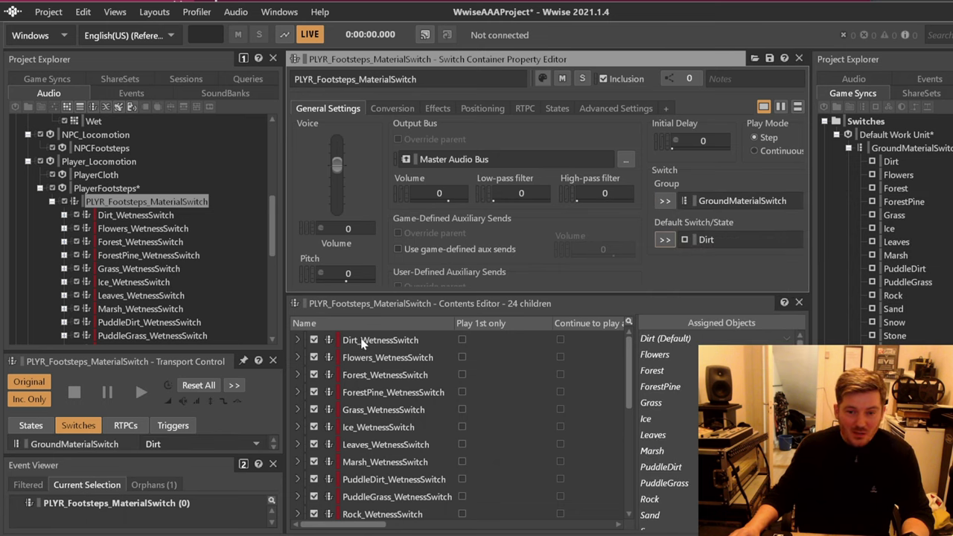
- Assign the Dirt, Flowers, Forest, ForestPine and Grass wetness switches to their matching ground materials
{"action": "left_click_drag", "start_coordinate": [362, 341], "coordinate": [673, 344]}
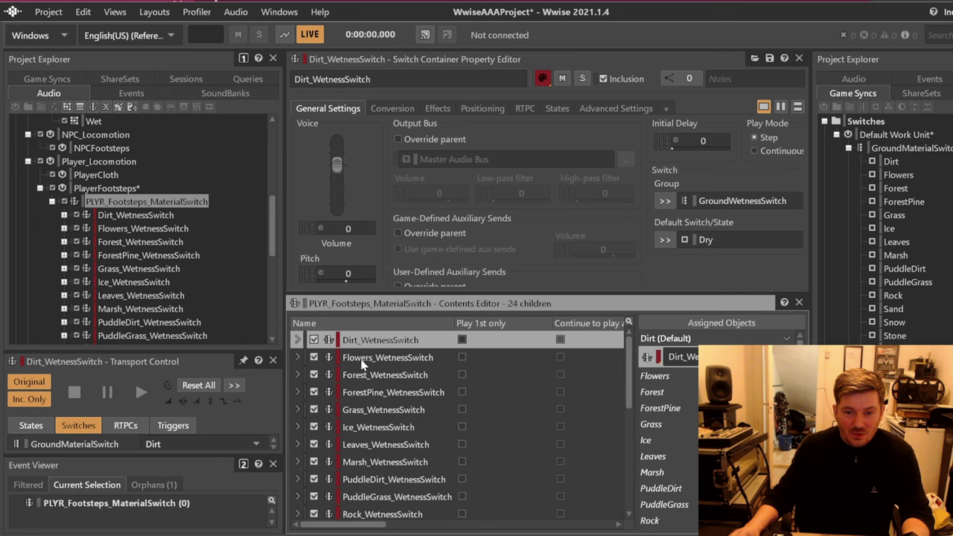
{"action": "left_click_drag", "start_coordinate": [363, 359], "coordinate": [667, 381]}
{"action": "left_click_drag", "start_coordinate": [388, 377], "coordinate": [649, 419]}
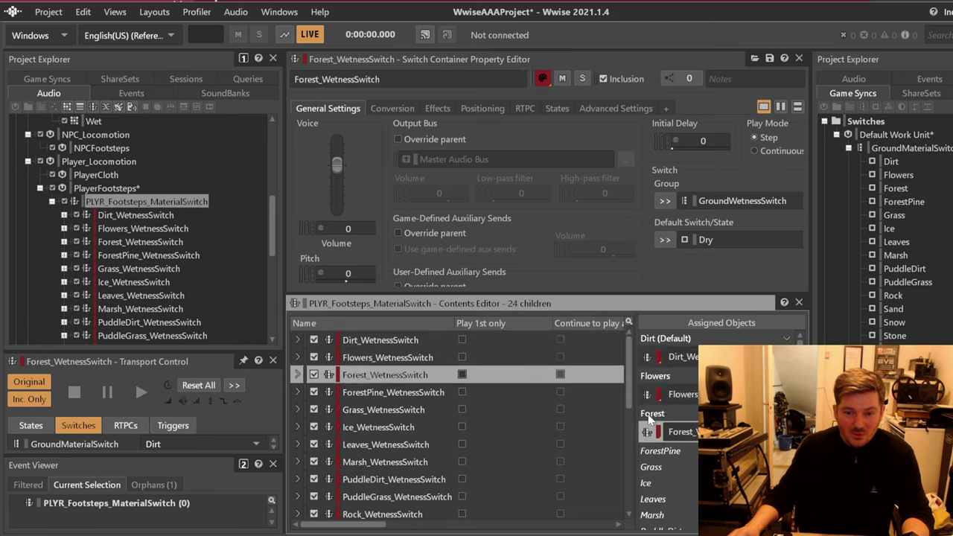
{"action": "left_click_drag", "start_coordinate": [384, 409], "coordinate": [655, 467]}
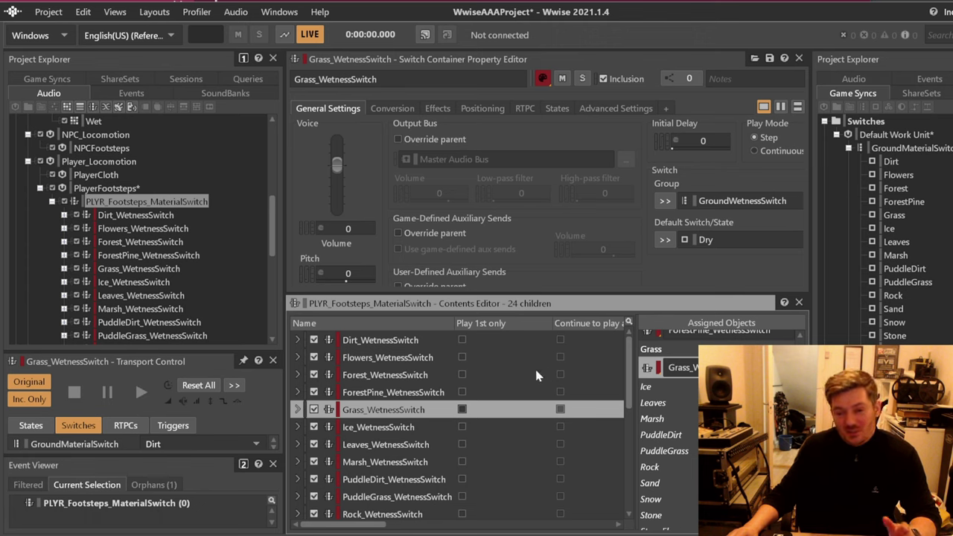
- Assign the Ice, Leaves, Marsh and PuddleDirt wetness switches to their matching ground materials
{"action": "left_click", "coordinate": [359, 428]}
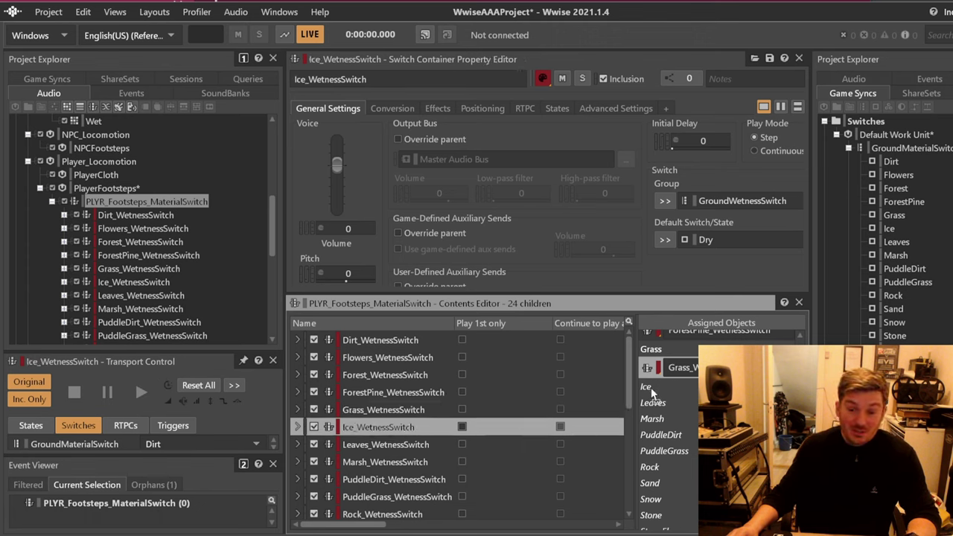
{"action": "key", "text": "Down"}
{"action": "key", "text": "Down"}
{"action": "scroll", "coordinate": [380, 405], "scroll_direction": "down", "scroll_amount": 2}
{"action": "key", "text": "Down"}
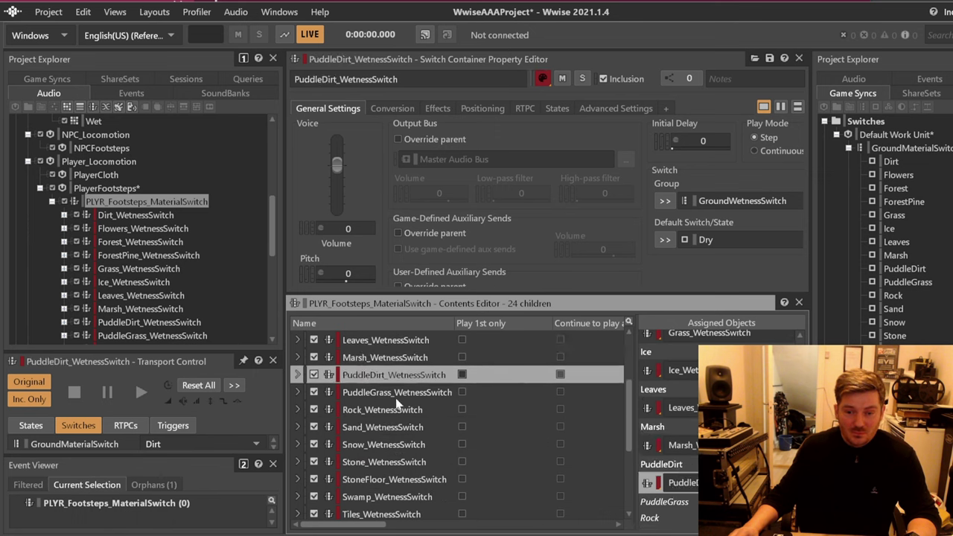
- Assign the remaining wetness switches, from PuddleGrass to WoodFloor, to their matching ground materials, leaving WetnessTemplate unassigned
{"action": "key", "text": "Down"}
{"action": "key", "text": "Down"}
{"action": "key", "text": "Down"}
{"action": "key", "text": "Down"}
{"action": "key", "text": "Down"}
{"action": "key", "text": "Down"}
{"action": "key", "text": "Down"}
{"action": "key", "text": "Down"}
{"action": "key", "text": "Down"}
{"action": "key", "text": "Down"}
{"action": "key", "text": "Down"}
{"action": "key", "text": "Down"}
{"action": "key", "text": "Down"}
{"action": "key", "text": "Down"}
{"action": "key", "text": "Down"}
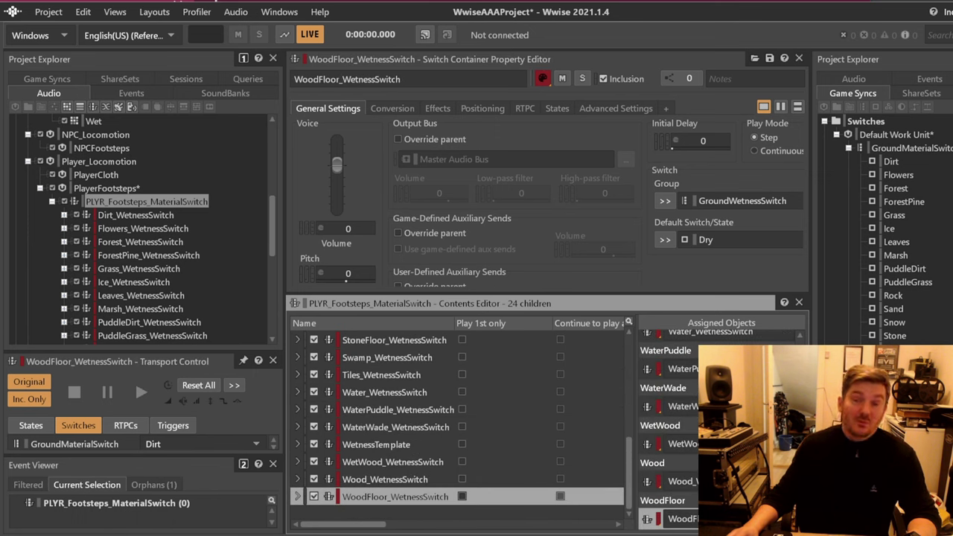
- Replace the missing target of the Play_PLYR_Footsteps event with PLYR_Footsteps_MaterialSwitch
{"action": "scroll", "coordinate": [134, 243], "scroll_direction": "down", "scroll_amount": 4}
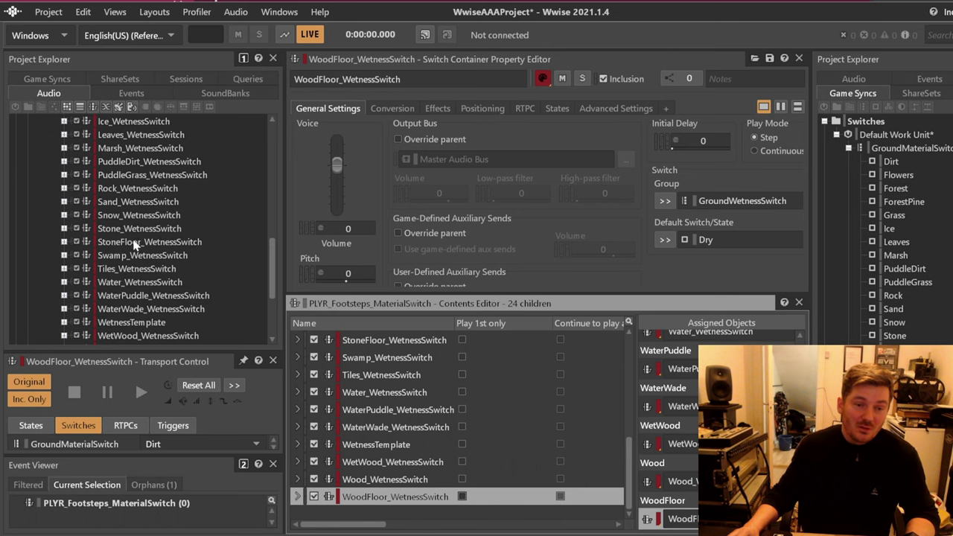
{"action": "scroll", "coordinate": [132, 243], "scroll_direction": "up", "scroll_amount": 7}
{"action": "left_click", "coordinate": [134, 322]}
{"action": "scroll", "coordinate": [149, 223], "scroll_direction": "down", "scroll_amount": 4}
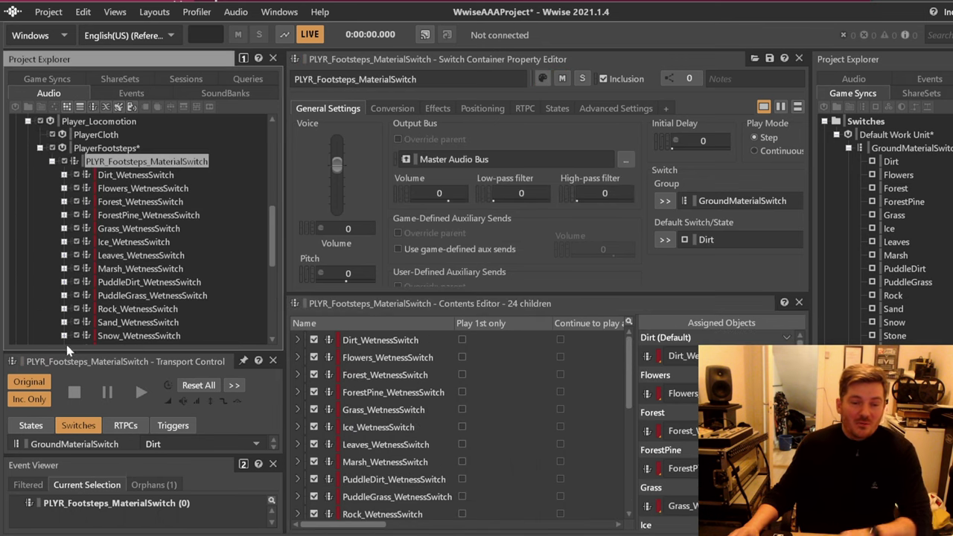
{"action": "left_click", "coordinate": [929, 93]}
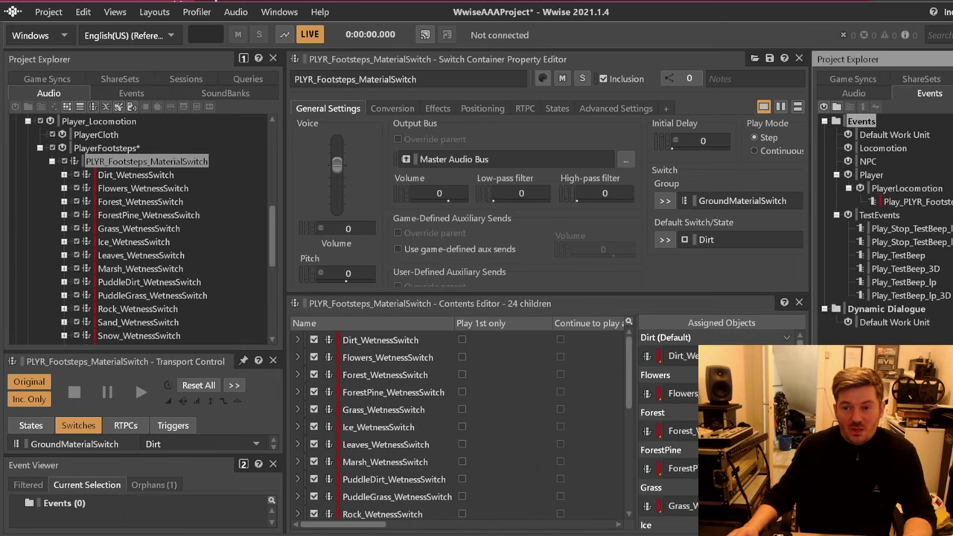
{"action": "left_click", "coordinate": [917, 201]}
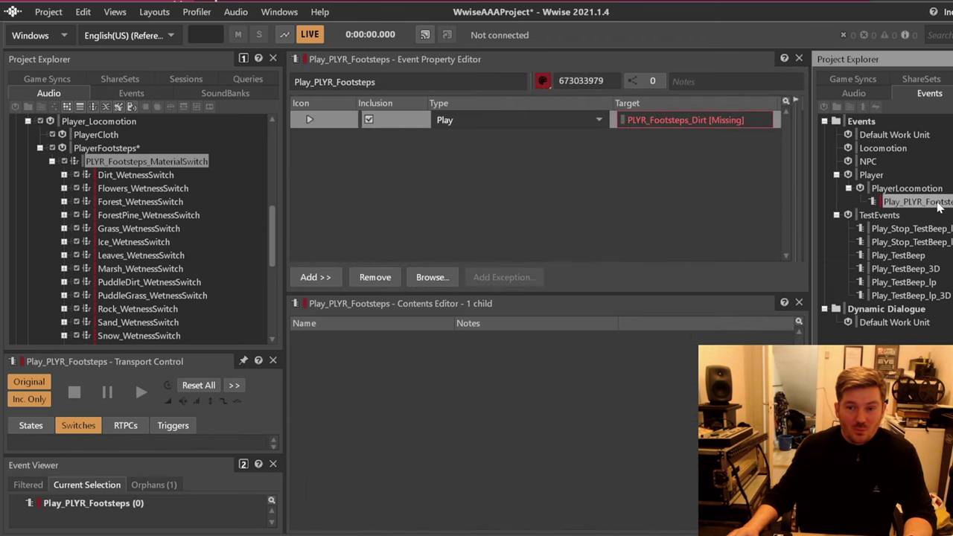
{"action": "left_click_drag", "start_coordinate": [132, 166], "coordinate": [670, 122]}
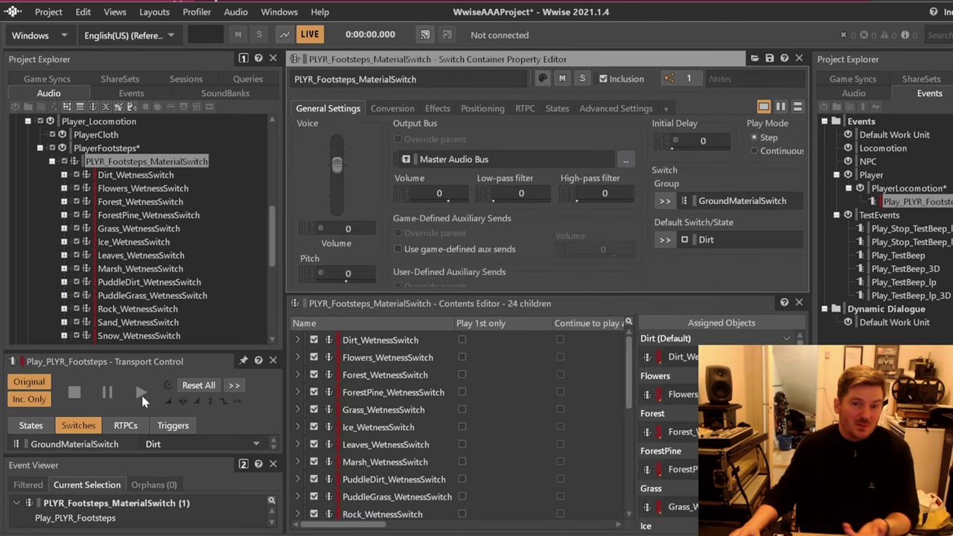
- Load the human dirt walk WAV files into the Audio File Importer with Dirt_WetnessSwitch as the object destination
{"action": "left_click", "coordinate": [146, 162]}
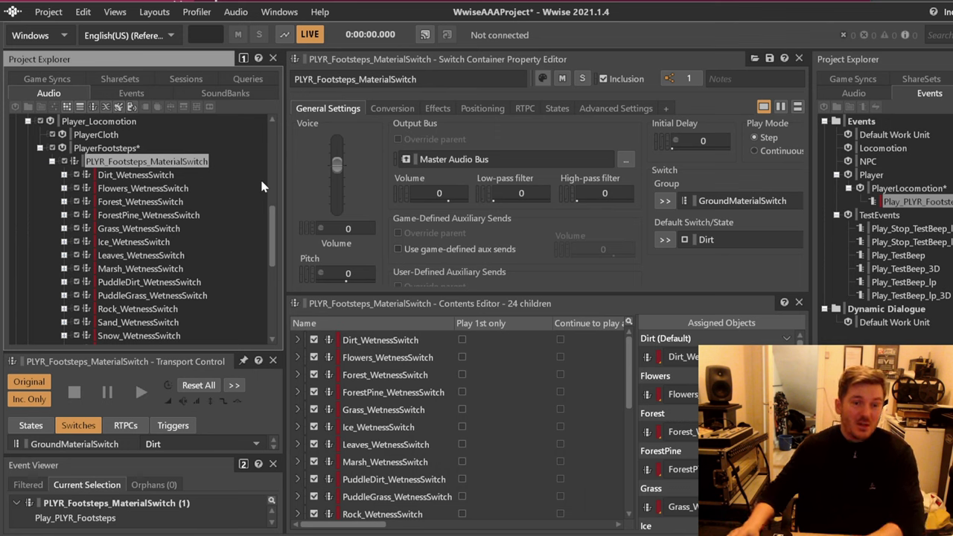
{"action": "double_click", "coordinate": [129, 176]}
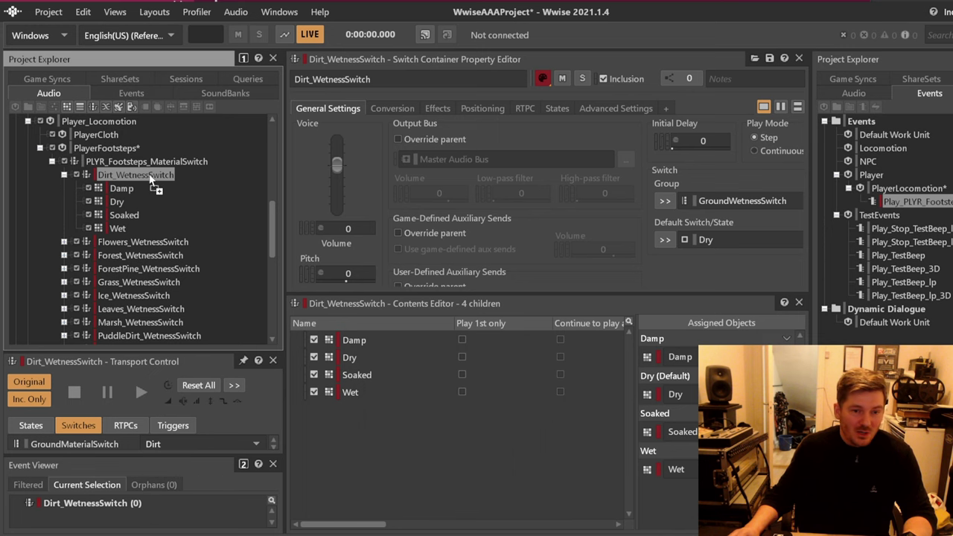
{"action": "left_click_drag", "start_coordinate": [151, 179], "coordinate": [150, 177]}
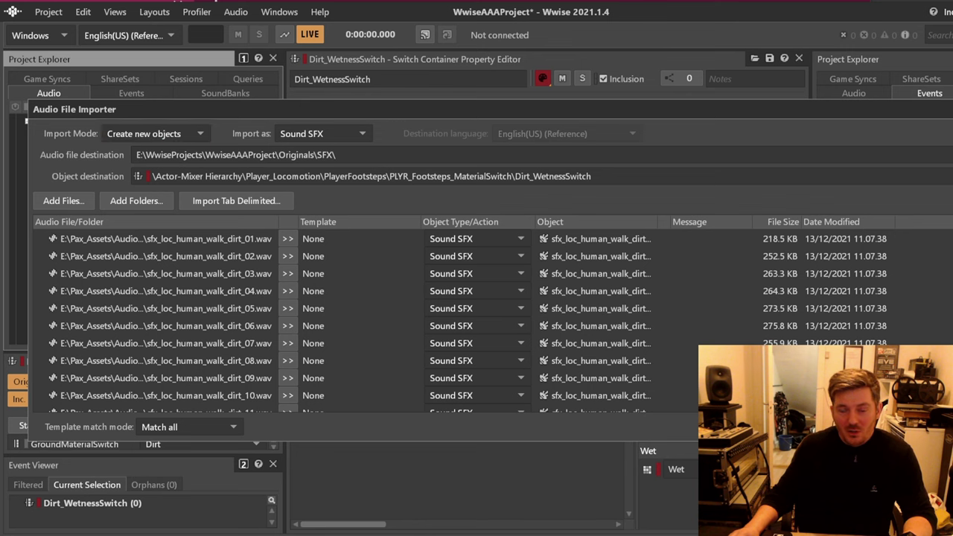
- Browse for the audio file destination and create a Locomotion folder inside the project's Originals\SFX folder
{"action": "left_click", "coordinate": [949, 155]}
{"action": "left_click_drag", "start_coordinate": [359, 131], "coordinate": [531, 118]}
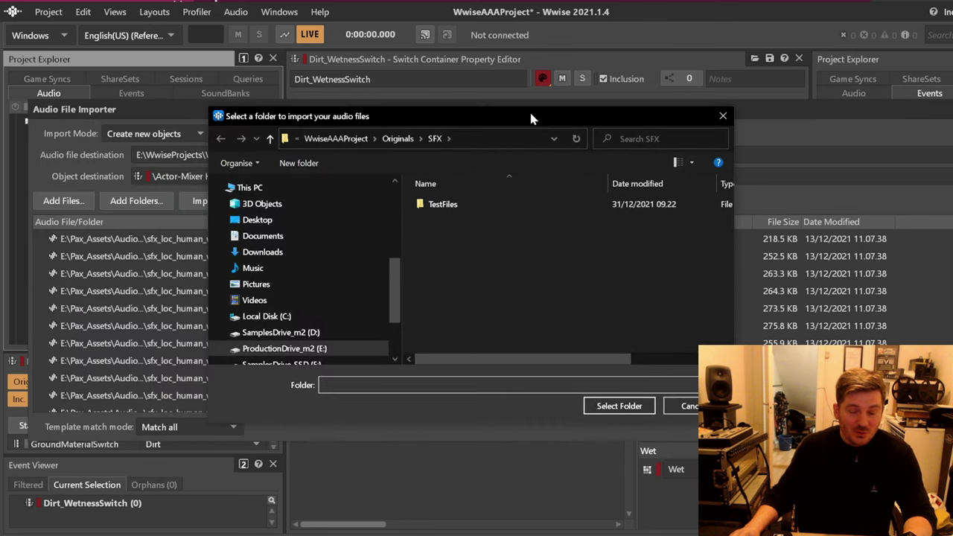
{"action": "right_click", "coordinate": [468, 256]}
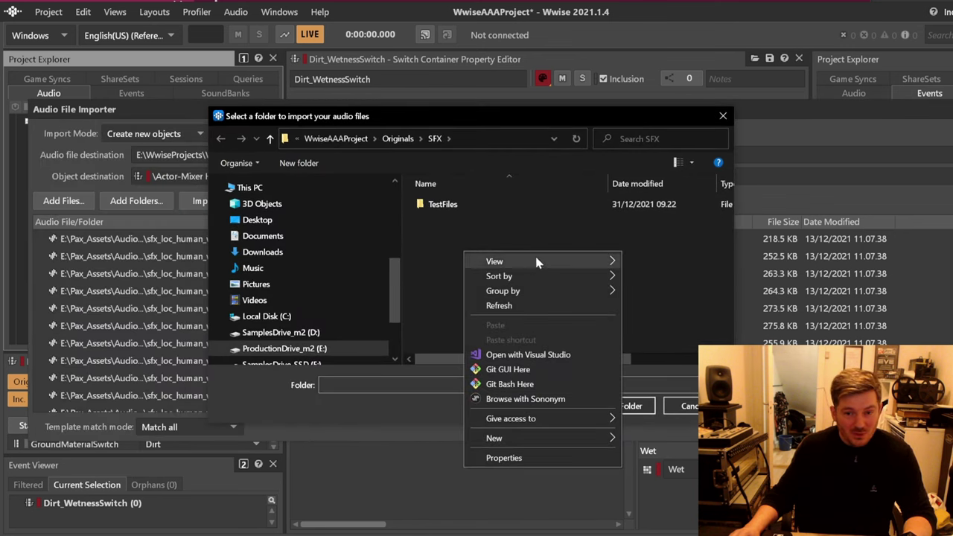
{"action": "mouse_move", "coordinate": [529, 438]}
{"action": "left_click", "coordinate": [655, 225]}
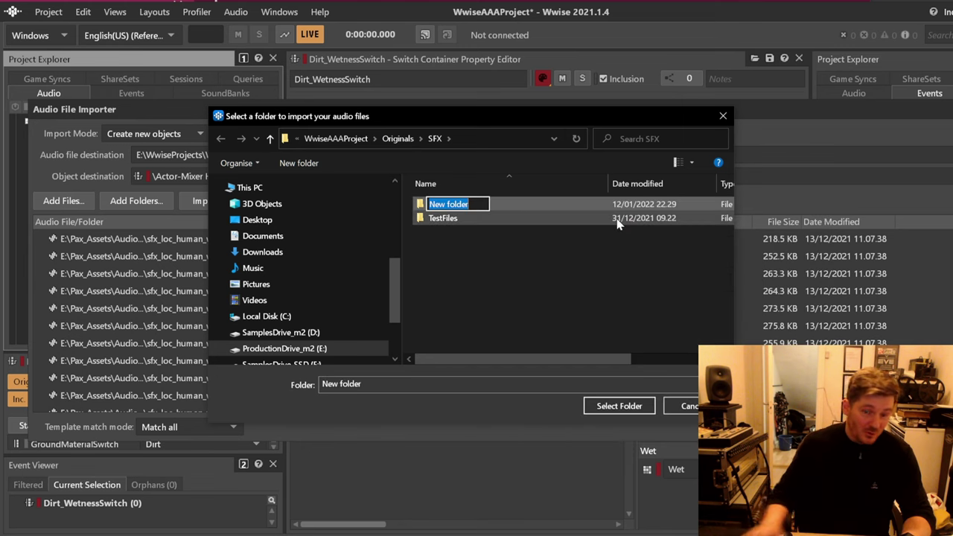
{"action": "type", "text": "Locomotion"}
{"action": "key", "text": "Return"}
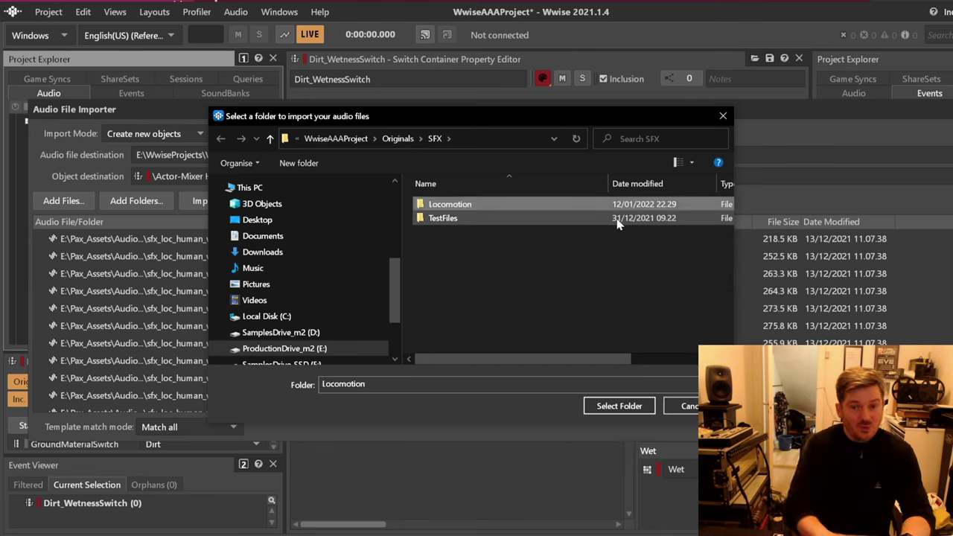
- Create a Dirt folder inside Locomotion and import the dirt walk sounds with it as their file destination
{"action": "double_click", "coordinate": [479, 209]}
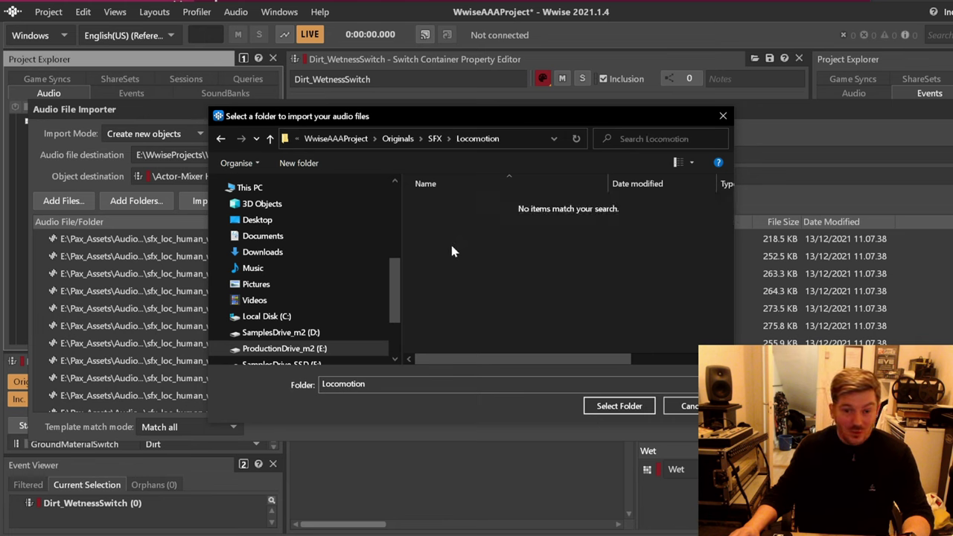
{"action": "right_click", "coordinate": [451, 246]}
{"action": "mouse_move", "coordinate": [521, 447]}
{"action": "left_click", "coordinate": [642, 235]}
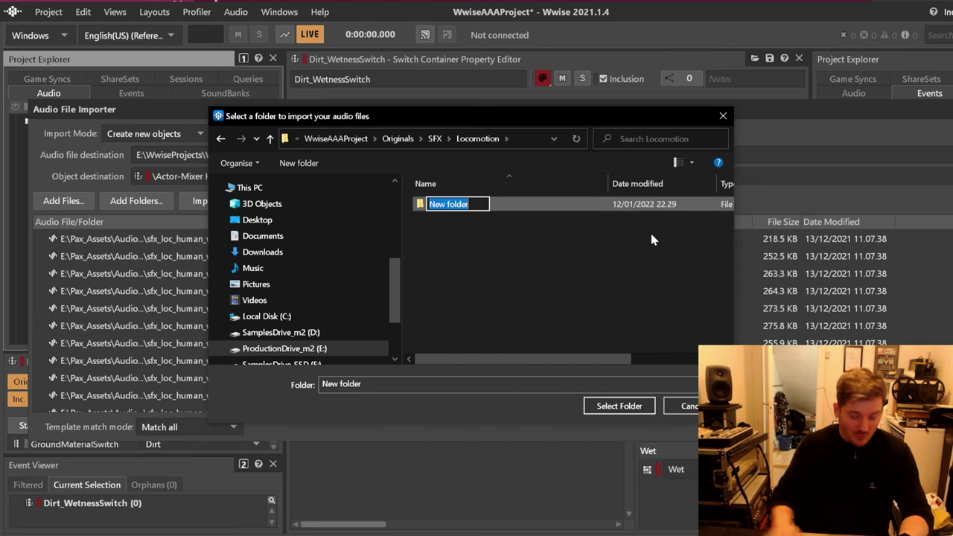
{"action": "type", "text": "Dirt"}
{"action": "key", "text": "Return"}
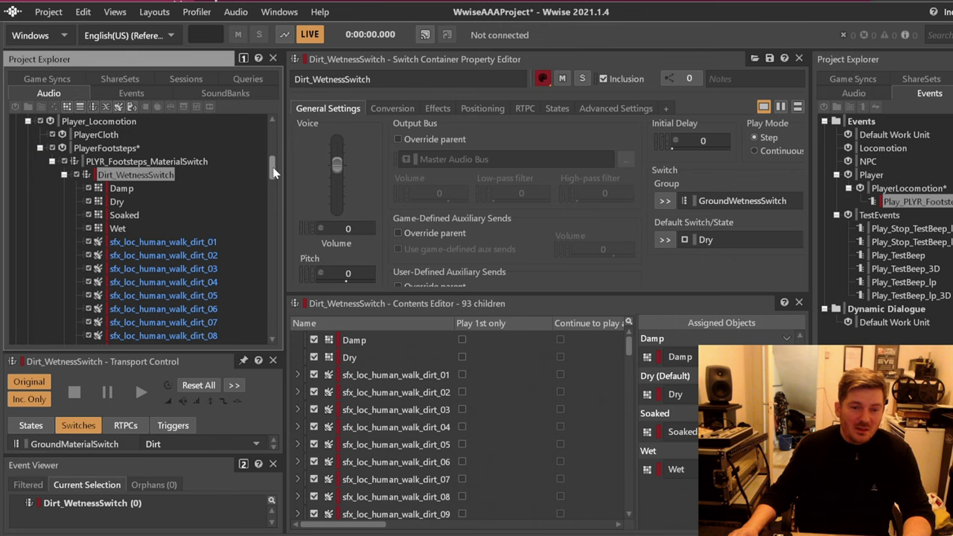
- Move sfx_loc_human_walk_dirt_01 to sfx_loc_human_walk_dirt_24 into the Dry container of Dirt_WetnessSwitch
{"action": "left_click_drag", "start_coordinate": [274, 172], "coordinate": [275, 265]}
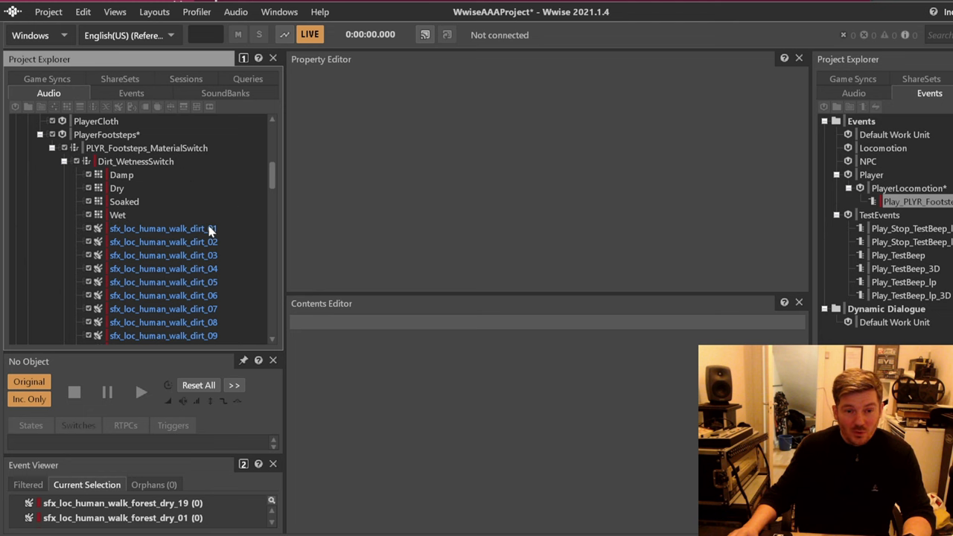
{"action": "left_click", "coordinate": [210, 231]}
{"action": "scroll", "coordinate": [220, 194], "scroll_direction": "down", "scroll_amount": 7}
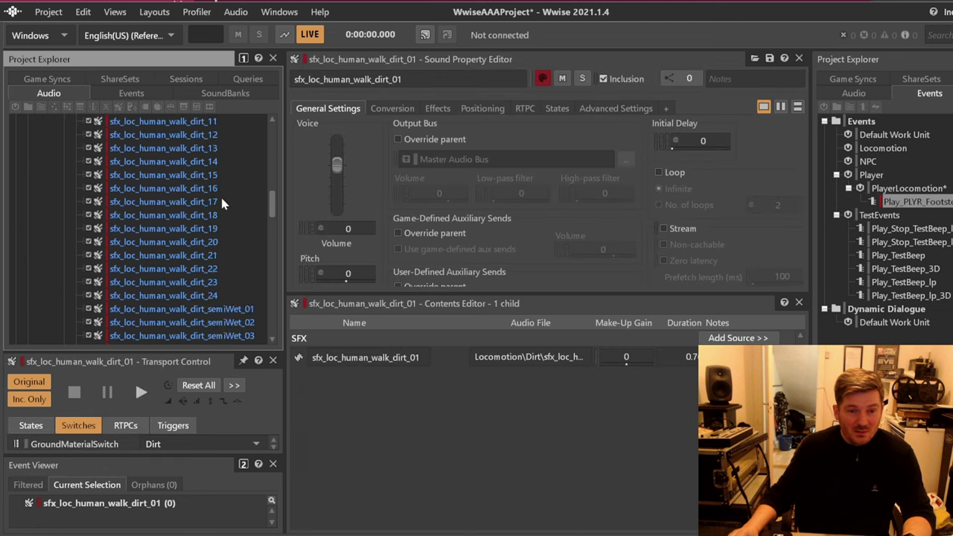
{"action": "left_click", "coordinate": [197, 256], "text": "shift"}
{"action": "scroll", "coordinate": [201, 223], "scroll_direction": "up", "scroll_amount": 8}
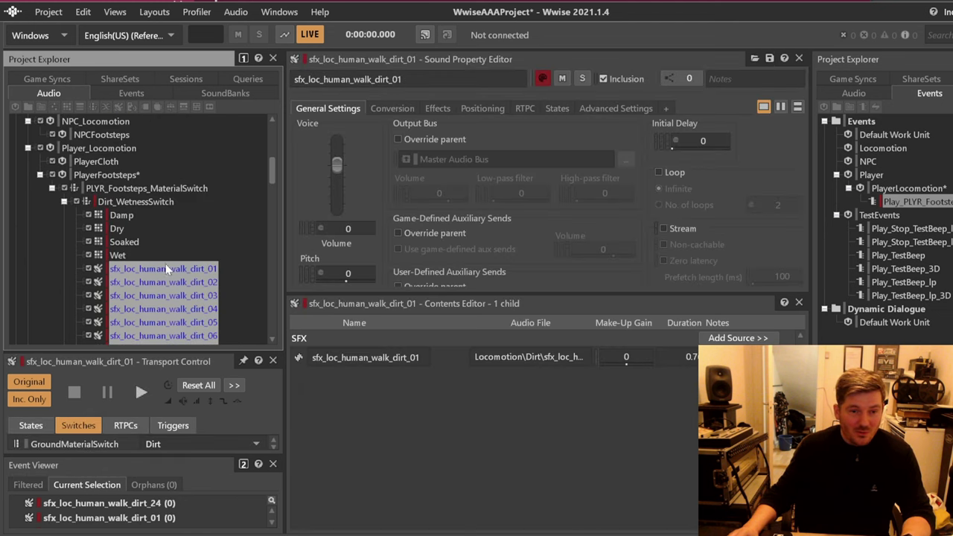
{"action": "left_click_drag", "start_coordinate": [121, 232], "coordinate": [117, 232]}
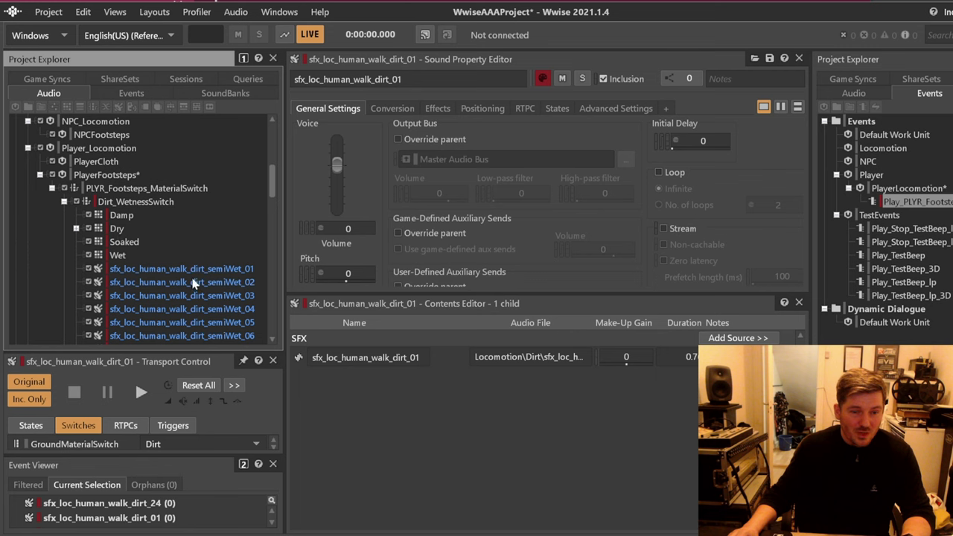
- Copy sfx_loc_human_walk_dirt_01 to sfx_loc_human_walk_dirt_24 from the Dry container into the Damp container
{"action": "left_click", "coordinate": [76, 229]}
{"action": "left_click", "coordinate": [157, 138]}
{"action": "scroll", "coordinate": [242, 198], "scroll_direction": "down", "scroll_amount": 7}
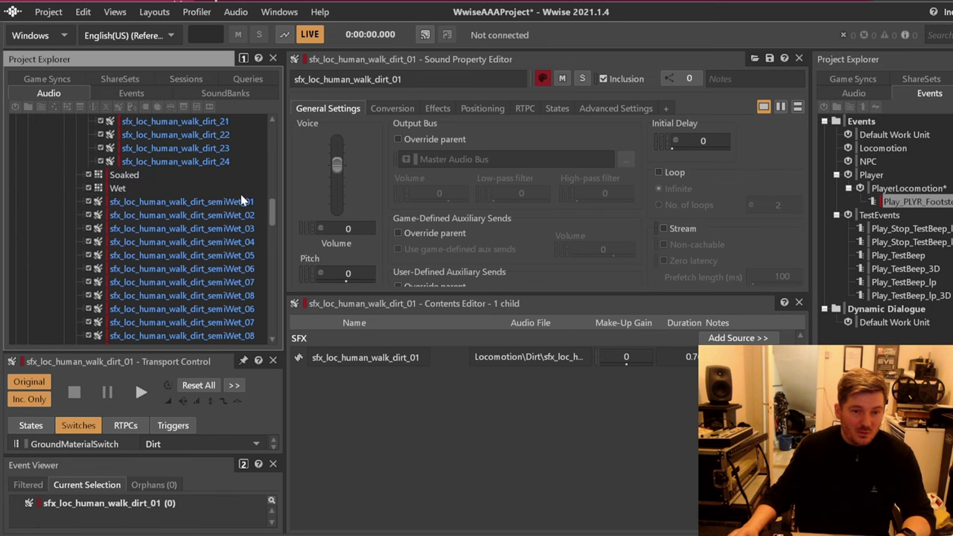
{"action": "scroll", "coordinate": [216, 194], "scroll_direction": "up", "scroll_amount": 2}
{"action": "left_click", "coordinate": [209, 242], "text": "shift"}
{"action": "scroll", "coordinate": [198, 217], "scroll_direction": "up", "scroll_amount": 8}
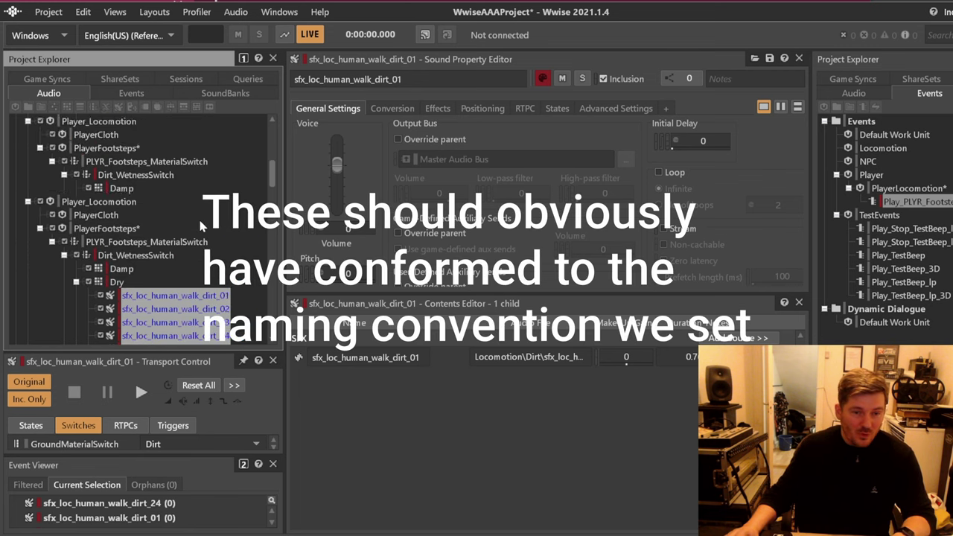
{"action": "left_click", "coordinate": [77, 242]}
{"action": "left_click", "coordinate": [119, 230]}
{"action": "key", "text": "ctrl+v"}
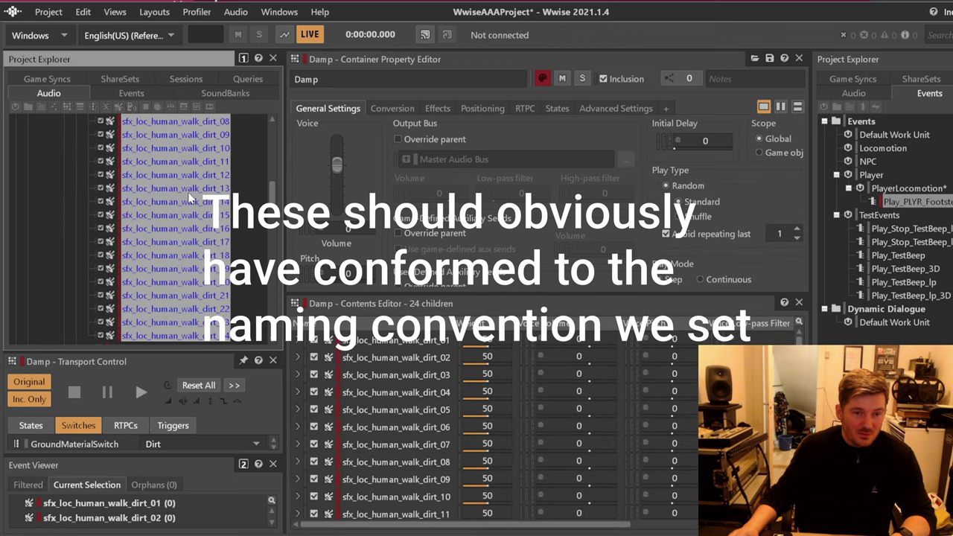
{"action": "scroll", "coordinate": [192, 199], "scroll_direction": "down", "scroll_amount": 2}
{"action": "scroll", "coordinate": [195, 197], "scroll_direction": "up", "scroll_amount": 7}
{"action": "key", "text": "ctrl+z"}
- Sort the sfx_loc_human_walk_dirt semiWet and Soaked sounds into the remaining wetness containers under Dirt_WetnessSwitch
{"action": "left_click", "coordinate": [200, 188]}
{"action": "scroll", "coordinate": [209, 194], "scroll_direction": "down", "scroll_amount": 5}
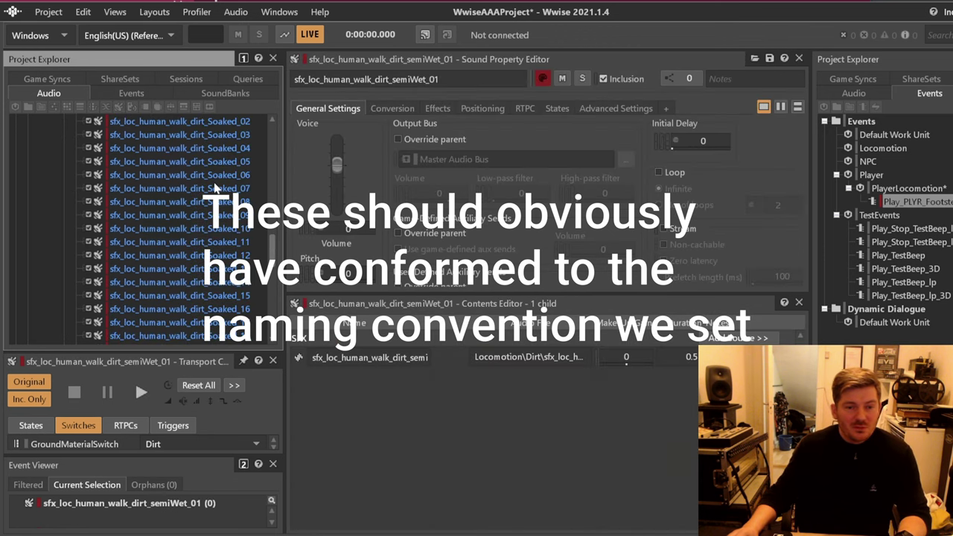
{"action": "scroll", "coordinate": [216, 186], "scroll_direction": "up", "scroll_amount": 3}
{"action": "left_click", "coordinate": [227, 296], "text": "shift"}
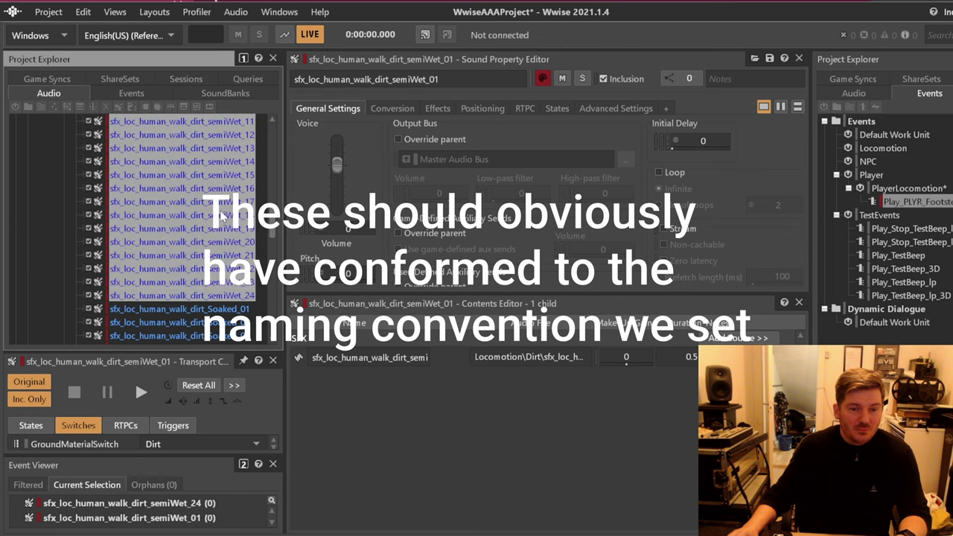
{"action": "scroll", "coordinate": [222, 215], "scroll_direction": "up", "scroll_amount": 7}
{"action": "left_click", "coordinate": [121, 215]}
{"action": "scroll", "coordinate": [207, 234], "scroll_direction": "up", "scroll_amount": 3}
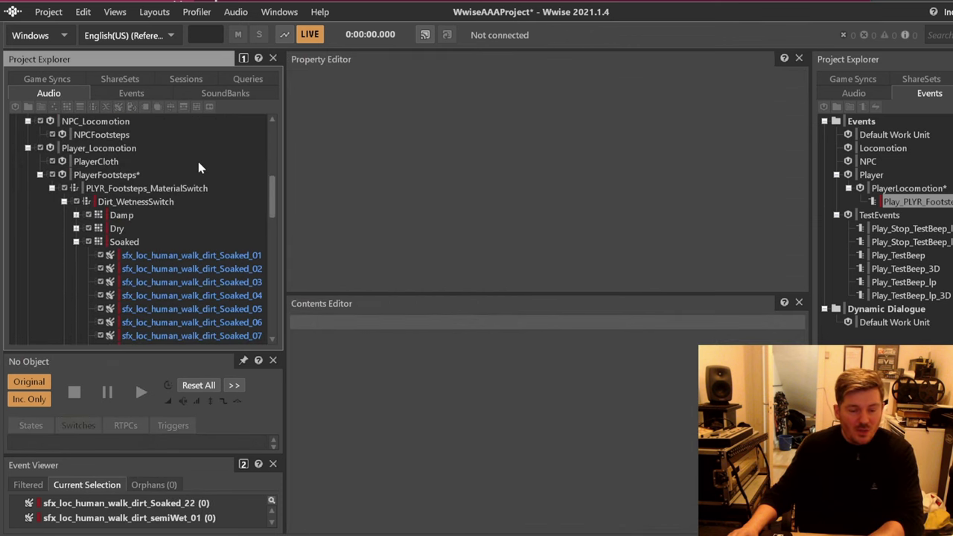
{"action": "scroll", "coordinate": [201, 160], "scroll_direction": "down", "scroll_amount": 2}
{"action": "scroll", "coordinate": [207, 162], "scroll_direction": "up", "scroll_amount": 2}
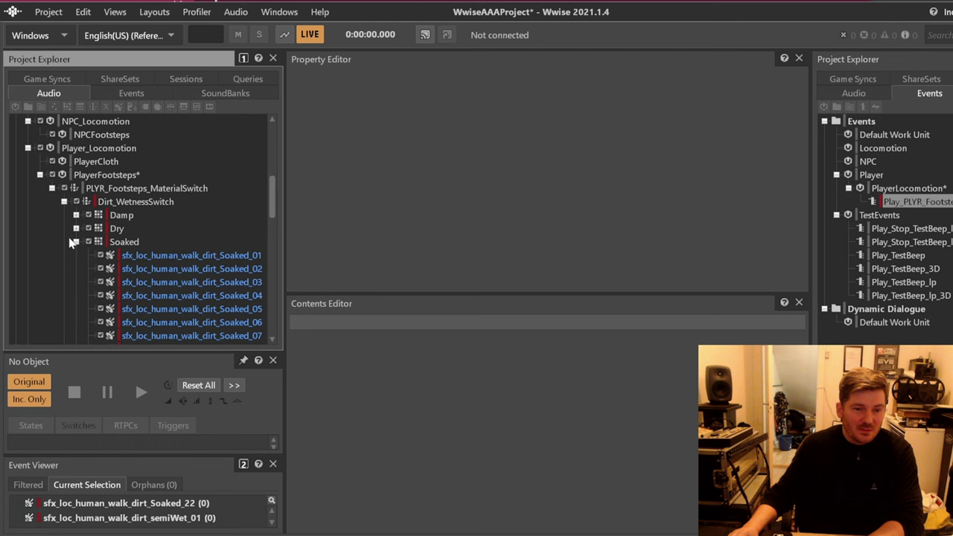
{"action": "left_click", "coordinate": [76, 242]}
- Audition Dirt_WetnessSwitch several times in the Transport Control
{"action": "left_click", "coordinate": [136, 202]}
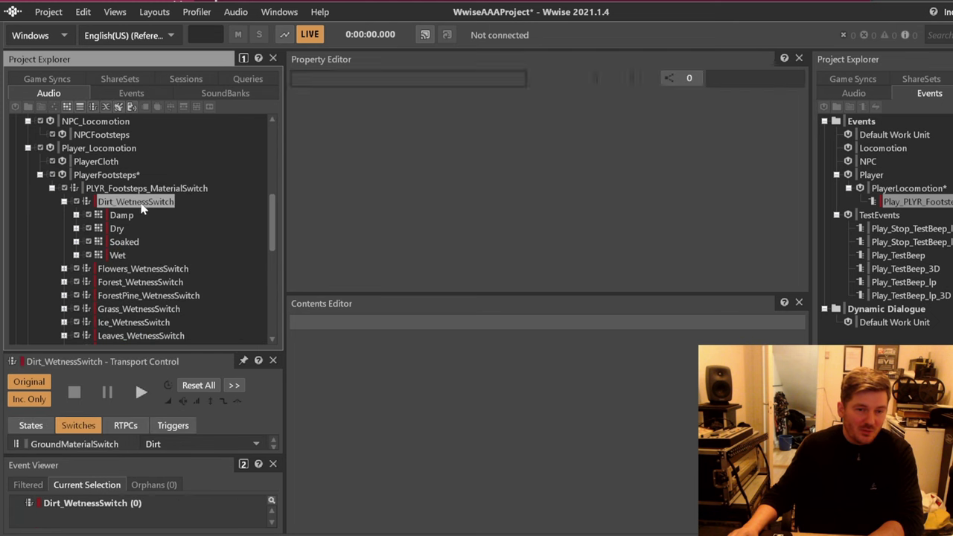
{"action": "left_click", "coordinate": [143, 393]}
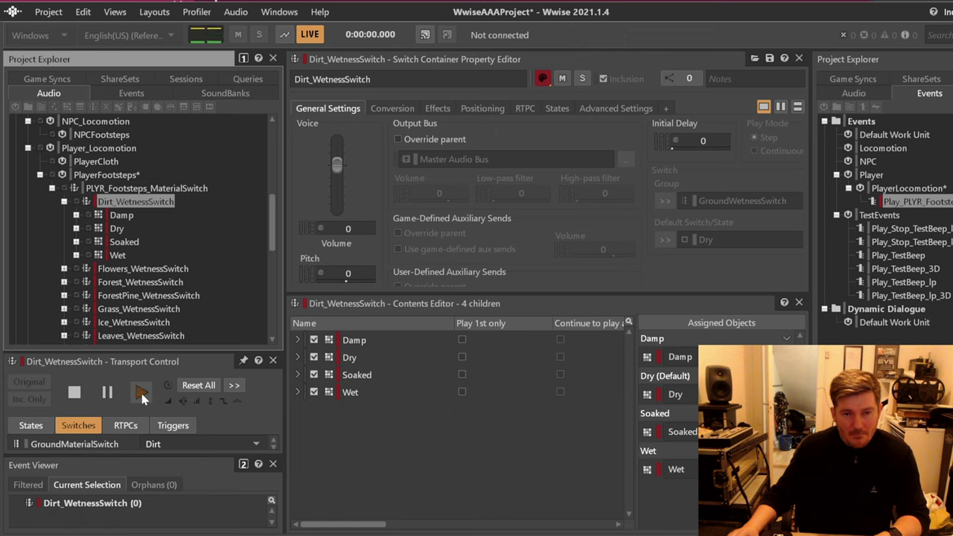
{"action": "left_click", "coordinate": [143, 397]}
{"action": "left_click", "coordinate": [143, 397]}
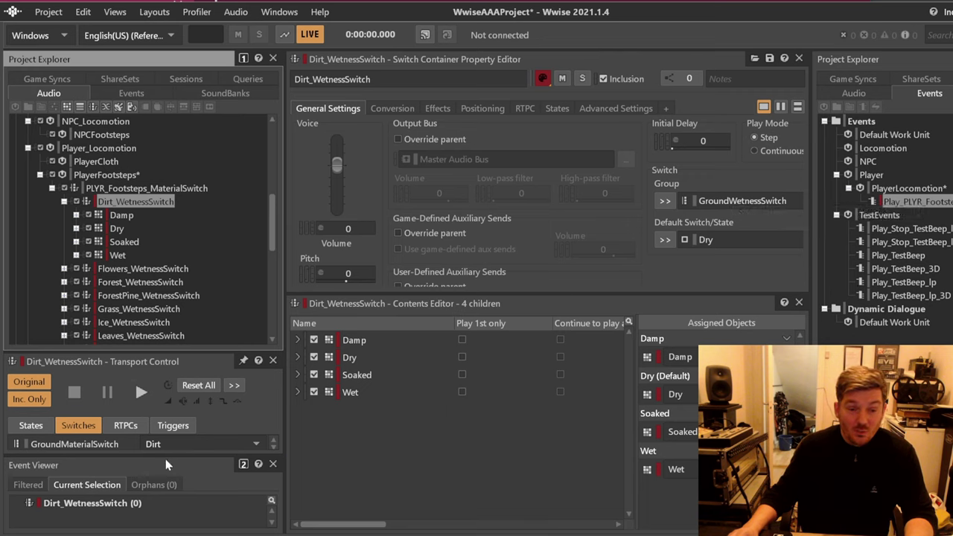
- Enlarge the Transport Control, show its RTPC_GroundWetness parameter, and play Dirt_WetnessSwitch again
{"action": "left_click_drag", "start_coordinate": [166, 454], "coordinate": [166, 479]}
{"action": "left_click", "coordinate": [128, 427]}
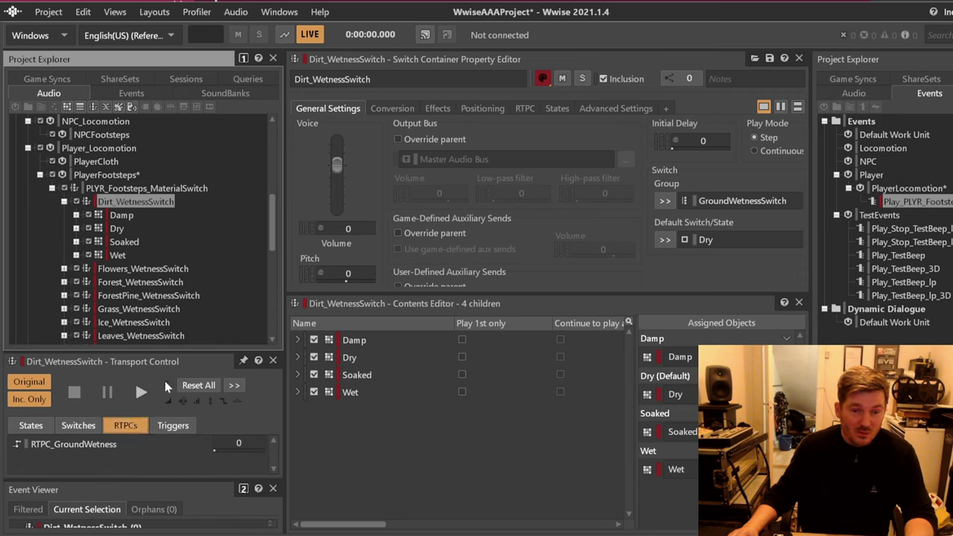
{"action": "left_click", "coordinate": [141, 393]}
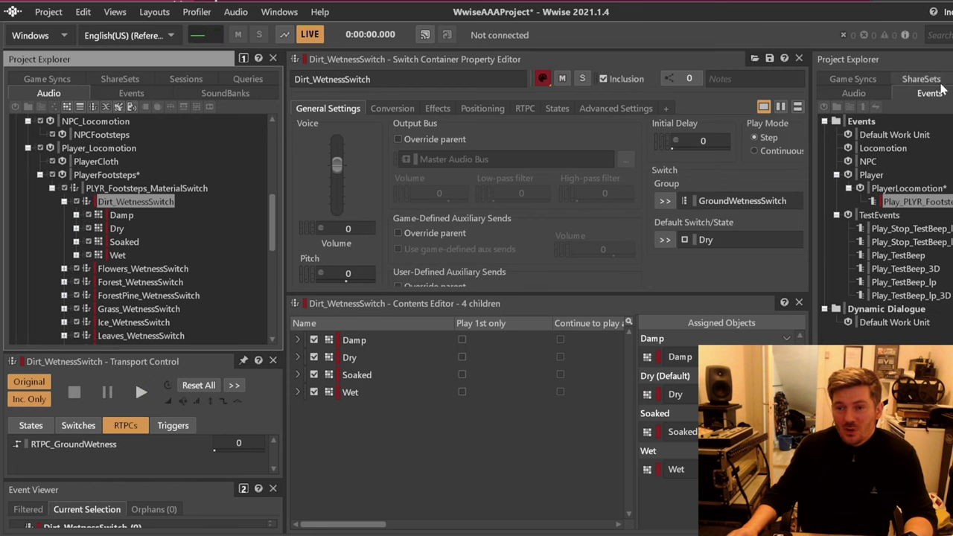
- Show the project's game syncs, collapse the ground material and wetness switch groups, and open GroundWetnessSwitch's properties
{"action": "left_click", "coordinate": [853, 79]}
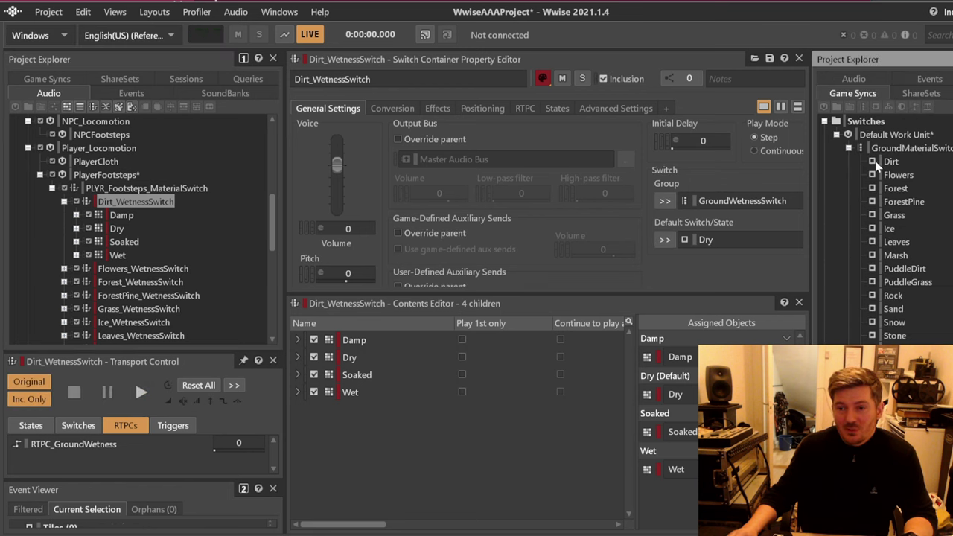
{"action": "left_click", "coordinate": [848, 148]}
{"action": "left_click", "coordinate": [847, 162]}
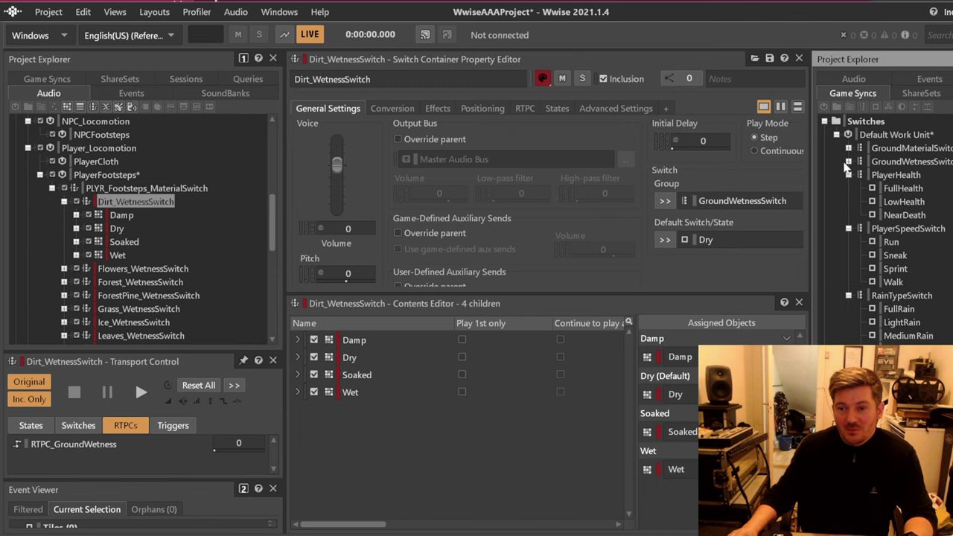
{"action": "double_click", "coordinate": [739, 201]}
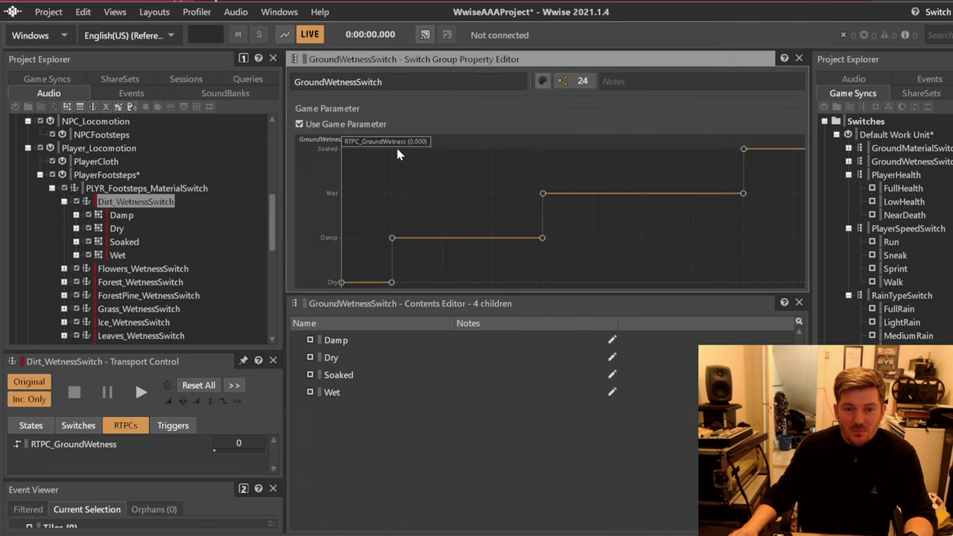
- Audition Dirt_WetnessSwitch while sweeping RTPC_GroundWetness from 0 up into the Soaked range and back to 0, ending with playback stopped
{"action": "left_click_drag", "start_coordinate": [397, 154], "coordinate": [665, 143]}
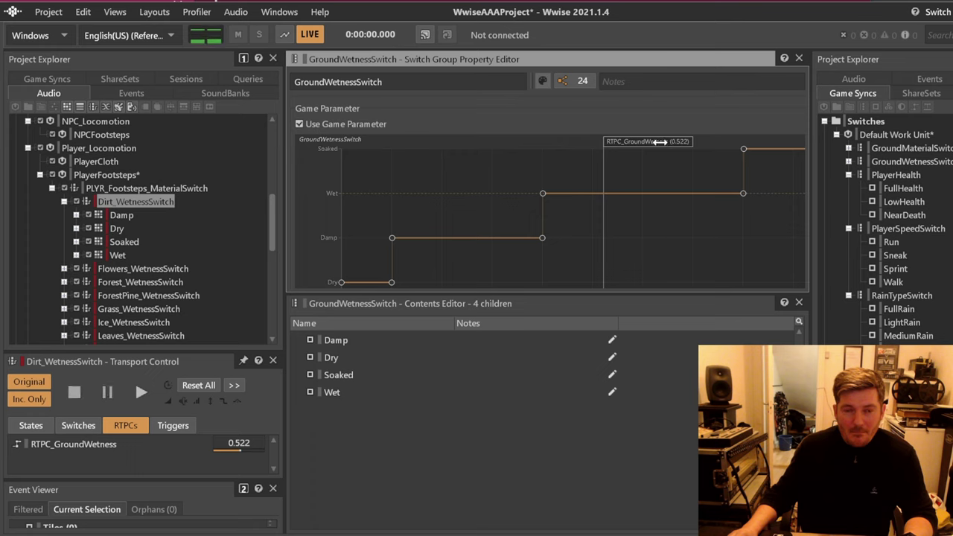
{"action": "left_click_drag", "start_coordinate": [661, 141], "coordinate": [813, 145]}
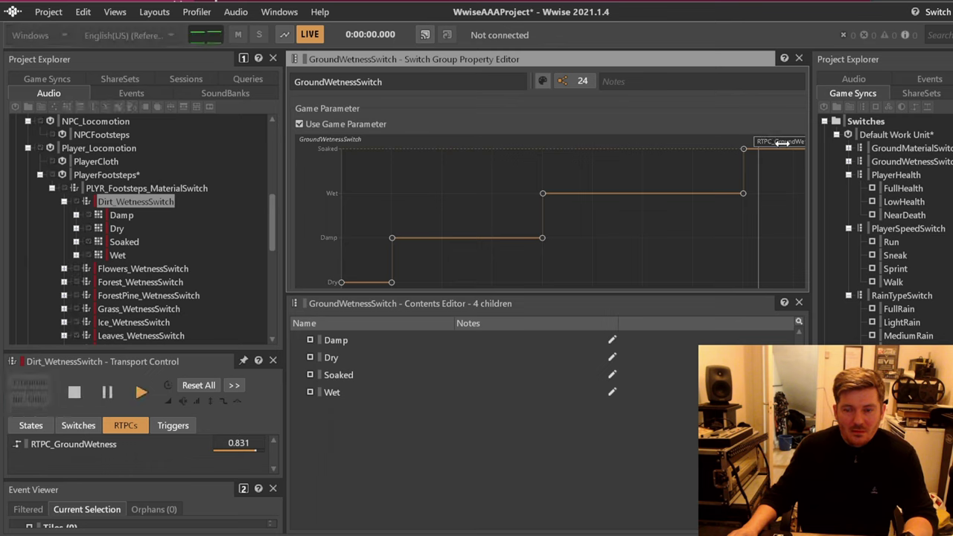
{"action": "left_click_drag", "start_coordinate": [782, 142], "coordinate": [410, 150]}
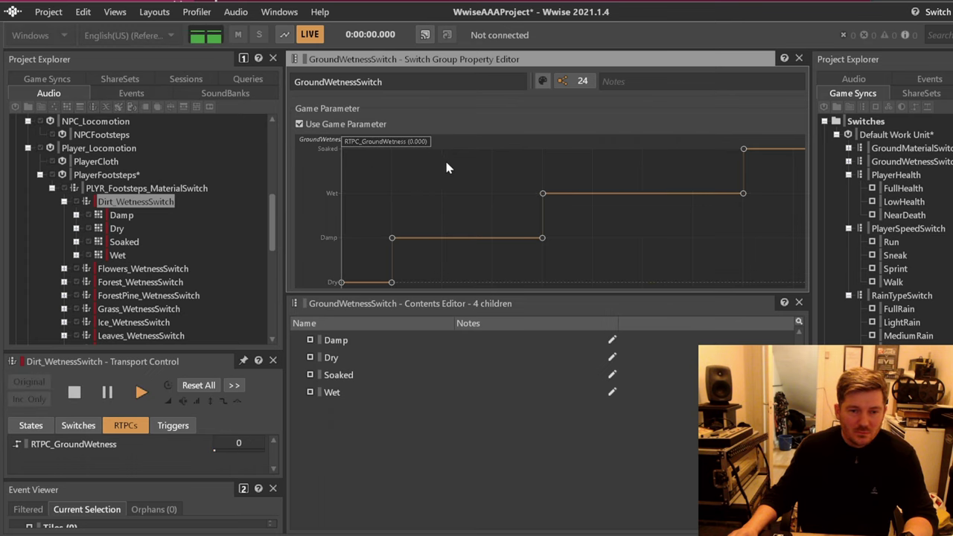
{"action": "key", "text": "space"}
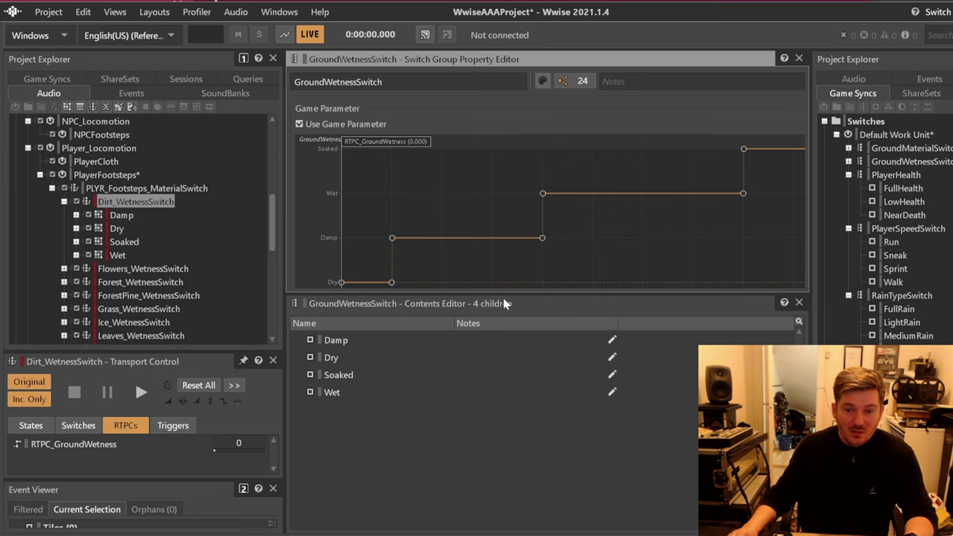
- Set RTPC_GroundWetness to Slew Rate interpolation with Attack and Release both at 0.5 units per second
{"action": "left_click_drag", "start_coordinate": [511, 294], "coordinate": [510, 390]}
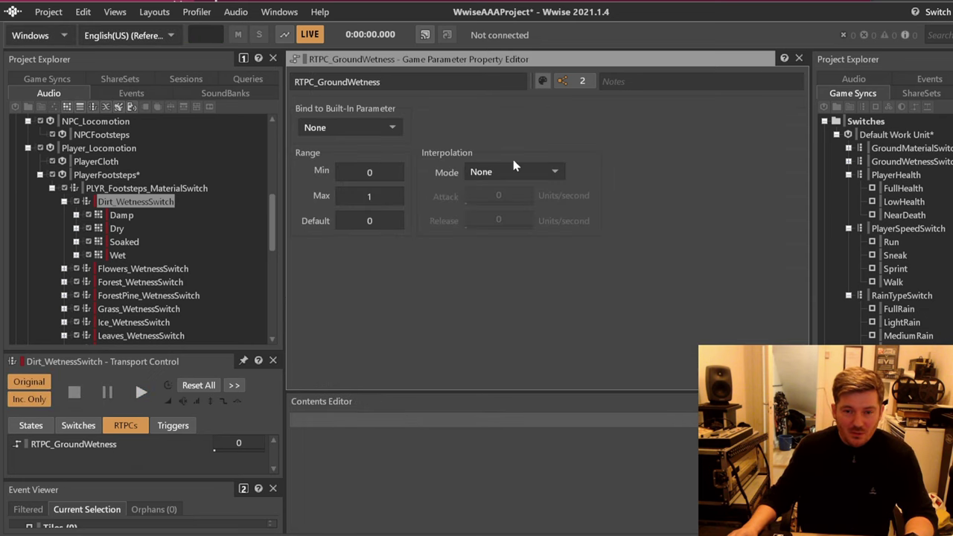
{"action": "left_click", "coordinate": [548, 172]}
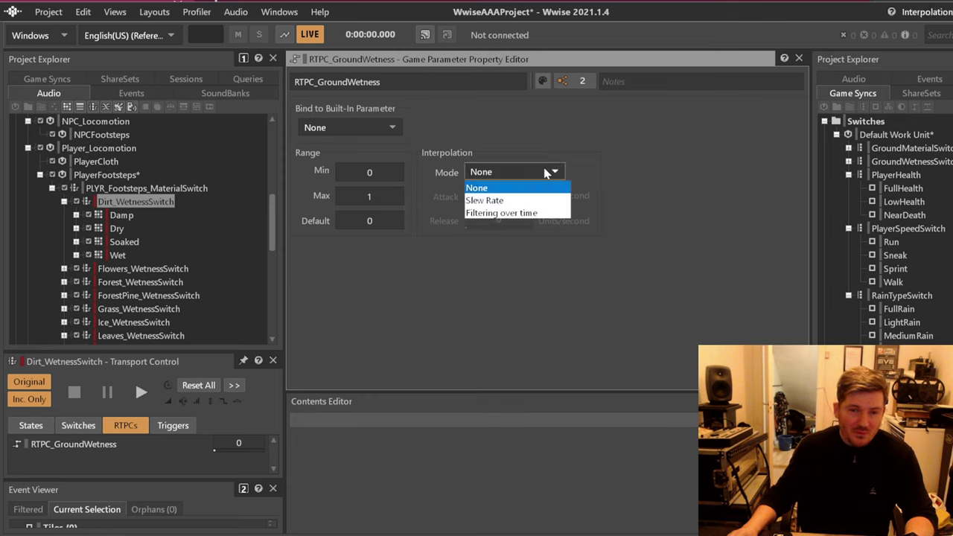
{"action": "left_click", "coordinate": [511, 201]}
{"action": "left_click", "coordinate": [499, 195]}
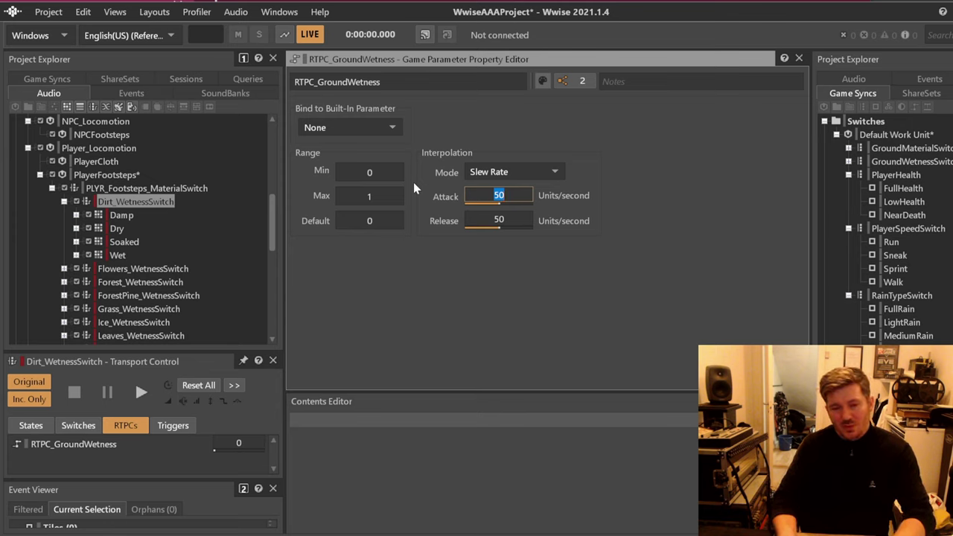
{"action": "type", "text": "0.20.5"}
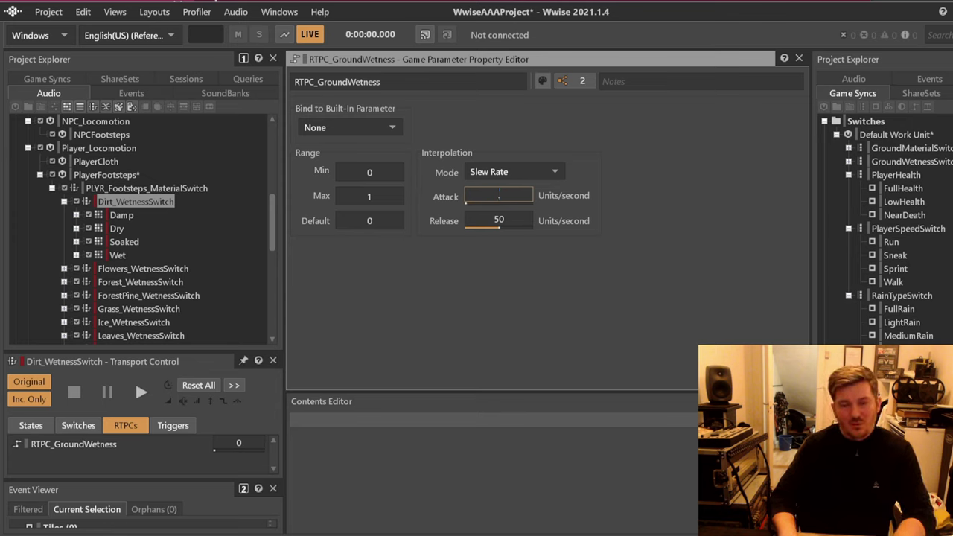
{"action": "key", "text": "Tab"}
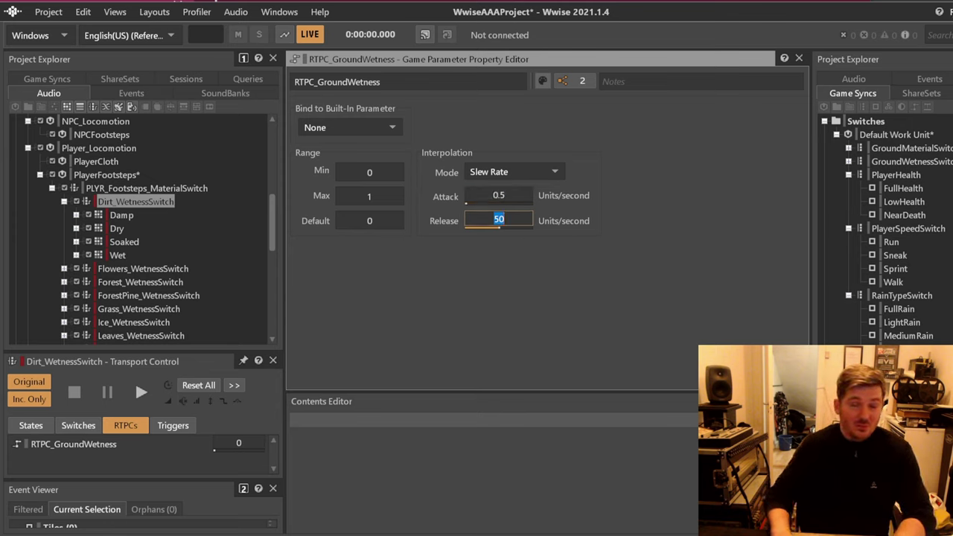
{"action": "type", "text": "0.5"}
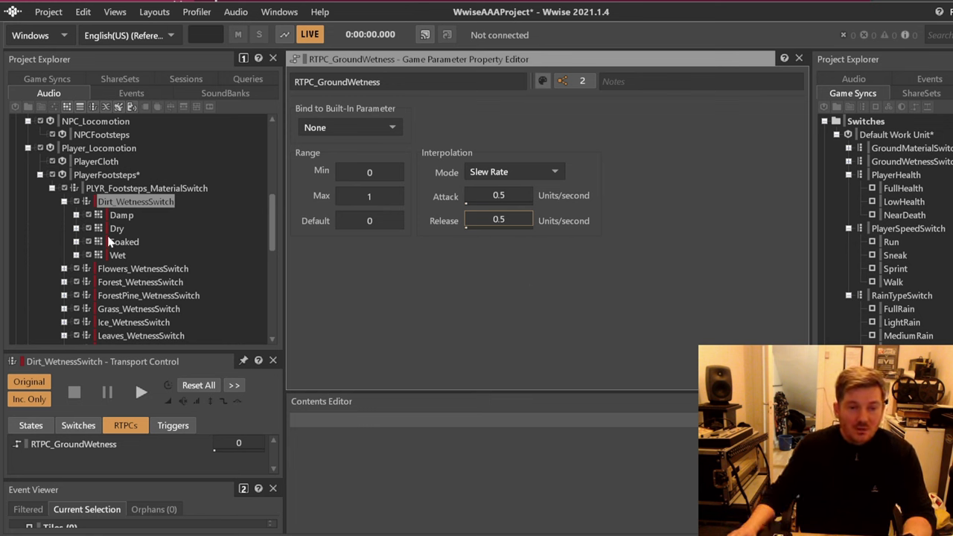
- Audition Dirt_WetnessSwitch while raising RTPC_GroundWetness to 1 and returning it to 0
{"action": "left_click", "coordinate": [134, 202]}
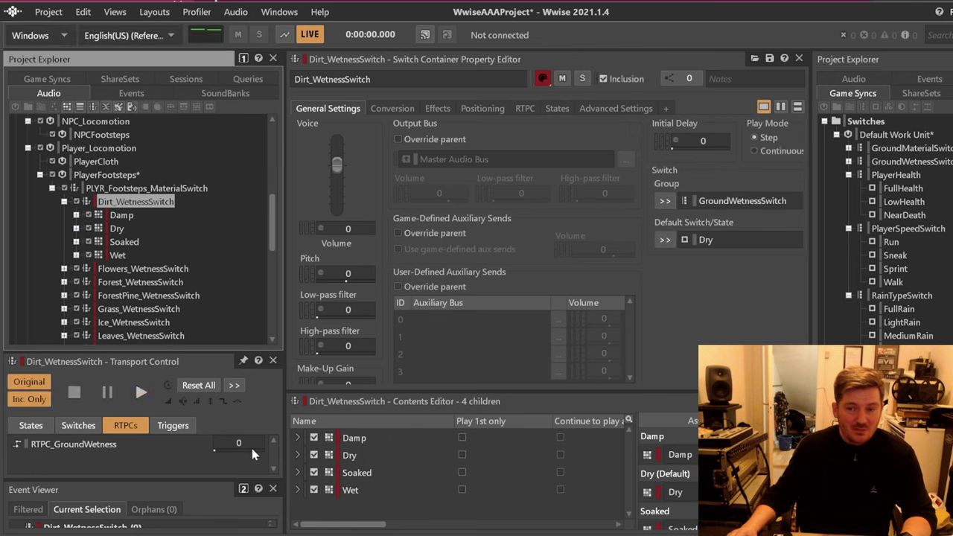
{"action": "key", "text": "space"}
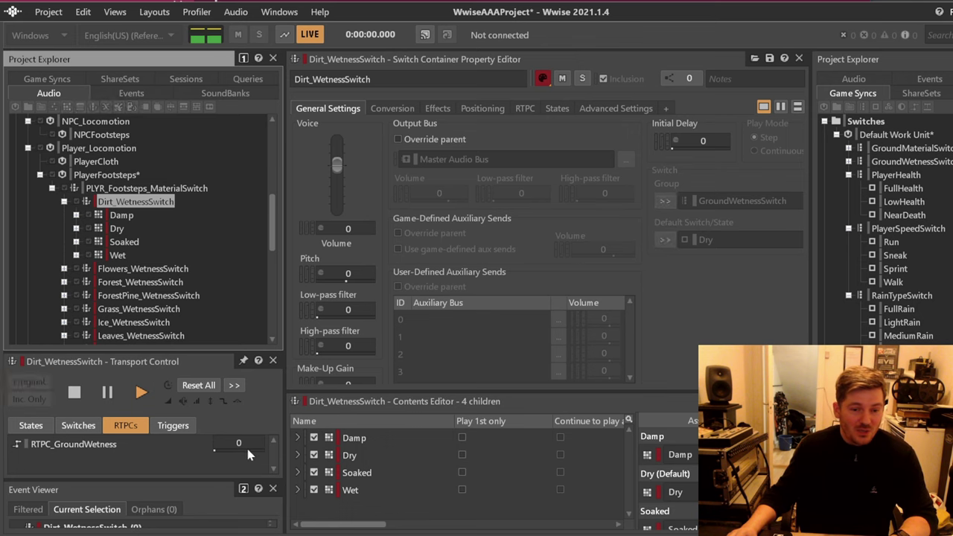
{"action": "left_click_drag", "start_coordinate": [248, 450], "coordinate": [265, 450]}
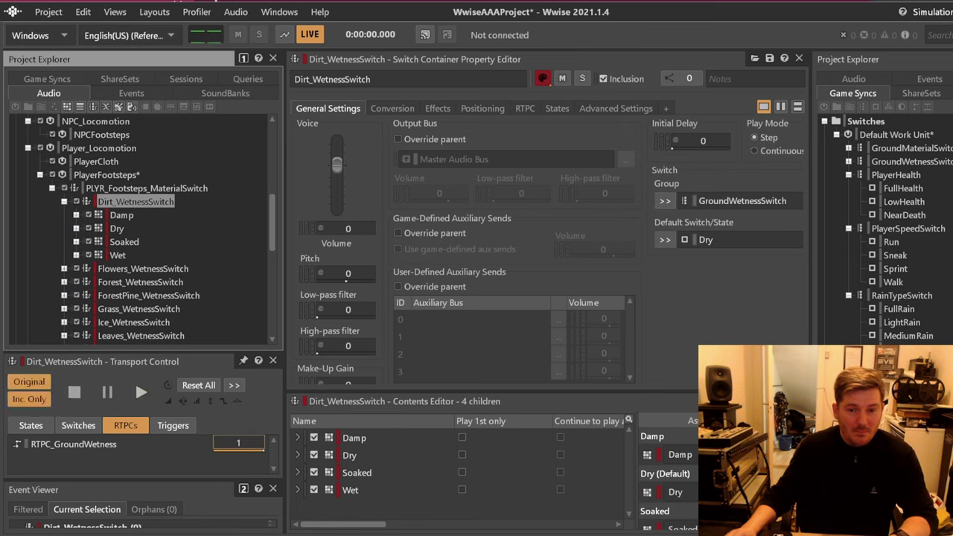
{"action": "key", "text": "space"}
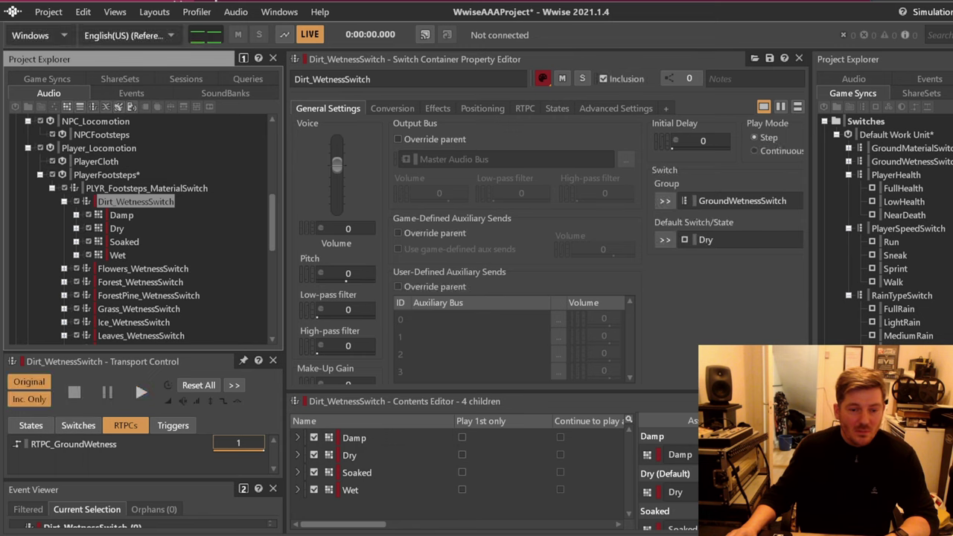
{"action": "left_click_drag", "start_coordinate": [264, 449], "coordinate": [213, 450]}
{"action": "key", "text": "space"}
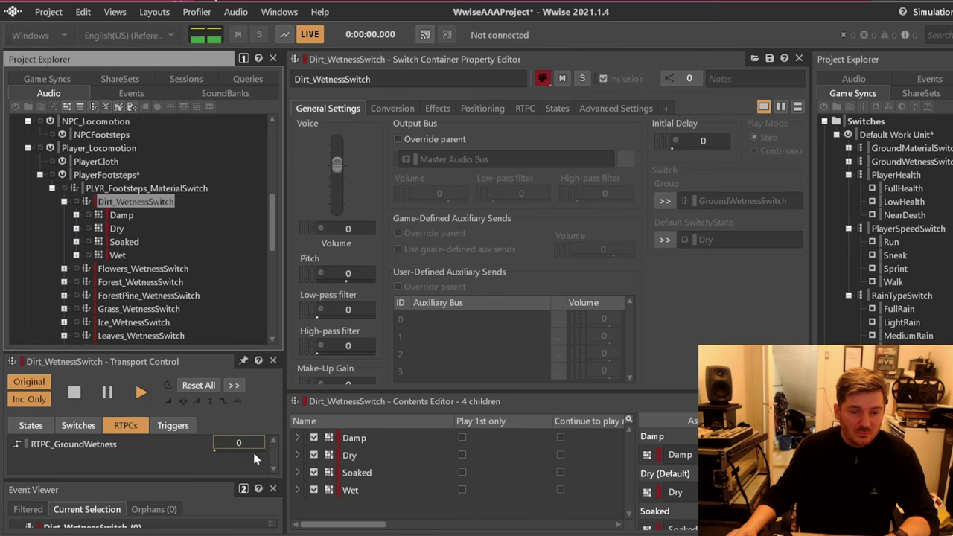
- Repeat the Dirt_WetnessSwitch playback test, moving RTPC_GroundWetness up to 1 and down to 0.13
{"action": "left_click", "coordinate": [147, 396]}
{"action": "key", "text": "space"}
{"action": "left_click_drag", "start_coordinate": [250, 449], "coordinate": [302, 457]}
{"action": "key", "text": "space"}
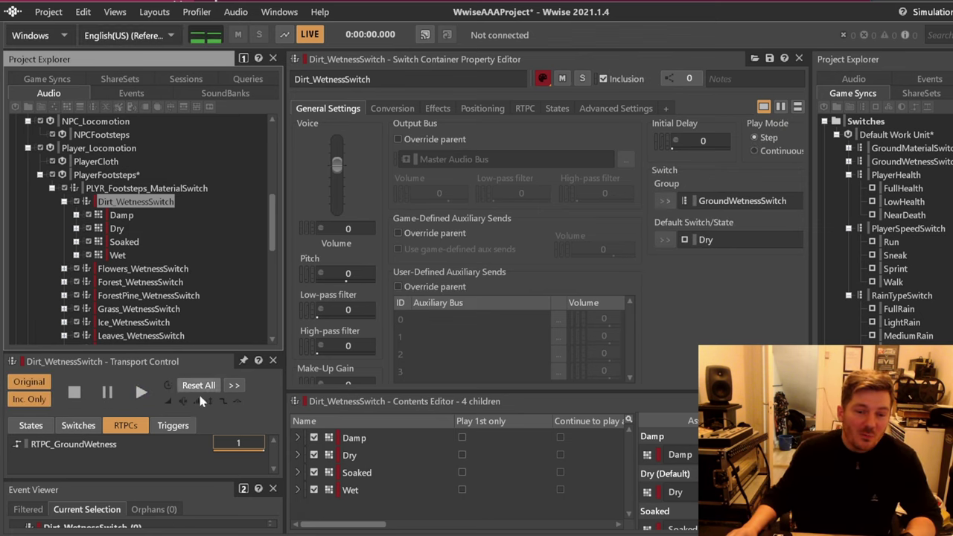
{"action": "key", "text": "space"}
{"action": "left_click_drag", "start_coordinate": [250, 444], "coordinate": [231, 449]}
{"action": "key", "text": "space"}
{"action": "key", "text": "space"}
{"action": "key", "text": "space"}
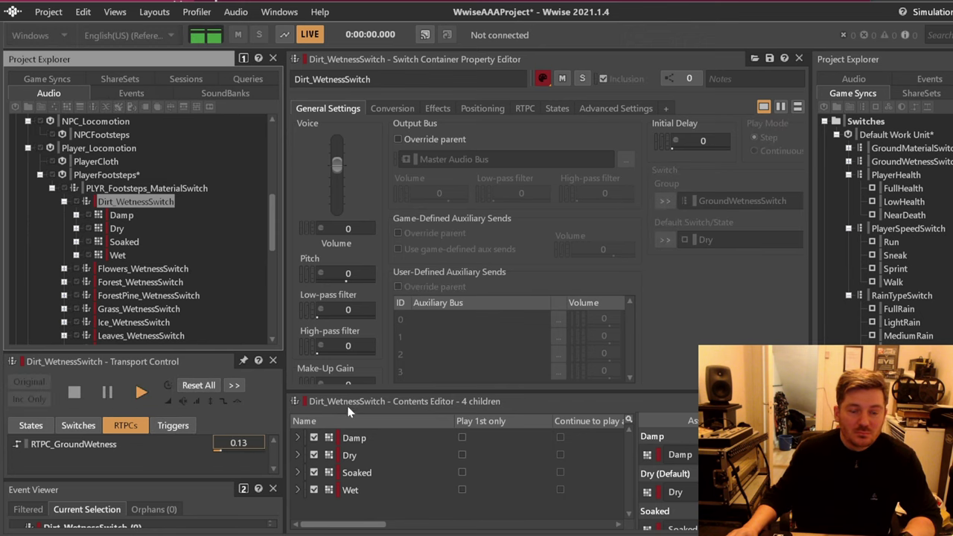
- Open RTPC_GroundWetness through GroundWetnessSwitch and set its slew rate Attack and Release to 0.1 units per second
{"action": "double_click", "coordinate": [752, 200]}
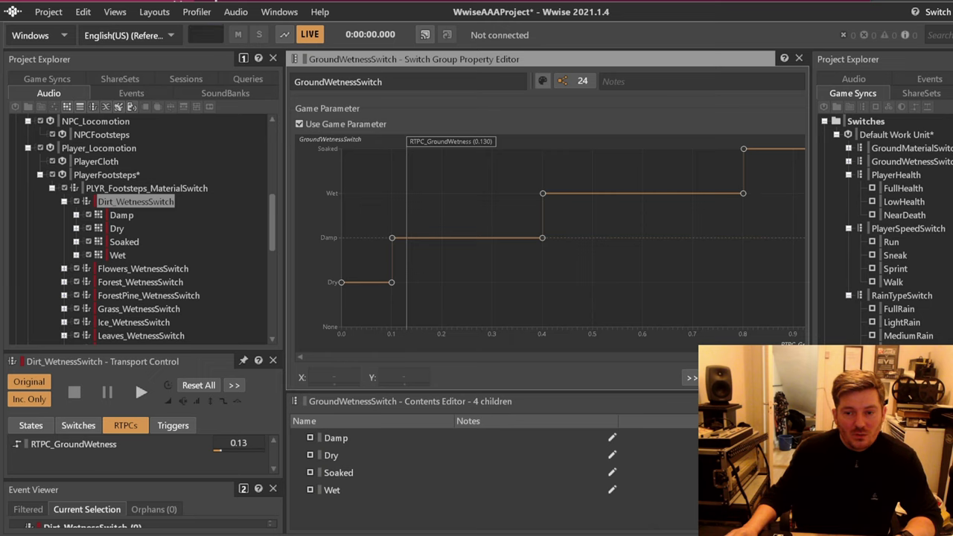
{"action": "double_click", "coordinate": [745, 367]}
{"action": "type", "text": "0.1"}
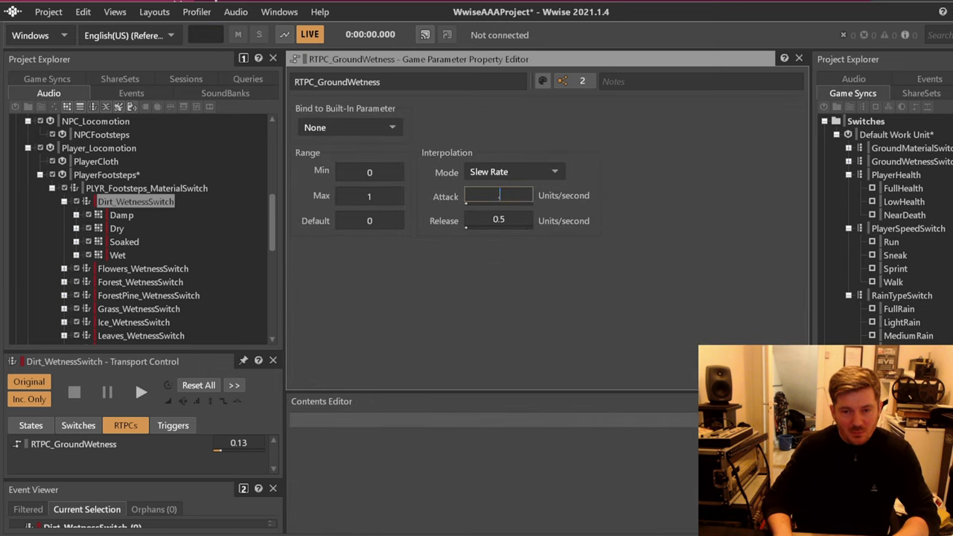
{"action": "key", "text": "Tab"}
{"action": "key", "text": "BackSpace"}
{"action": "type", "text": "0.1"}
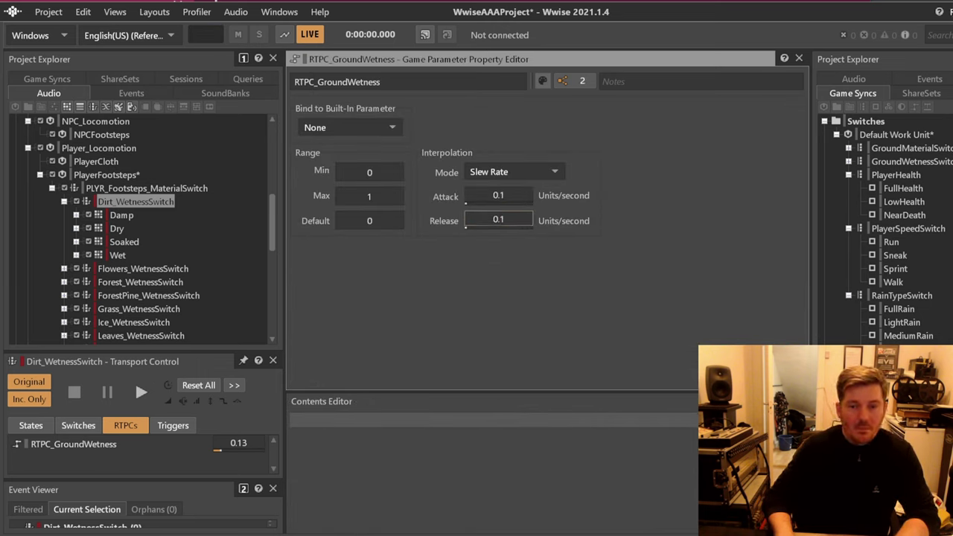
- Play Dirt_WetnessSwitch and raise RTPC_GroundWetness to 1 to hear the slower transition
{"action": "left_click", "coordinate": [147, 196]}
{"action": "left_click", "coordinate": [146, 200]}
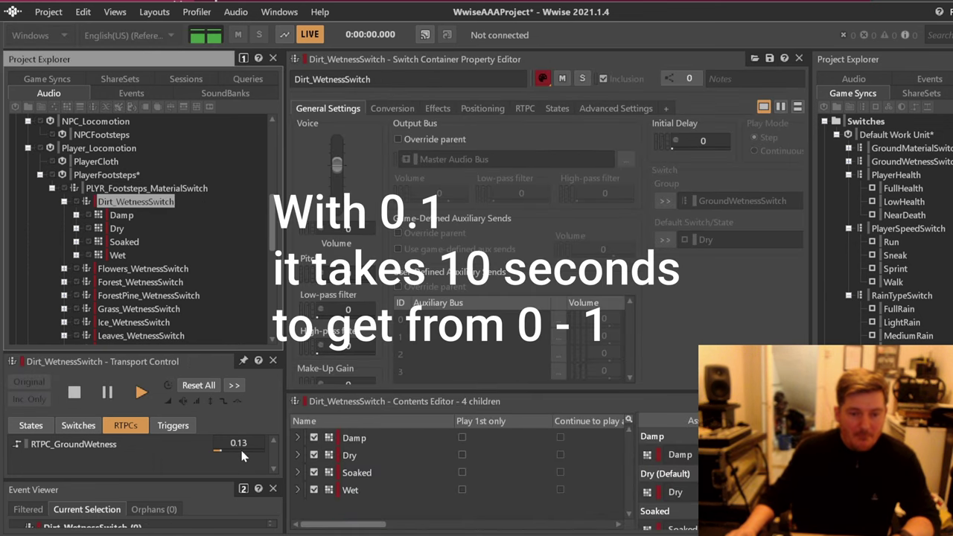
{"action": "left_click_drag", "start_coordinate": [241, 451], "coordinate": [307, 458]}
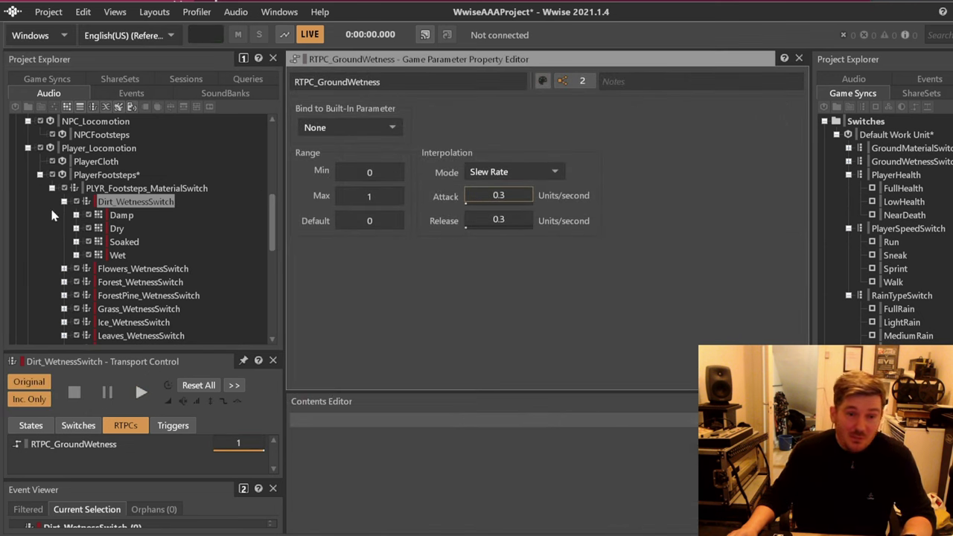
- Reselect Dirt_WetnessSwitch, play it while lowering RTPC_GroundWetness from 1 to 0, and stop playback
{"action": "left_click", "coordinate": [119, 227]}
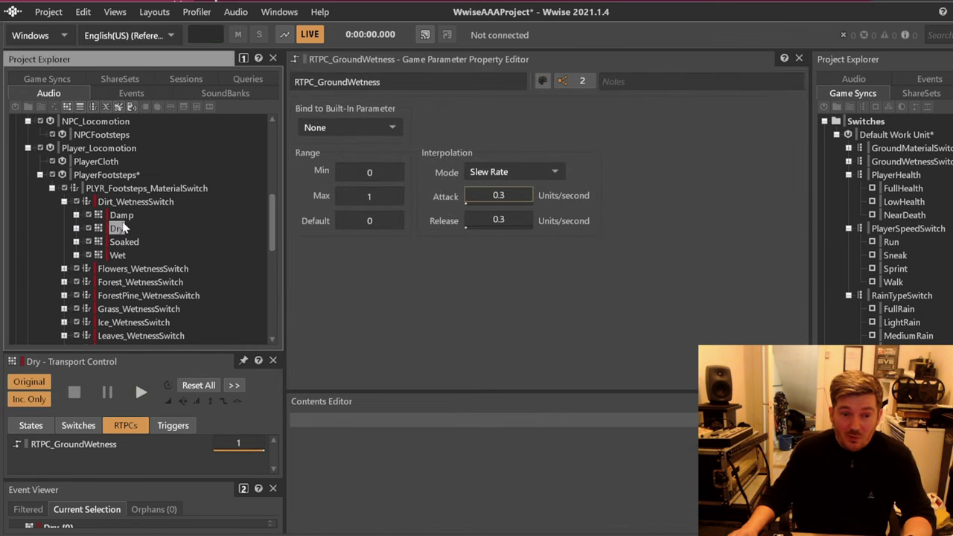
{"action": "left_click", "coordinate": [130, 188]}
{"action": "left_click", "coordinate": [131, 201]}
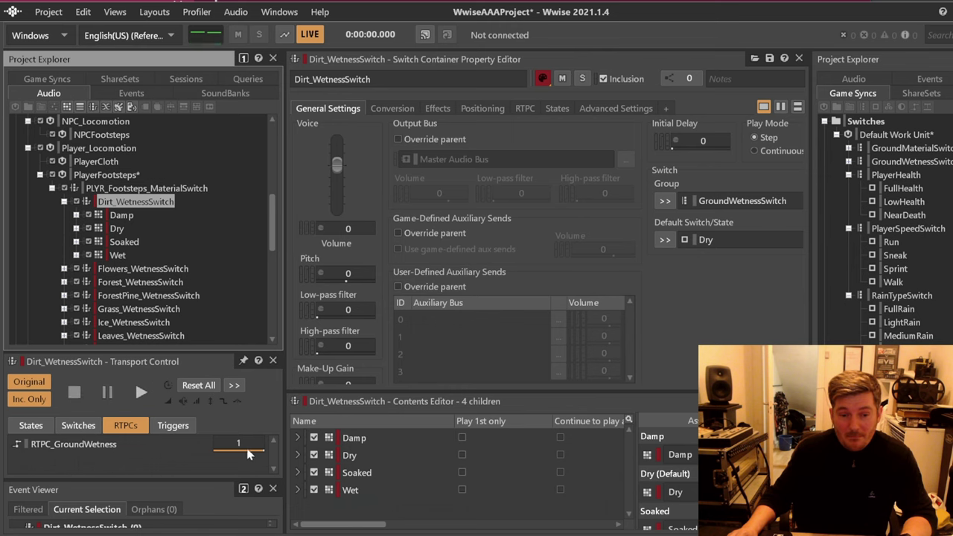
{"action": "key", "text": "space"}
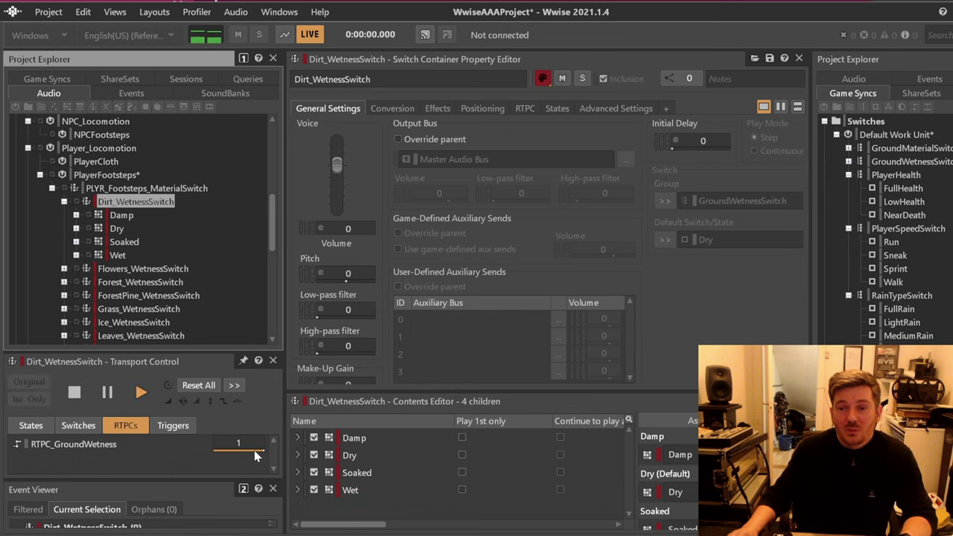
{"action": "left_click_drag", "start_coordinate": [255, 451], "coordinate": [217, 453]}
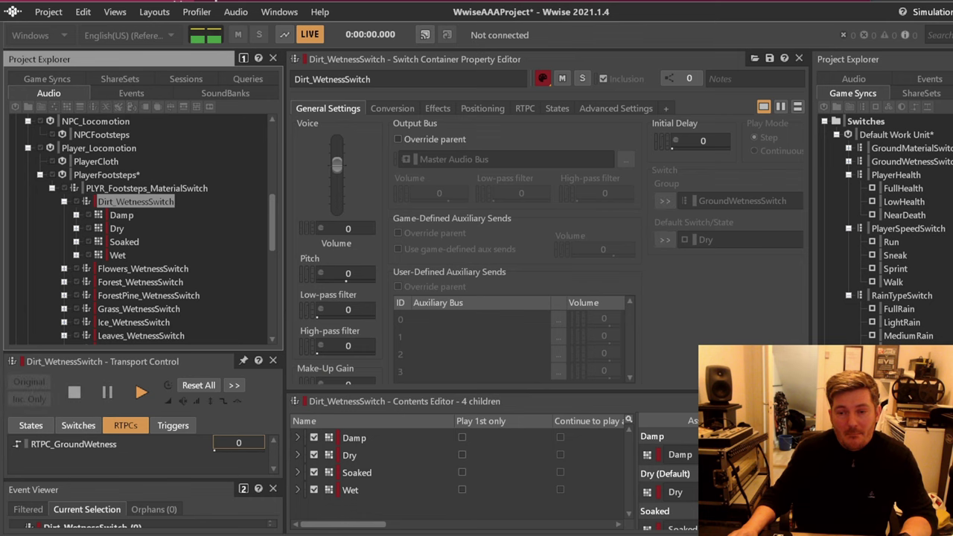
{"action": "key", "text": "space"}
{"action": "key", "text": "space"}
{"action": "key", "text": "space"}
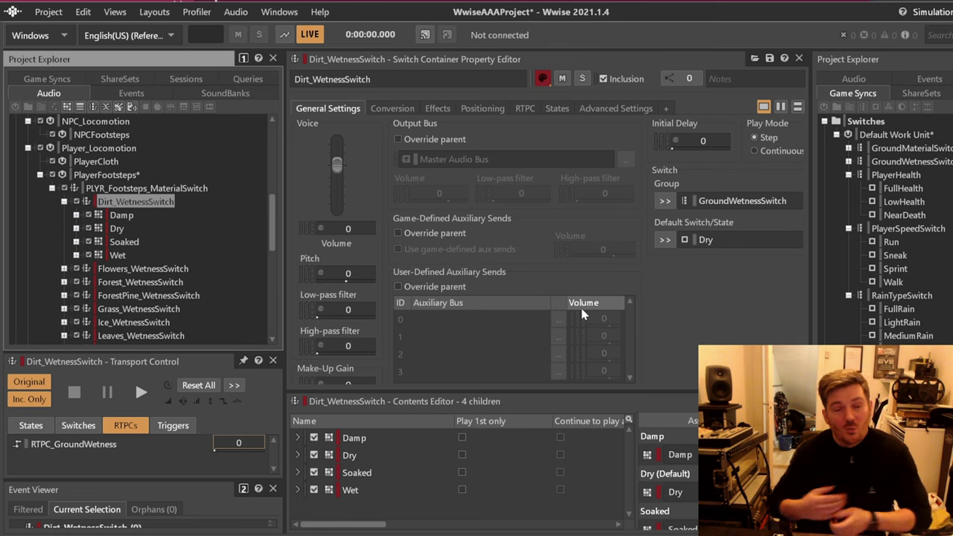
- Color Dirt_WetnessSwitch and its wetness containers green, and collapse the container in the hierarchy
{"action": "double_click", "coordinate": [144, 203]}
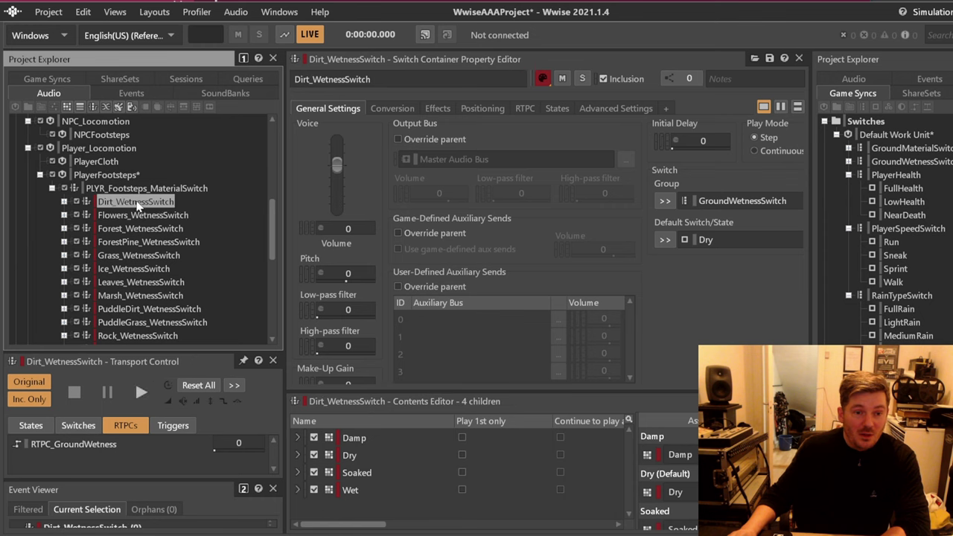
{"action": "double_click", "coordinate": [138, 202]}
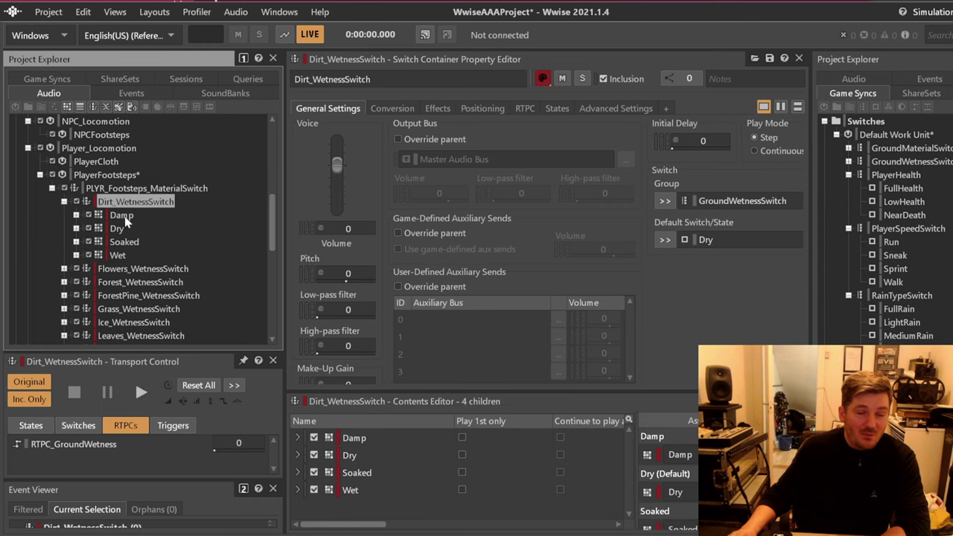
{"action": "left_click", "coordinate": [541, 78]}
{"action": "left_click", "coordinate": [650, 81]}
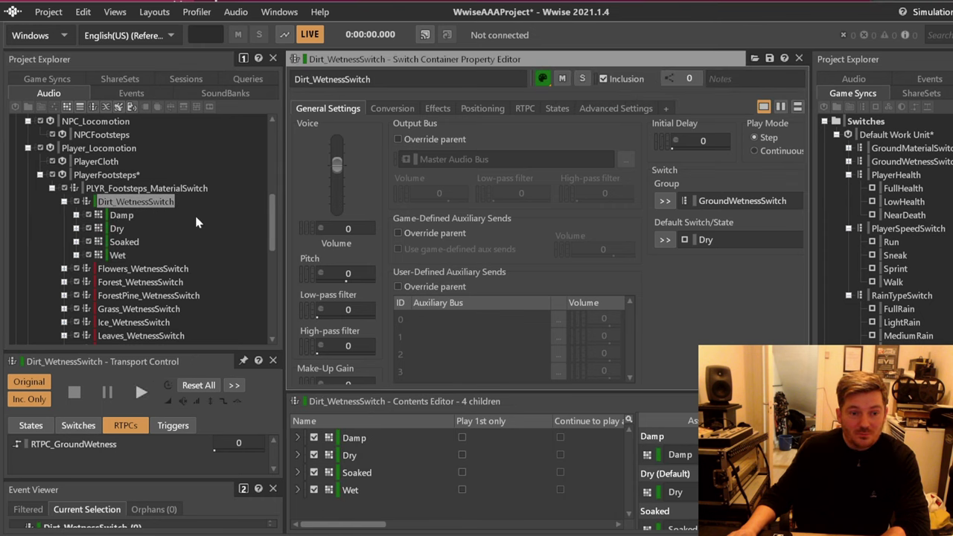
{"action": "double_click", "coordinate": [165, 201]}
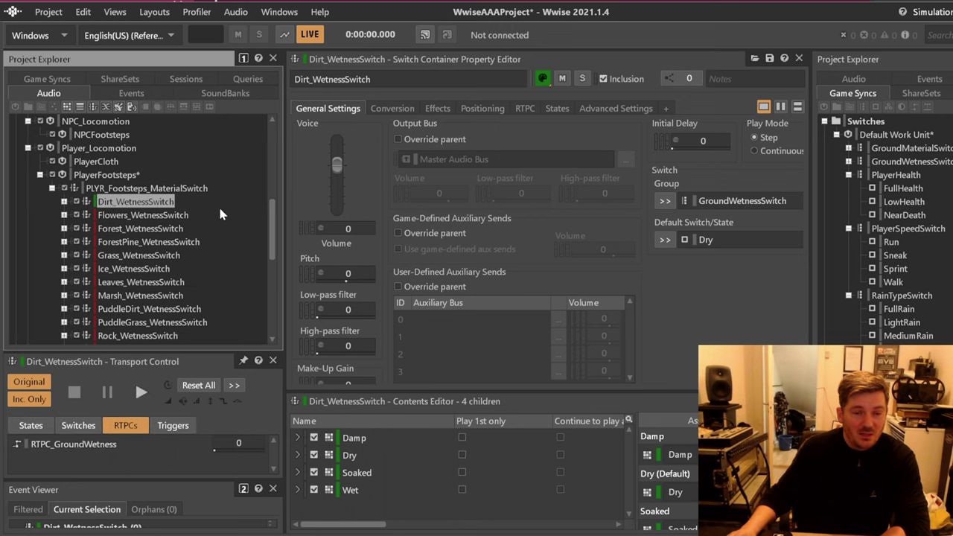
- Check the Flowers_WetnessSwitch container and bring the forest walk audio files onto Forest_WetnessSwitch for import
{"action": "mouse_move", "coordinate": [272, 210]}
{"action": "left_mouse_down"}
{"action": "mouse_move", "coordinate": [272, 273]}
{"action": "mouse_move", "coordinate": [281, 218]}
{"action": "left_mouse_up"}
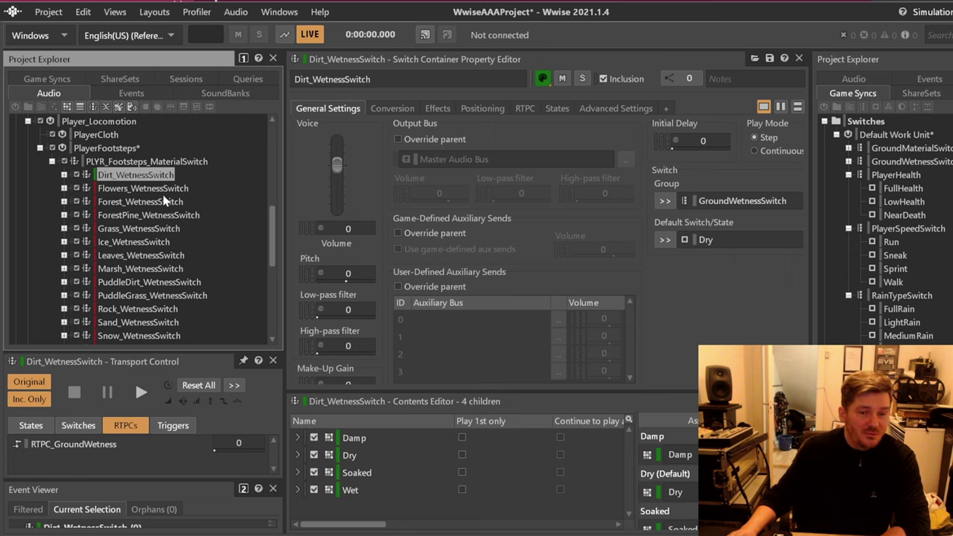
{"action": "double_click", "coordinate": [163, 190]}
{"action": "double_click", "coordinate": [189, 187]}
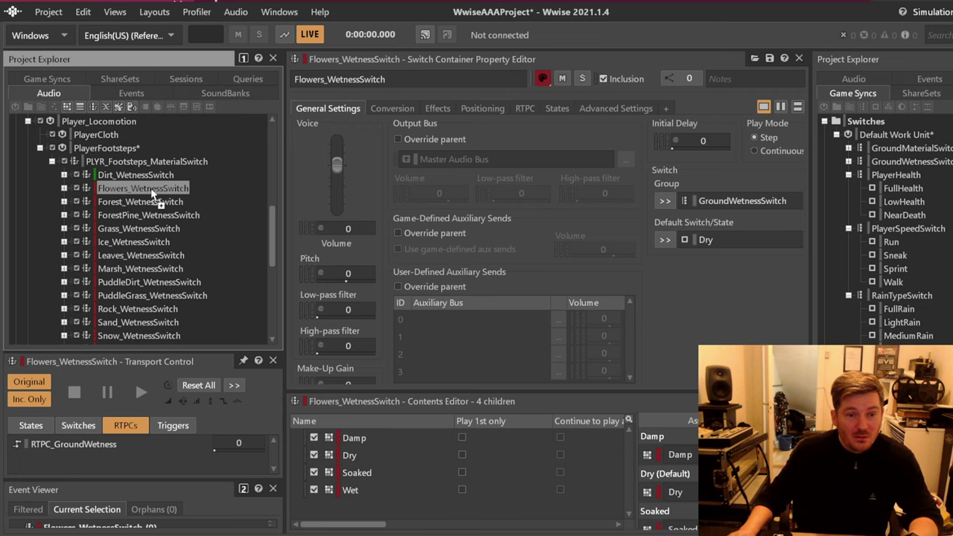
{"action": "left_click_drag", "start_coordinate": [145, 208], "coordinate": [142, 206]}
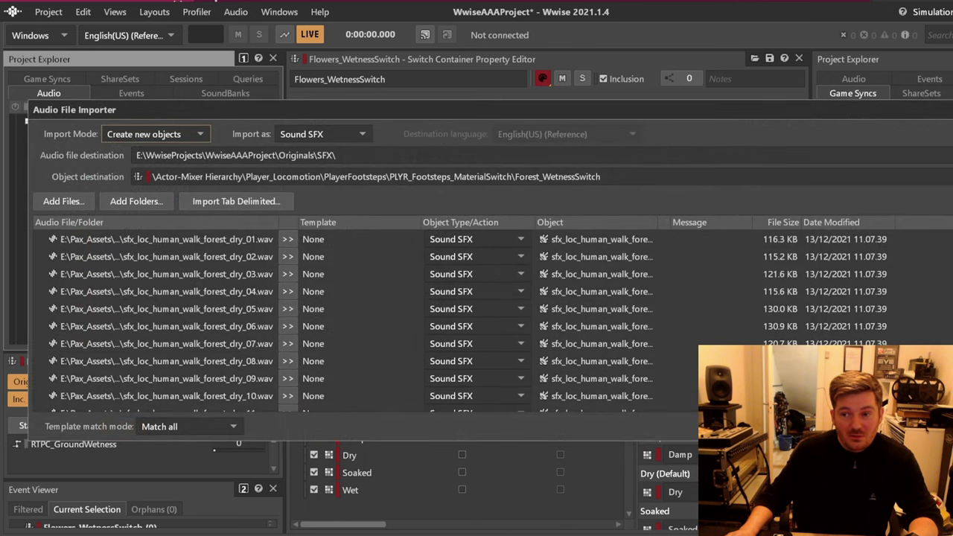
- Create a Forest folder inside Originals\SFX\Locomotion, select it for the import, and import the forest footstep sounds
{"action": "left_click", "coordinate": [136, 201]}
{"action": "double_click", "coordinate": [341, 221]}
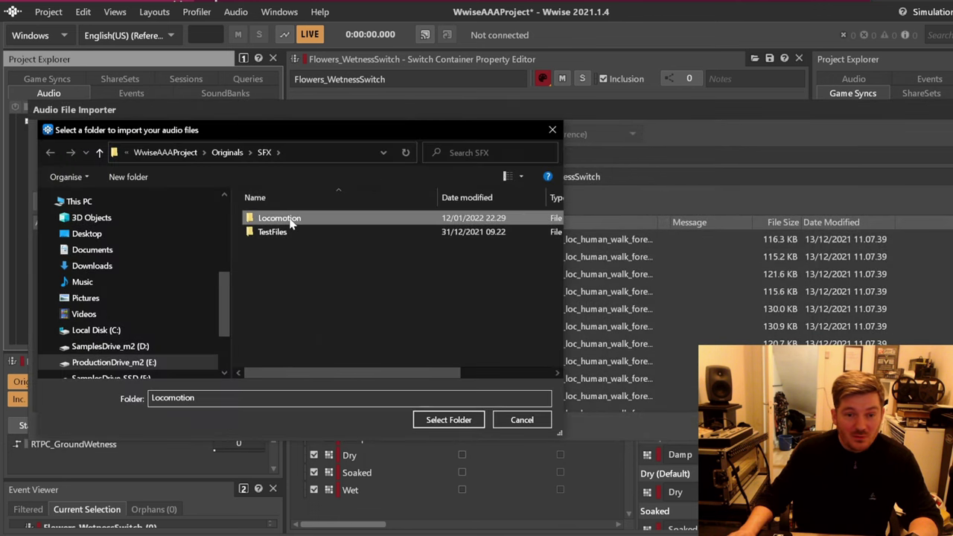
{"action": "right_click", "coordinate": [274, 262]}
{"action": "mouse_move", "coordinate": [343, 458]}
{"action": "left_click", "coordinate": [470, 248]}
{"action": "type", "text": "F"}
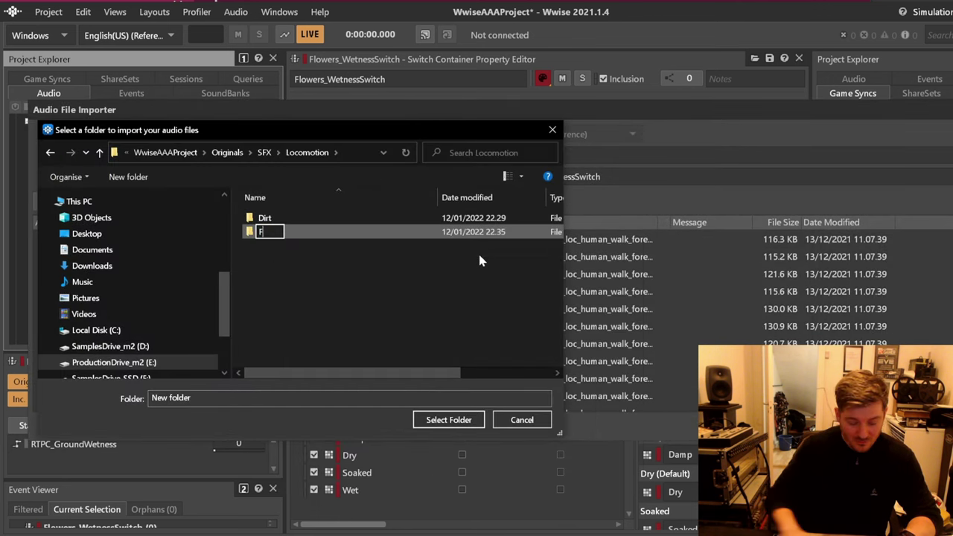
{"action": "type", "text": "orest"}
{"action": "key", "text": "Return"}
{"action": "key", "text": "Return"}
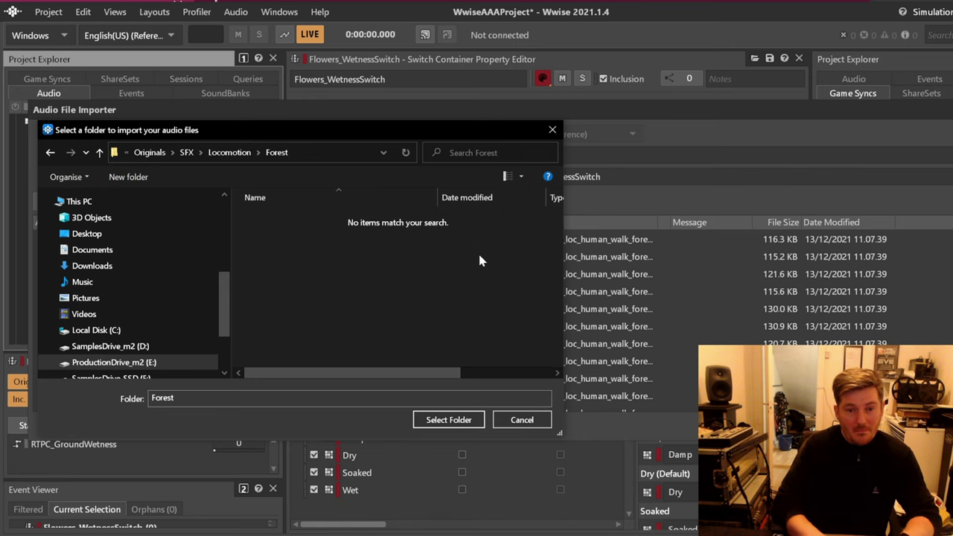
{"action": "left_click", "coordinate": [447, 422]}
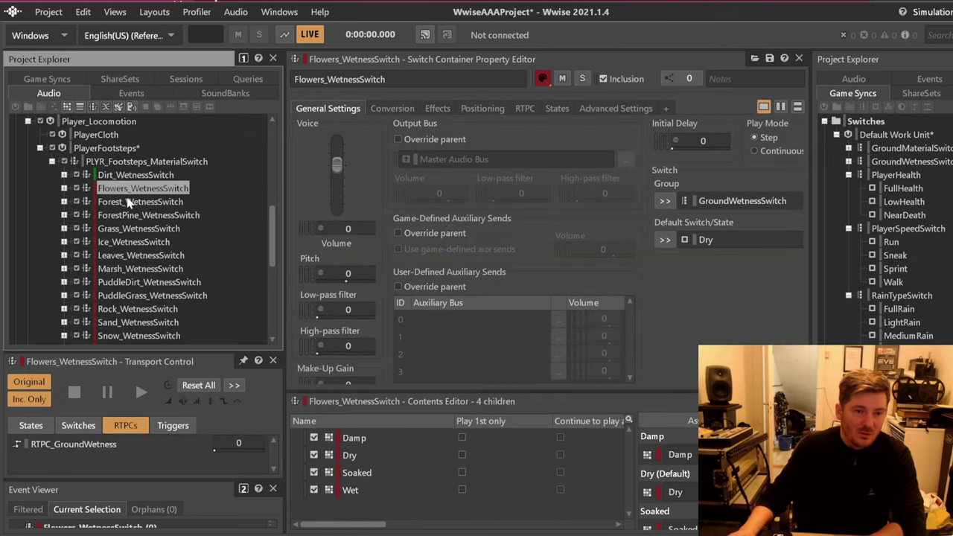
- Move the sfx_loc_human_walk_forest_dry_01 to _19 sounds into the Dry container of Forest_WetnessSwitch
{"action": "double_click", "coordinate": [130, 199]}
{"action": "left_click", "coordinate": [173, 188]}
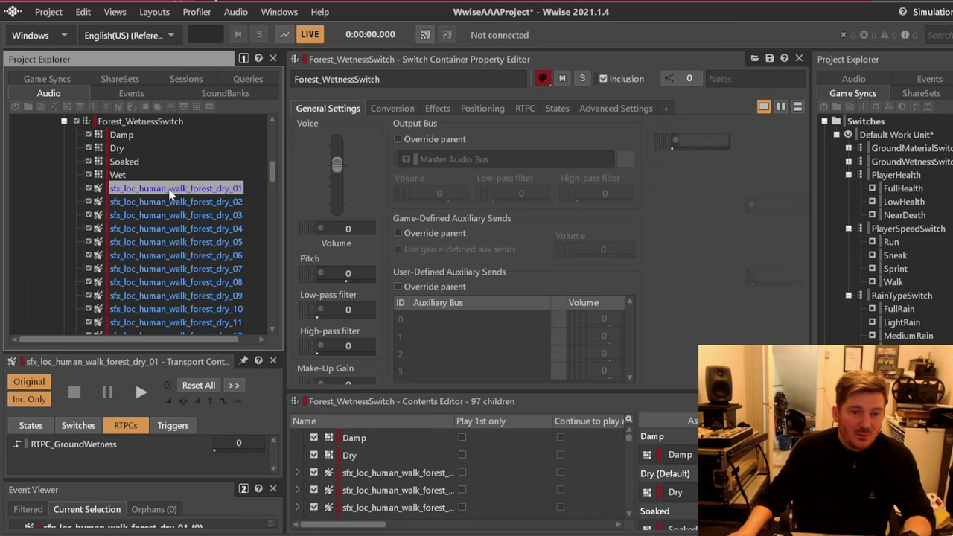
{"action": "scroll", "coordinate": [195, 238], "scroll_direction": "down", "scroll_amount": 4}
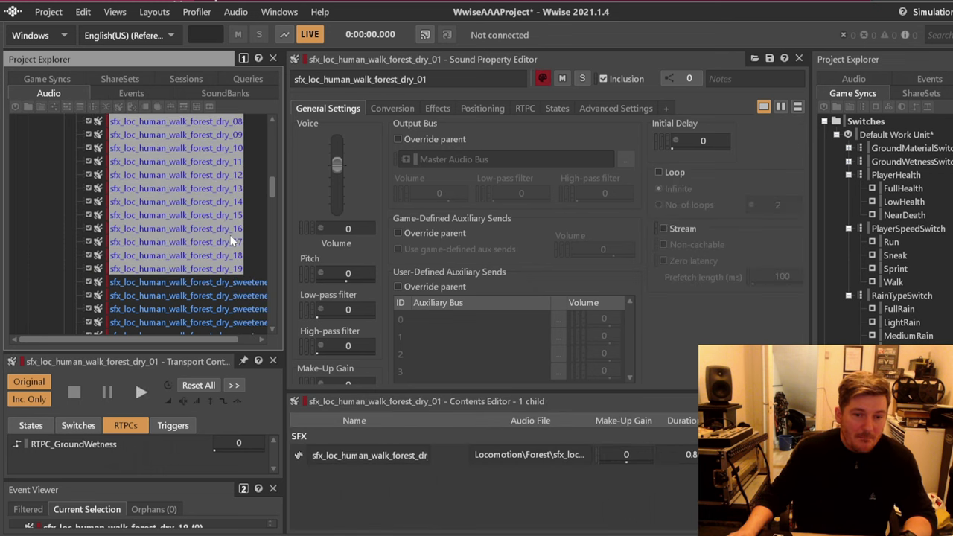
{"action": "scroll", "coordinate": [232, 230], "scroll_direction": "up", "scroll_amount": 10}
{"action": "scroll", "coordinate": [179, 192], "scroll_direction": "down", "scroll_amount": 5}
{"action": "scroll", "coordinate": [187, 186], "scroll_direction": "up", "scroll_amount": 2}
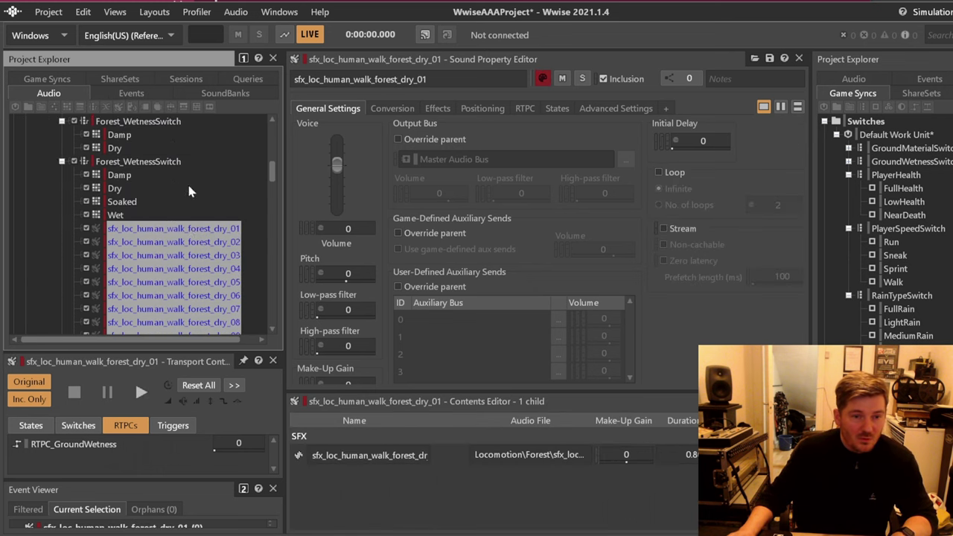
{"action": "left_click", "coordinate": [119, 230]}
{"action": "key", "text": "ctrl+v"}
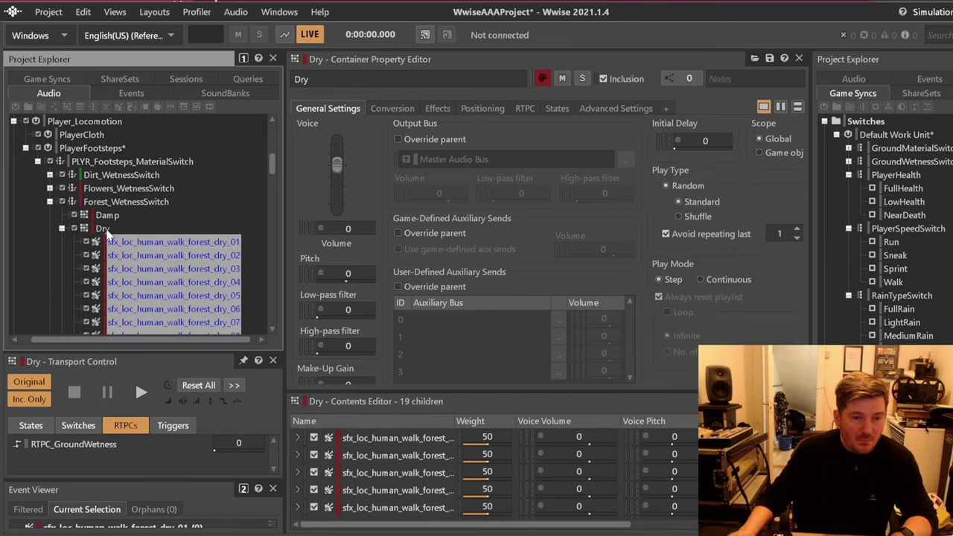
{"action": "left_click", "coordinate": [108, 230]}
{"action": "key", "text": "space"}
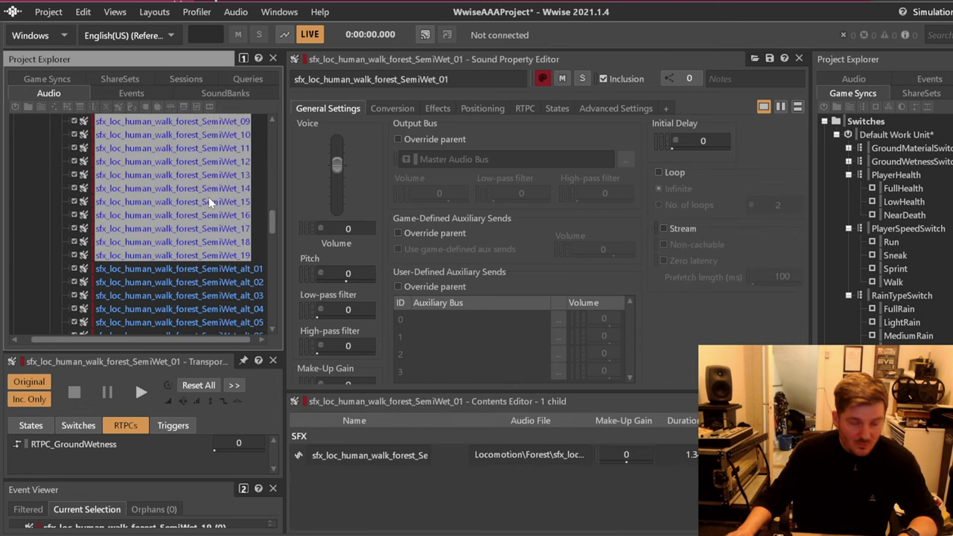
- Move the sfx_loc_human_walk_forest_SemiWet_01 to _19 sounds into the forest Damp container and collapse it
{"action": "scroll", "coordinate": [187, 224], "scroll_direction": "up", "scroll_amount": 7}
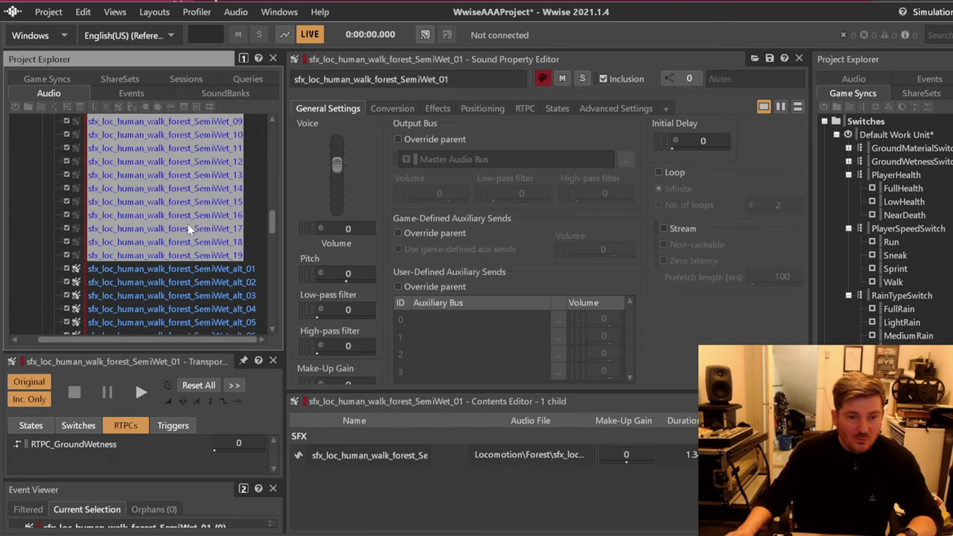
{"action": "scroll", "coordinate": [192, 216], "scroll_direction": "up", "scroll_amount": 5}
{"action": "scroll", "coordinate": [179, 216], "scroll_direction": "down", "scroll_amount": 2}
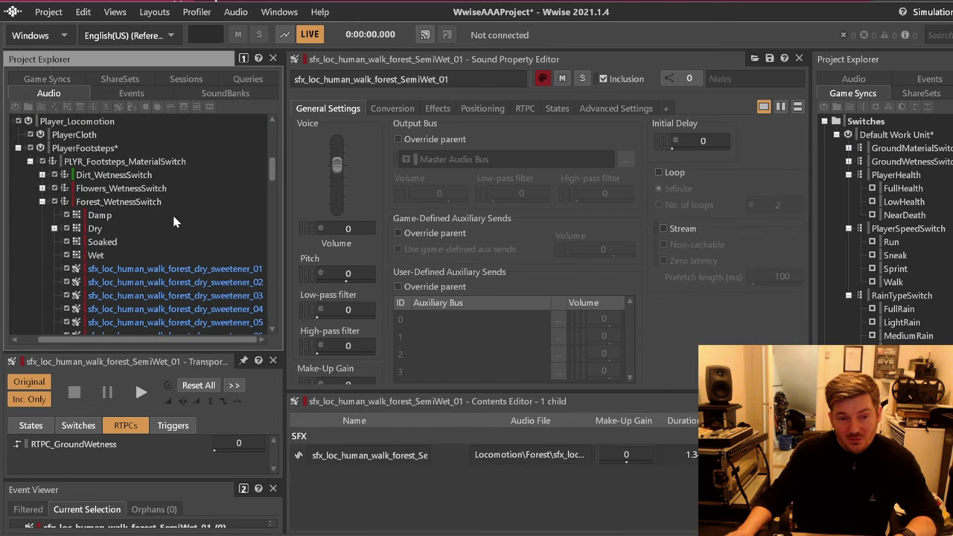
{"action": "double_click", "coordinate": [99, 215]}
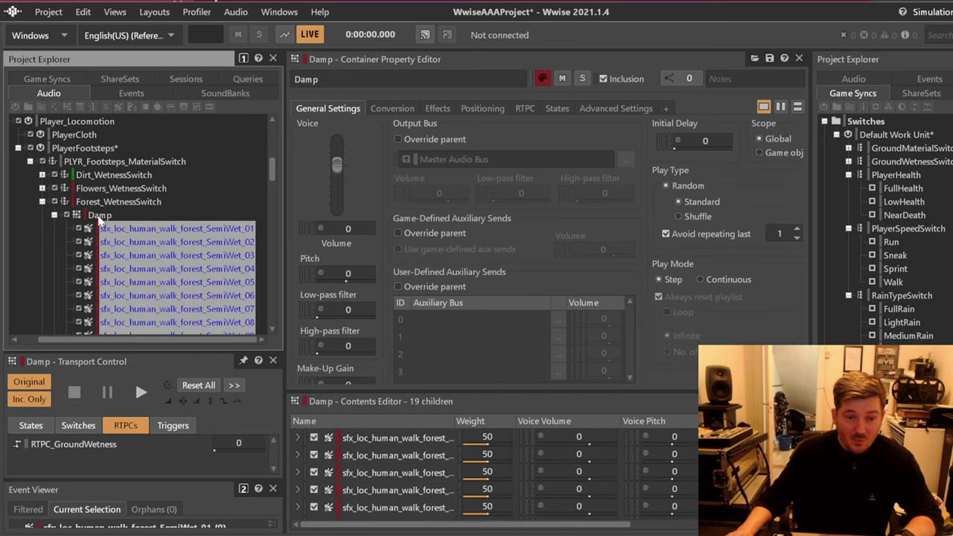
{"action": "left_click", "coordinate": [54, 216]}
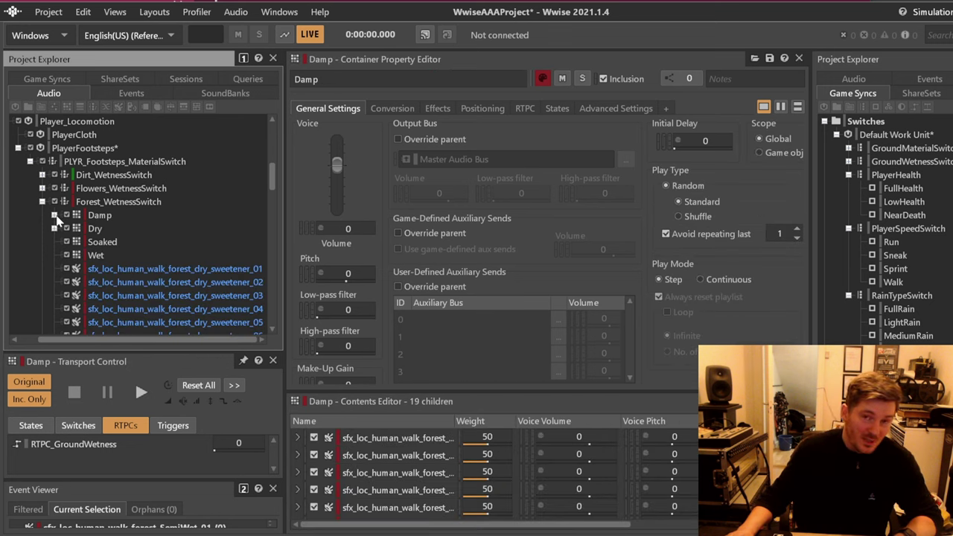
- Audition the forest Damp, Dry, Soaked and Wet containers to compare their wetness levels
{"action": "left_click", "coordinate": [99, 215]}
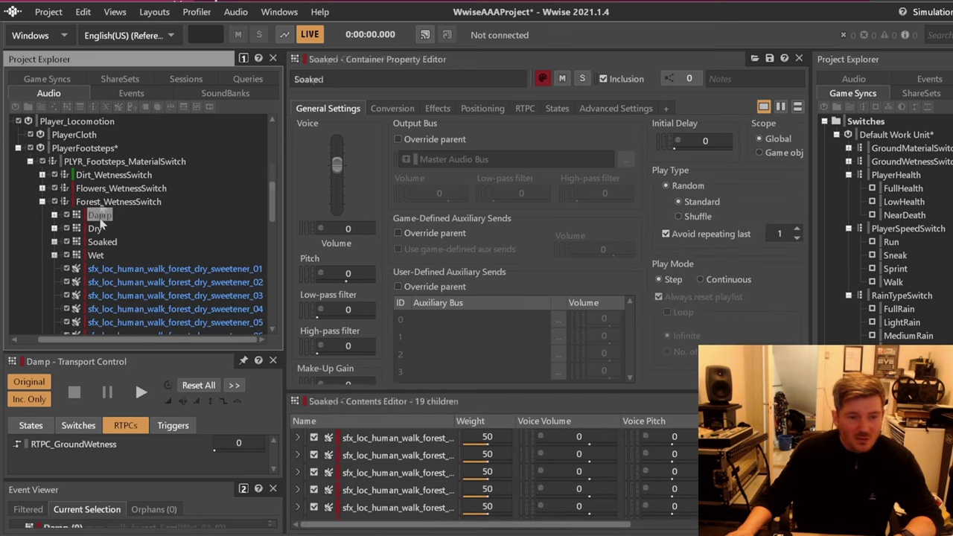
{"action": "left_click", "coordinate": [104, 229]}
{"action": "left_click", "coordinate": [102, 243]}
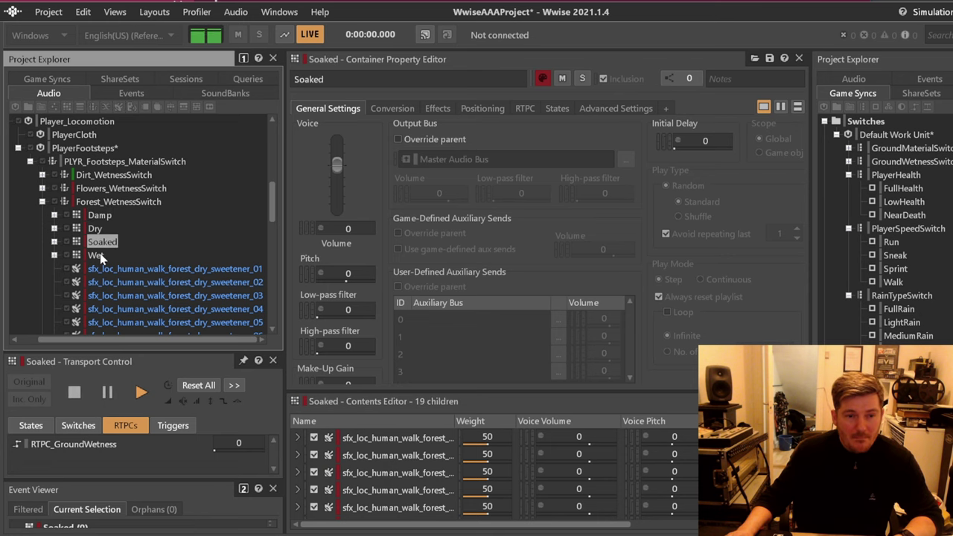
{"action": "left_click", "coordinate": [144, 215]}
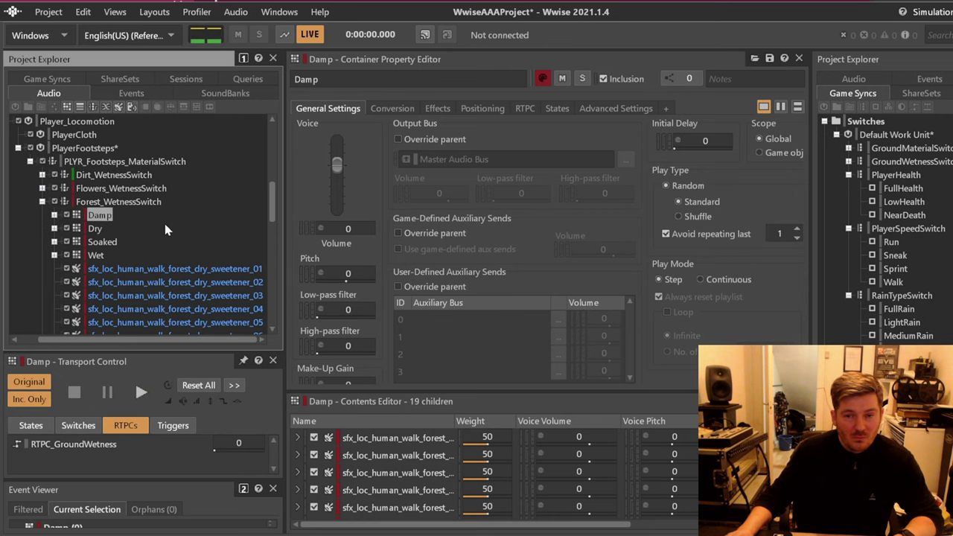
{"action": "left_click", "coordinate": [109, 244]}
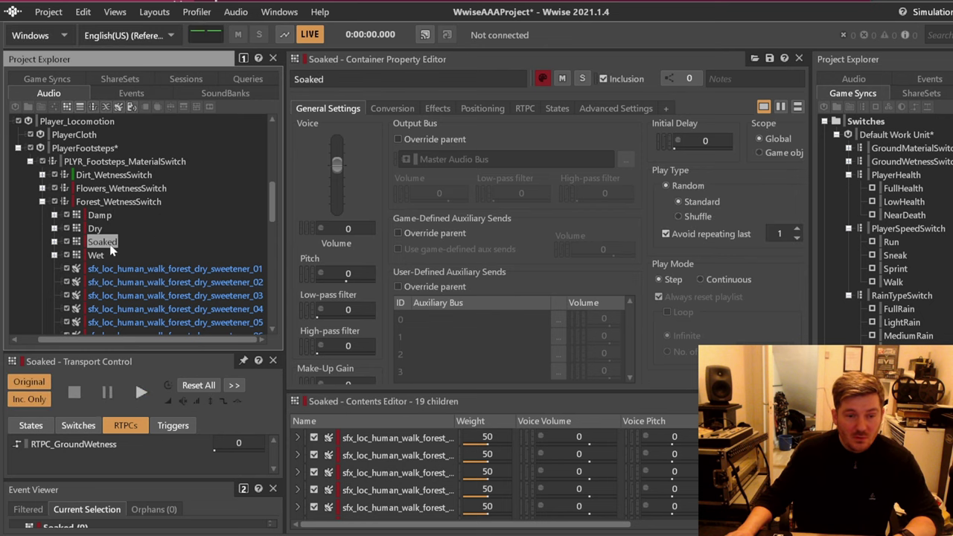
{"action": "left_click", "coordinate": [76, 255]}
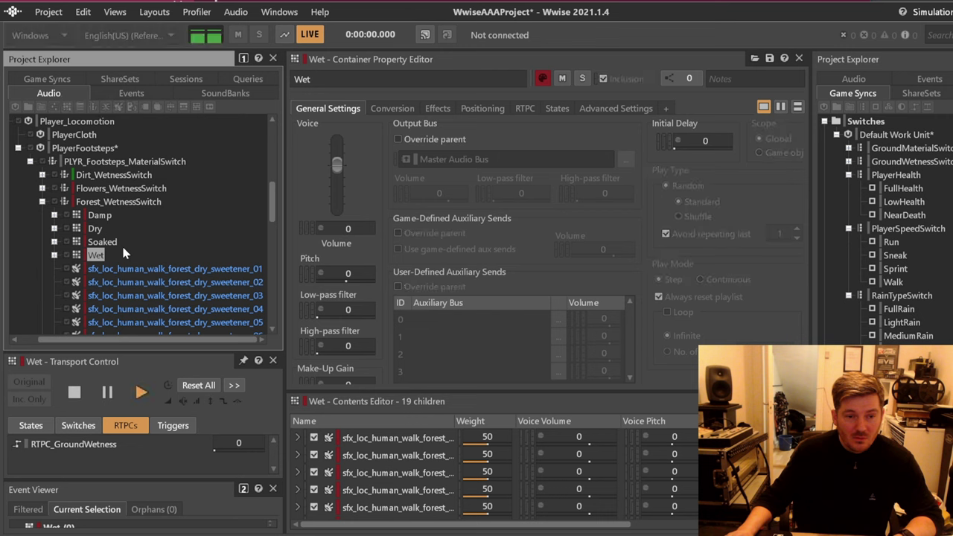
{"action": "left_click", "coordinate": [121, 243]}
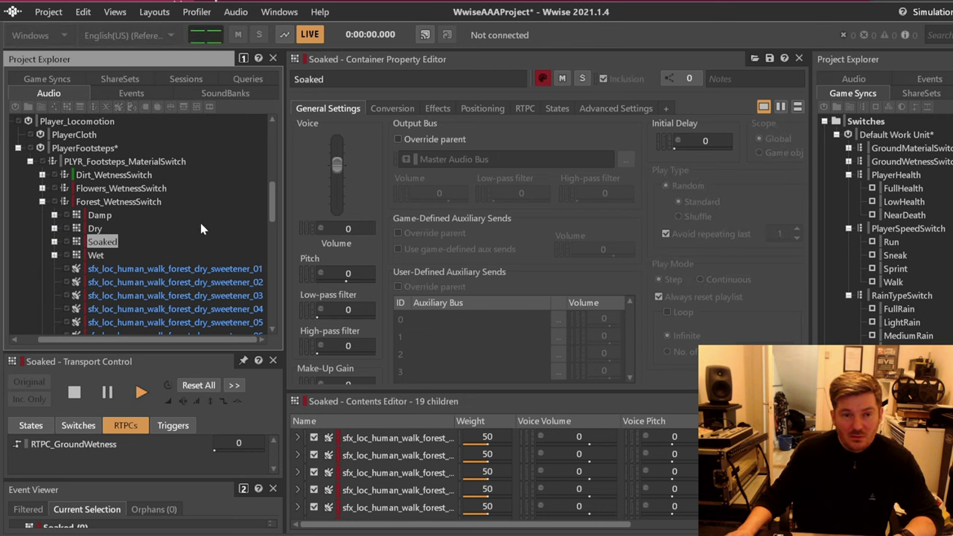
- Audition several of the remaining forest dry sweetener sounds, including numbers 11, 16 and 17
{"action": "left_click", "coordinate": [195, 268]}
{"action": "scroll", "coordinate": [209, 246], "scroll_direction": "down", "scroll_amount": 3}
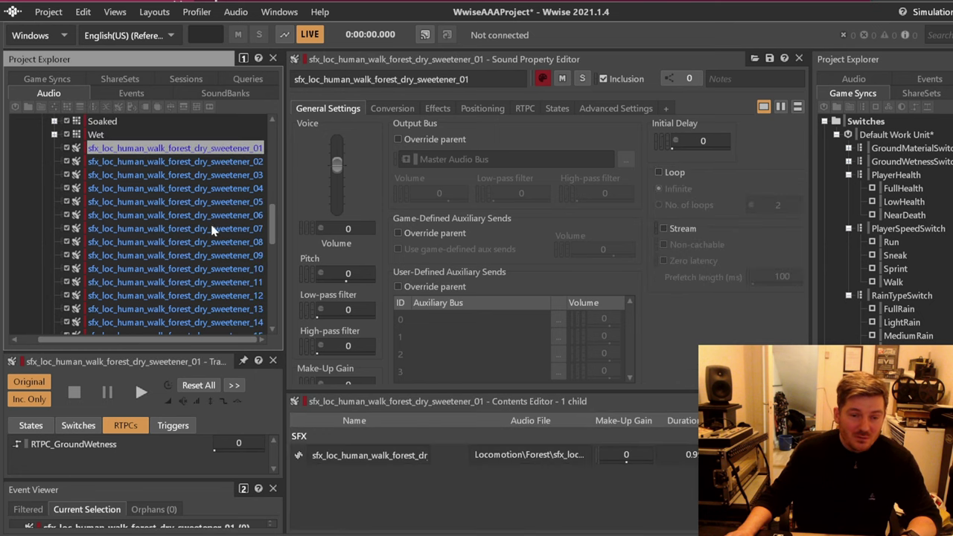
{"action": "scroll", "coordinate": [184, 220], "scroll_direction": "down", "scroll_amount": 2}
{"action": "left_click", "coordinate": [183, 202]}
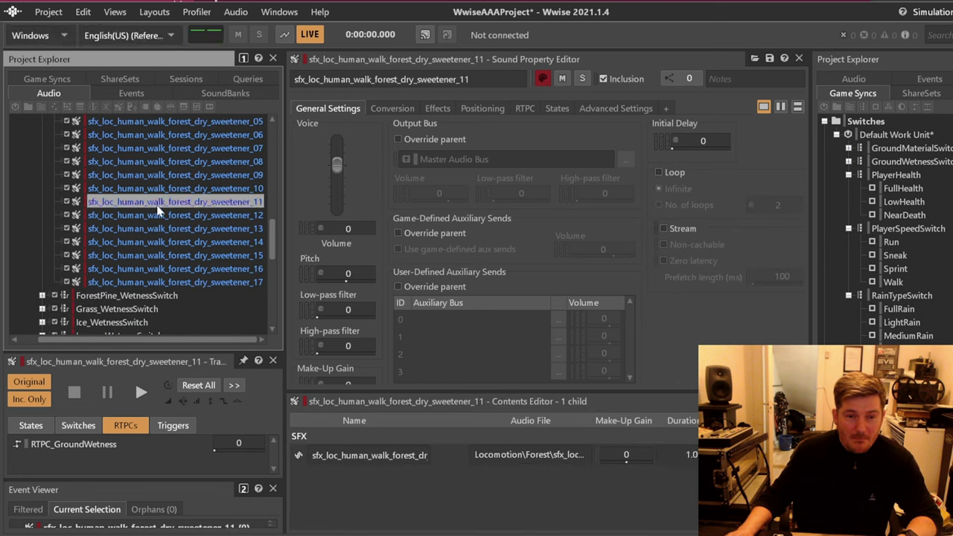
{"action": "left_click", "coordinate": [181, 269]}
{"action": "left_click", "coordinate": [185, 282]}
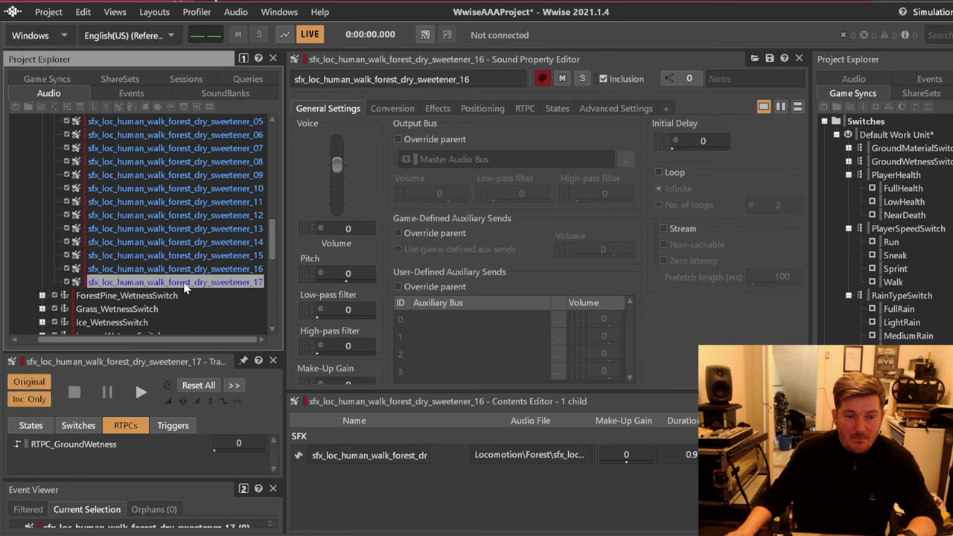
- Group the forest dry sweetener sounds 01 to 17 under a new random container named Dry_Sweetener
{"action": "left_click", "coordinate": [172, 190]}
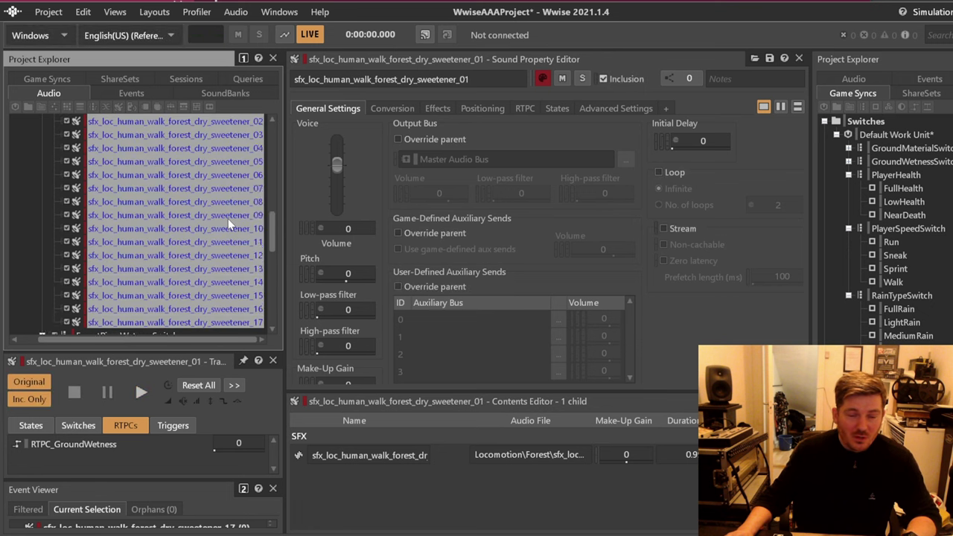
{"action": "scroll", "coordinate": [222, 229], "scroll_direction": "up", "scroll_amount": 3}
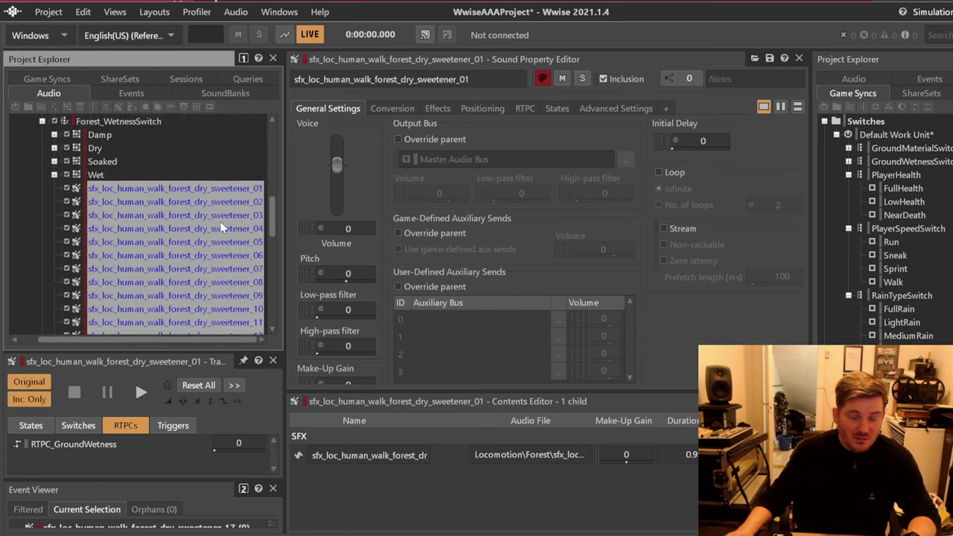
{"action": "key", "text": "ctrl+shift+r"}
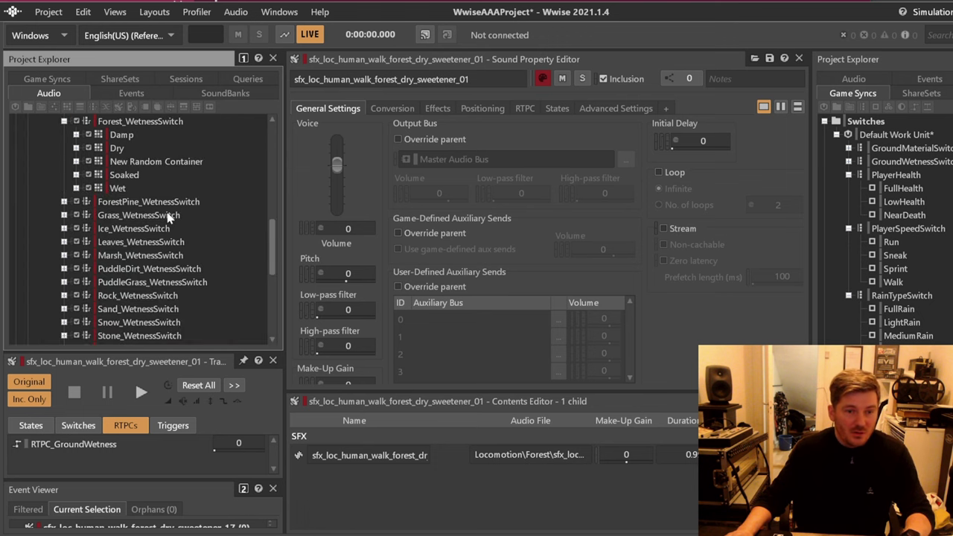
{"action": "left_click", "coordinate": [146, 162]}
{"action": "key", "text": "F2"}
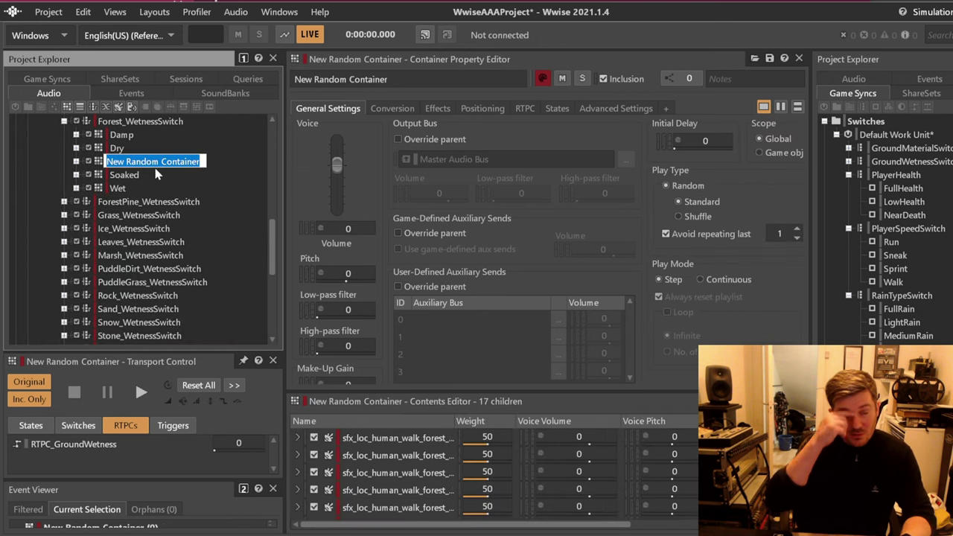
{"action": "type", "text": "Dry"}
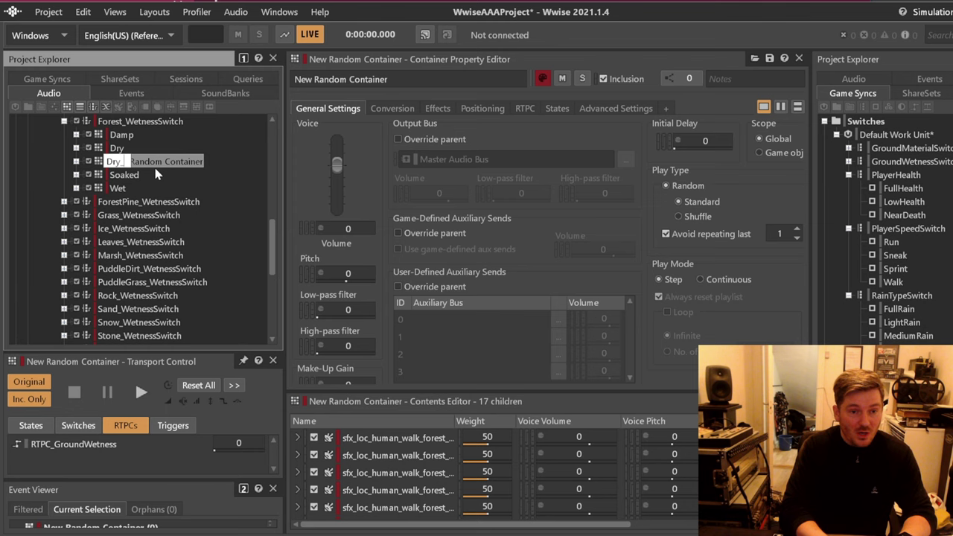
{"action": "type", "text": "_Sweetener"}
{"action": "key", "text": "Return"}
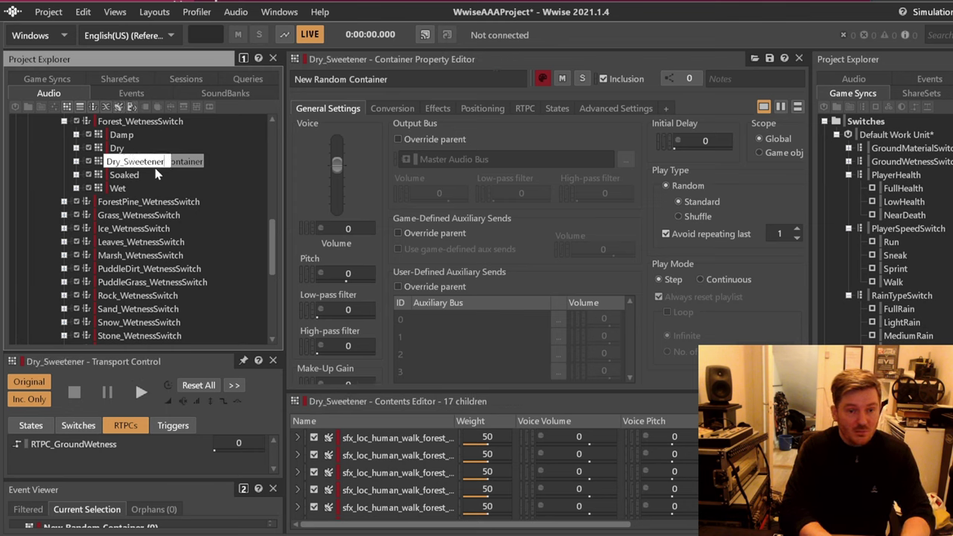
- Assign the Dry_Sweetener container to the Dry switch of Forest_WetnessSwitch
{"action": "left_click", "coordinate": [157, 122]}
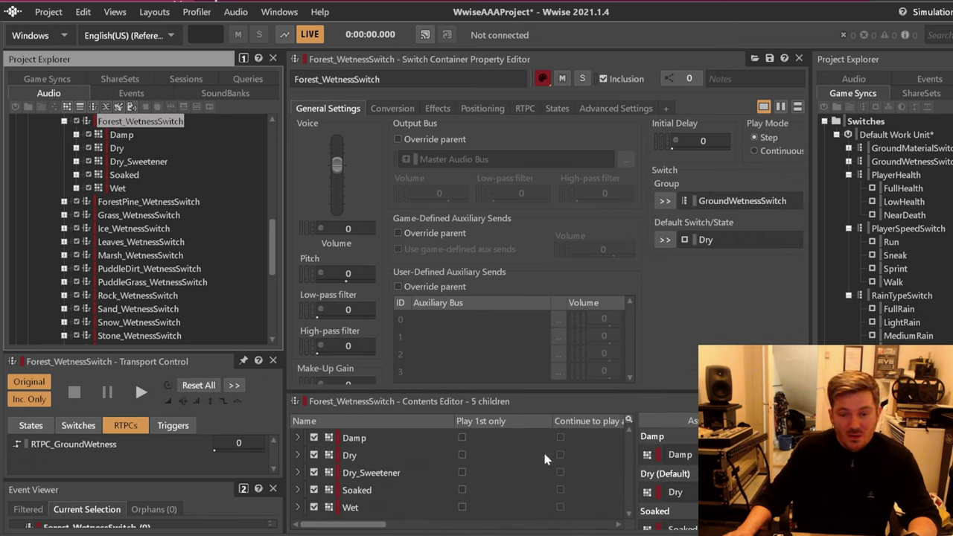
{"action": "left_click_drag", "start_coordinate": [367, 478], "coordinate": [621, 504]}
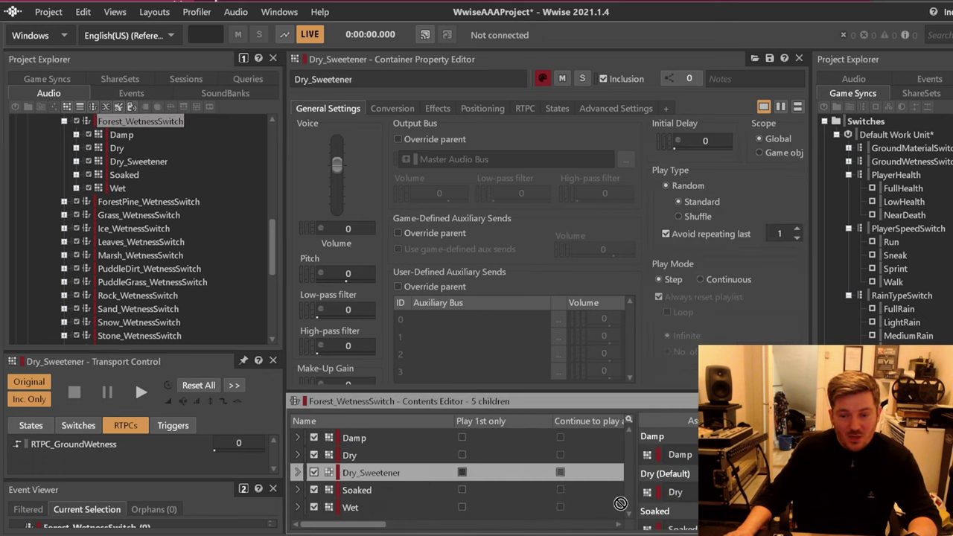
{"action": "left_click_drag", "start_coordinate": [682, 485], "coordinate": [682, 487]}
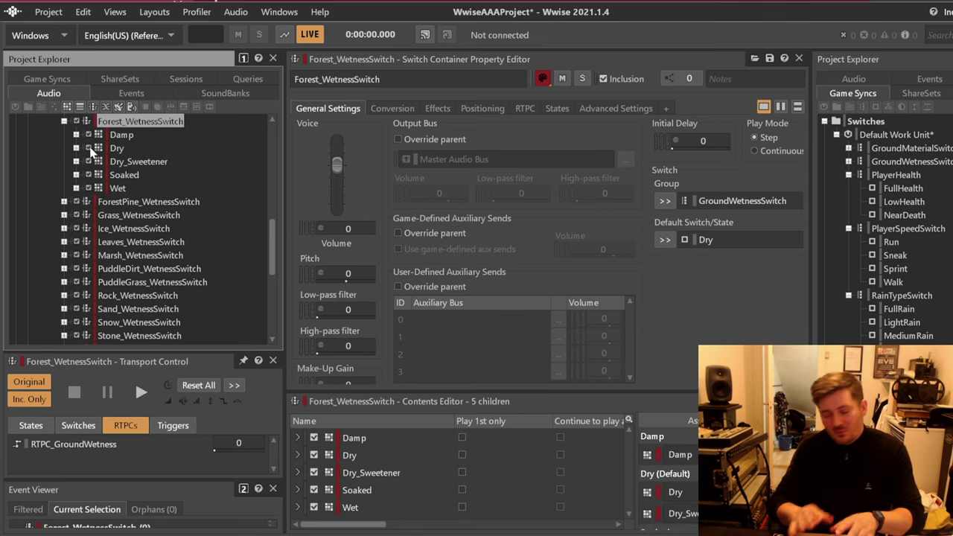
- Play Forest_WetnessSwitch while raising RTPC_GroundWetness to 1
{"action": "key", "text": "space"}
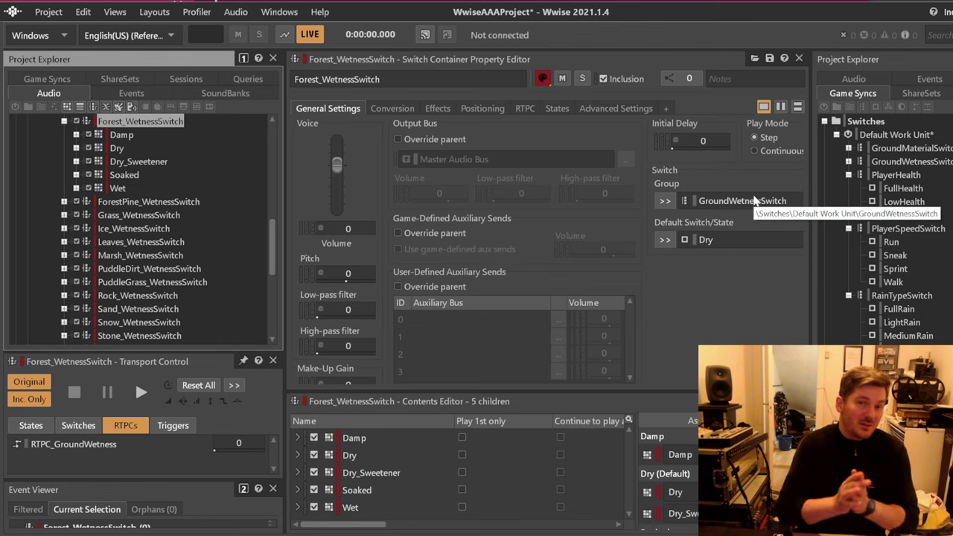
{"action": "key", "text": "space"}
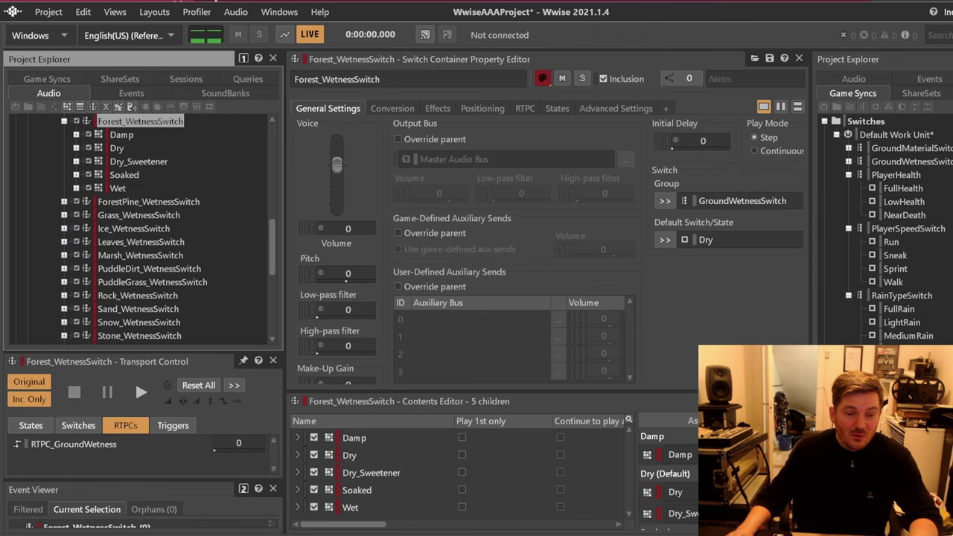
{"action": "left_click_drag", "start_coordinate": [237, 446], "coordinate": [298, 458]}
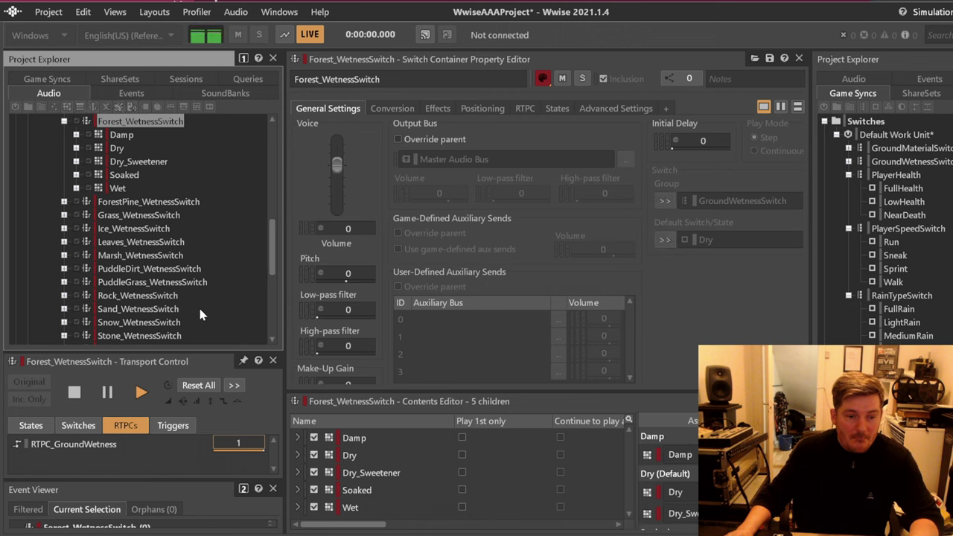
- Look through the GroundMaterialSwitch values available for playback and keep Dirt
{"action": "left_click", "coordinate": [79, 425]}
{"action": "left_click", "coordinate": [195, 441]}
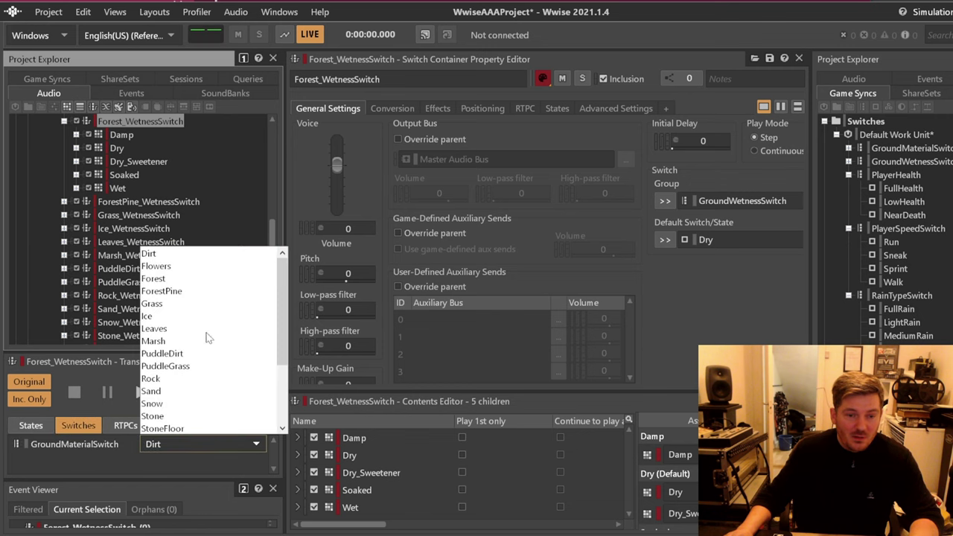
{"action": "left_click", "coordinate": [197, 252]}
- Inspect PLYR_Footsteps_MaterialSwitch and select the Play_PLYR_Footsteps event in the PlayerLocomotion work unit
{"action": "scroll", "coordinate": [197, 204], "scroll_direction": "up", "scroll_amount": 4}
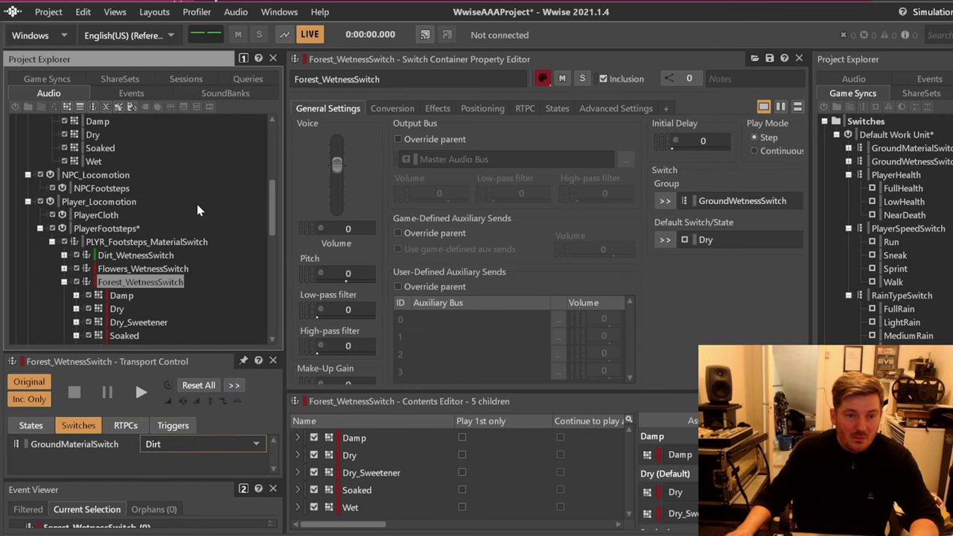
{"action": "left_click", "coordinate": [142, 242]}
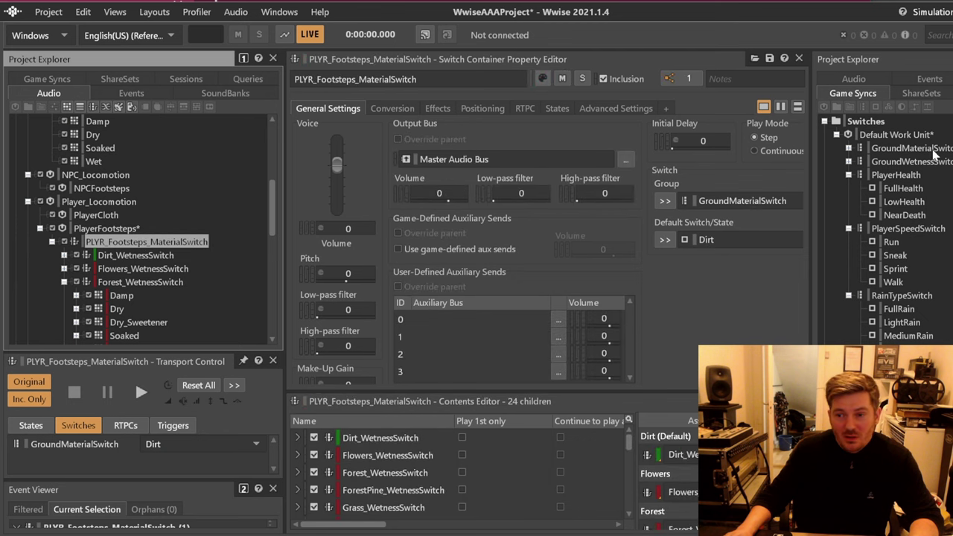
{"action": "left_click", "coordinate": [928, 79]}
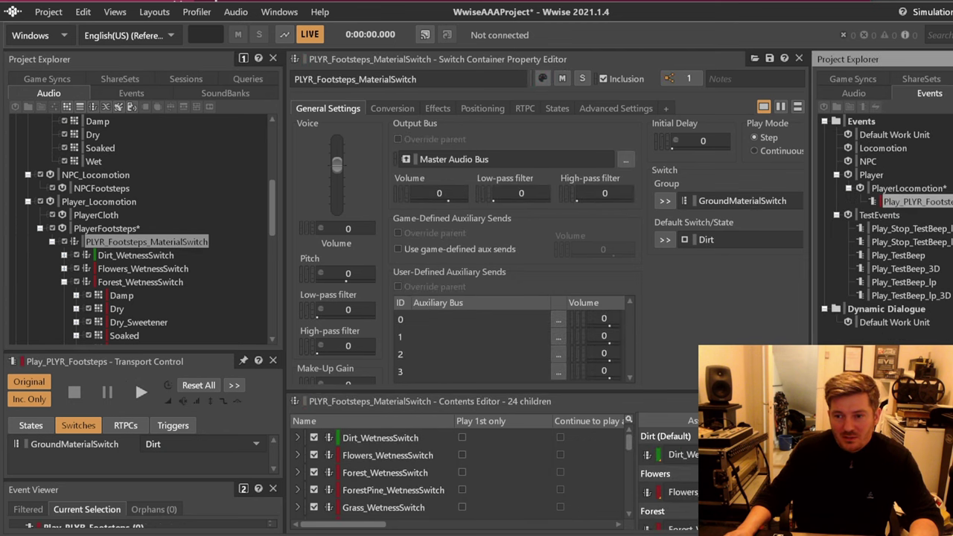
{"action": "left_click", "coordinate": [878, 243]}
{"action": "left_click", "coordinate": [906, 203]}
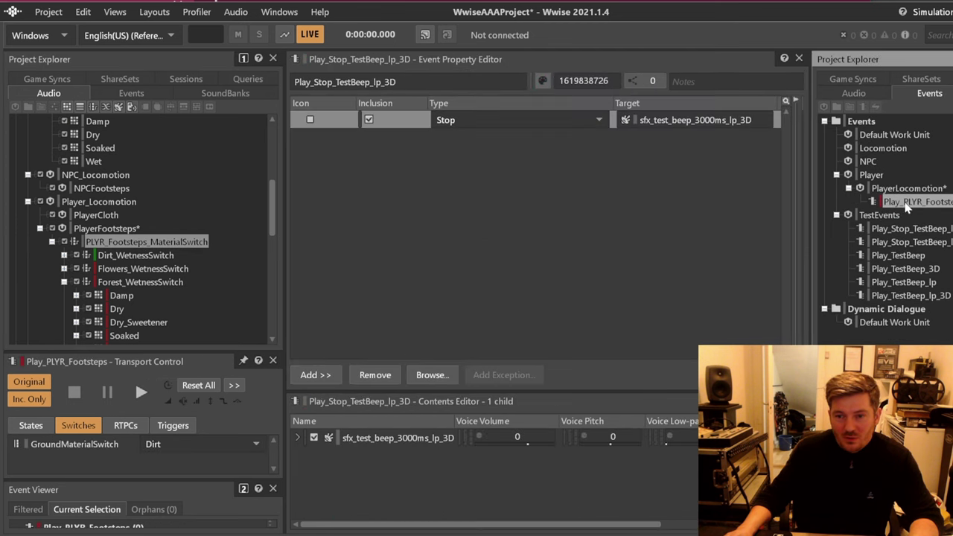
- Play the Play_PLYR_Footsteps event repeatedly with GroundMaterialSwitch on Dirt and RTPC_GroundWetness lowered to 0
{"action": "left_click", "coordinate": [189, 444]}
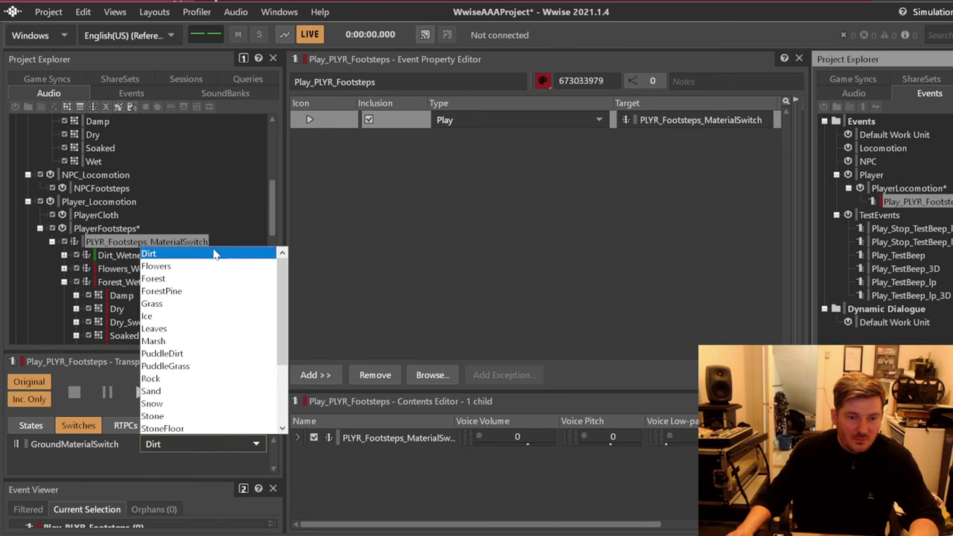
{"action": "left_click", "coordinate": [225, 279]}
{"action": "left_click", "coordinate": [126, 425]}
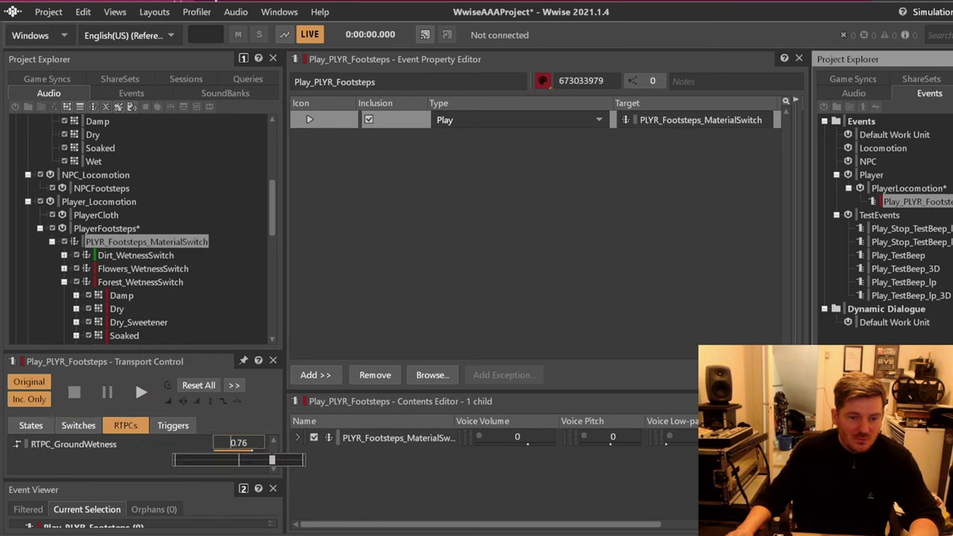
{"action": "left_click_drag", "start_coordinate": [271, 459], "coordinate": [174, 460]}
{"action": "key", "text": "space"}
{"action": "key", "text": "space"}
{"action": "key", "text": "space"}
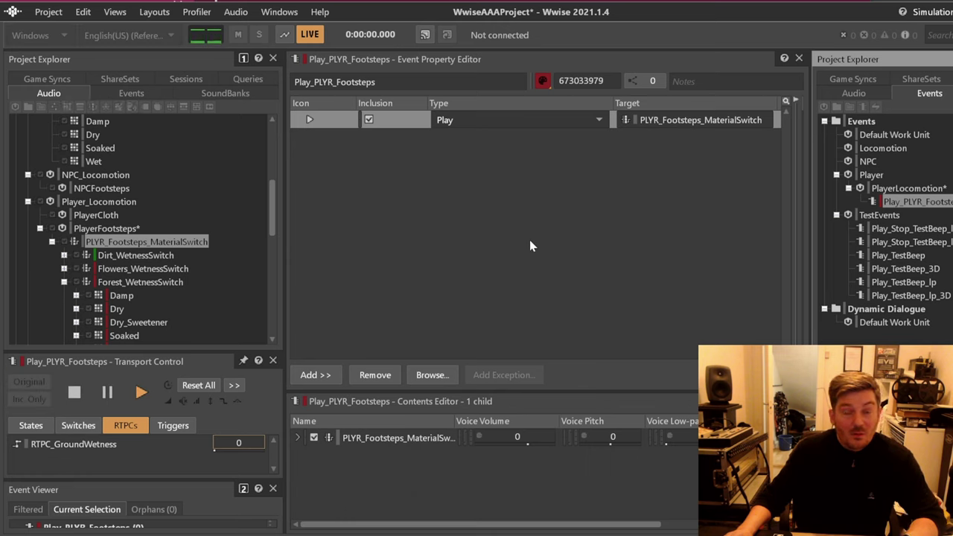
- Set GroundMaterialSwitch to Forest and play the Play_PLYR_Footsteps event
{"action": "left_click", "coordinate": [76, 426]}
{"action": "left_click", "coordinate": [228, 443]}
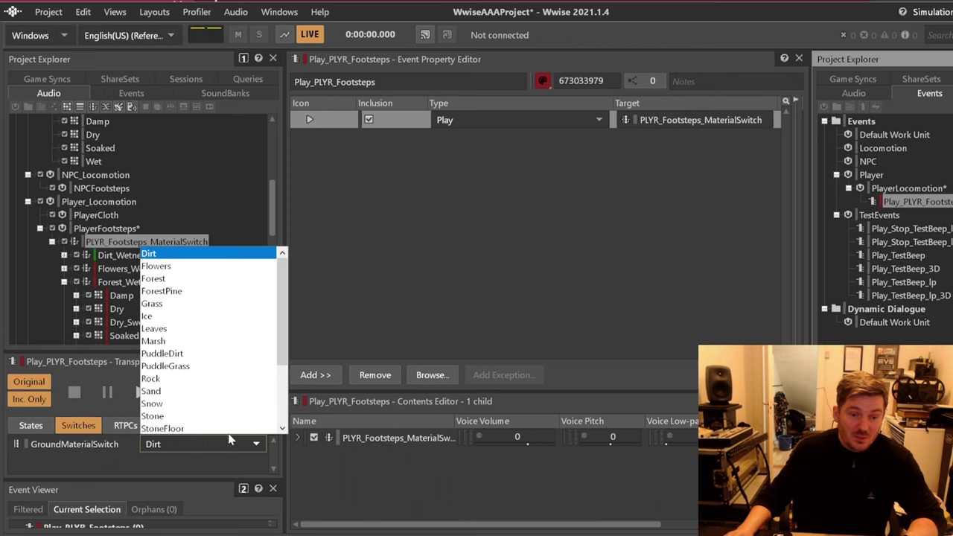
{"action": "left_click", "coordinate": [186, 279]}
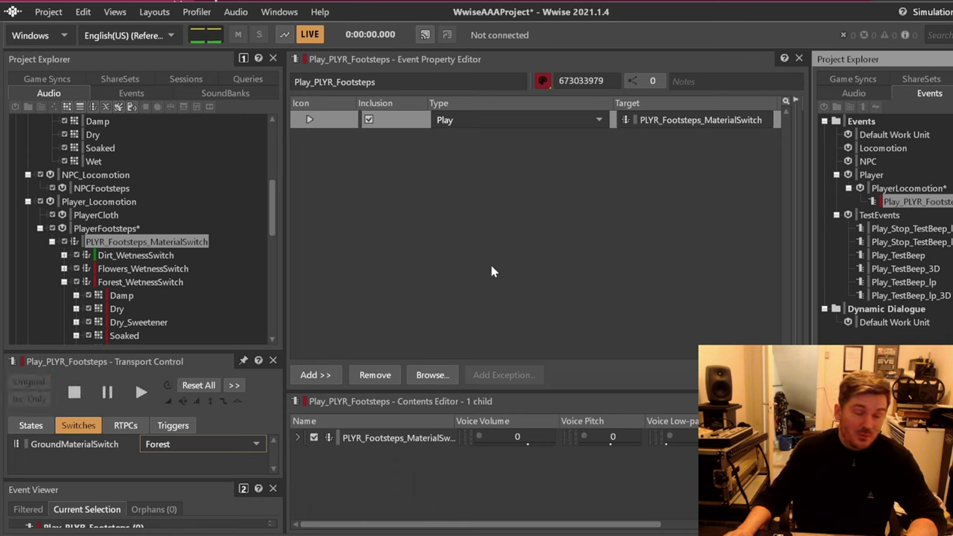
{"action": "key", "text": "space"}
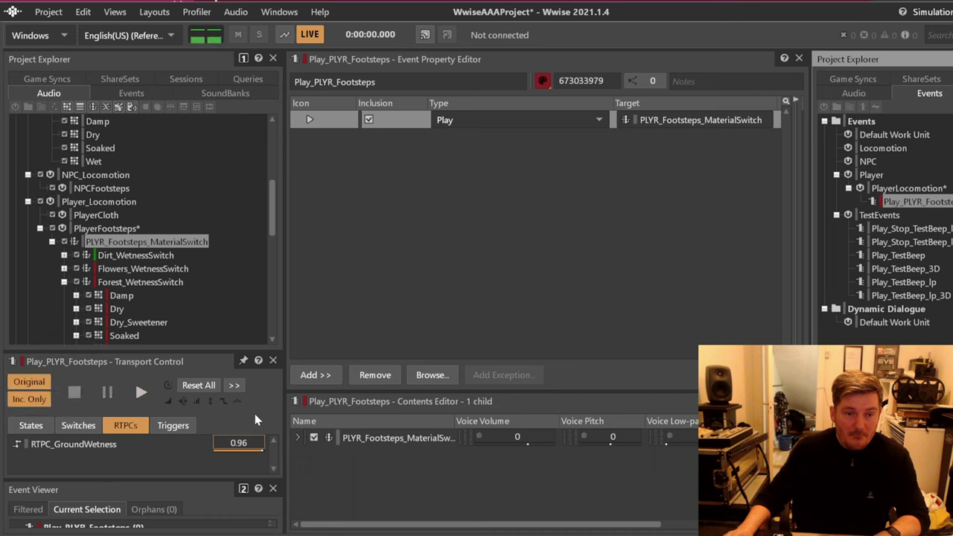
- Return GroundMaterialSwitch to Dirt and reset RTPC_GroundWetness to 0 for the Play_PLYR_Footsteps event
{"action": "left_click", "coordinate": [78, 425]}
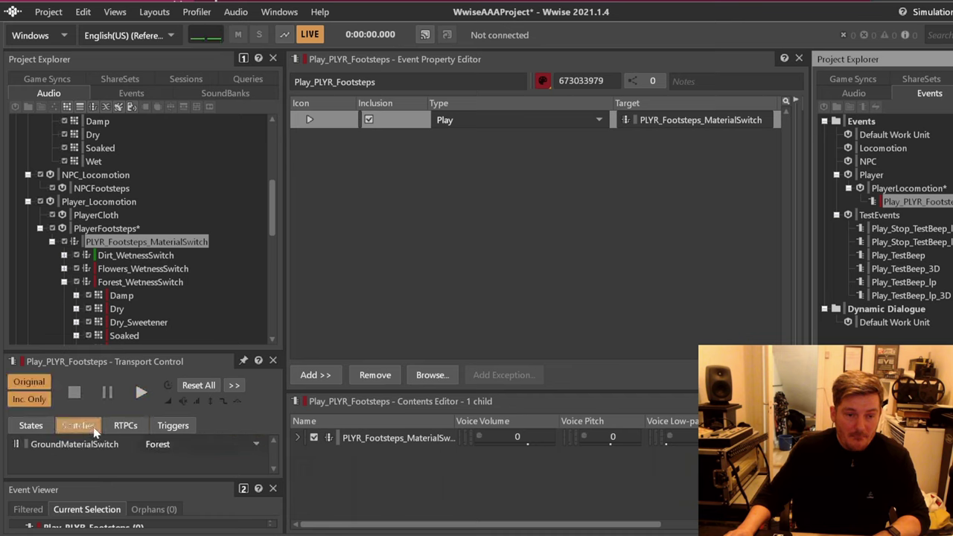
{"action": "left_click", "coordinate": [162, 444]}
{"action": "left_click", "coordinate": [206, 266]}
{"action": "left_click", "coordinate": [186, 445]}
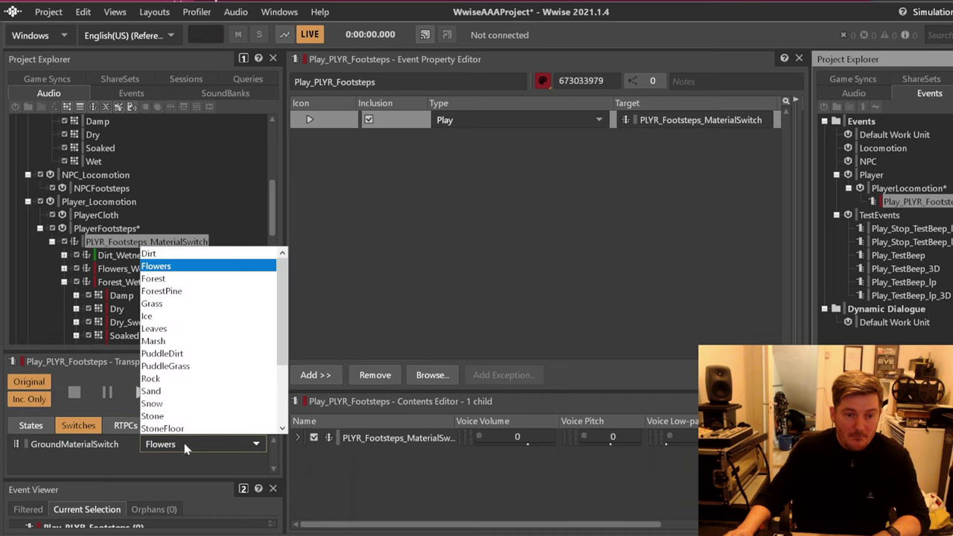
{"action": "left_click", "coordinate": [186, 255]}
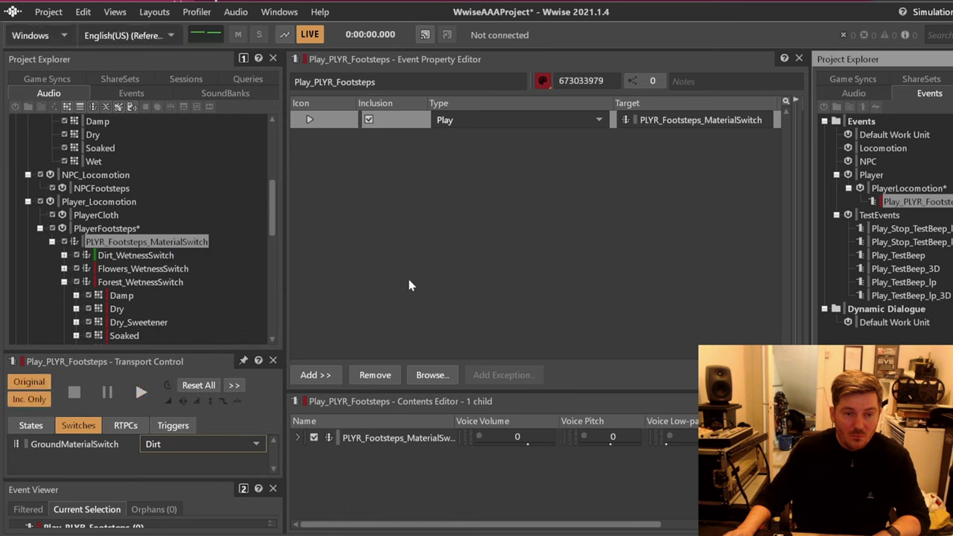
{"action": "left_click", "coordinate": [124, 425]}
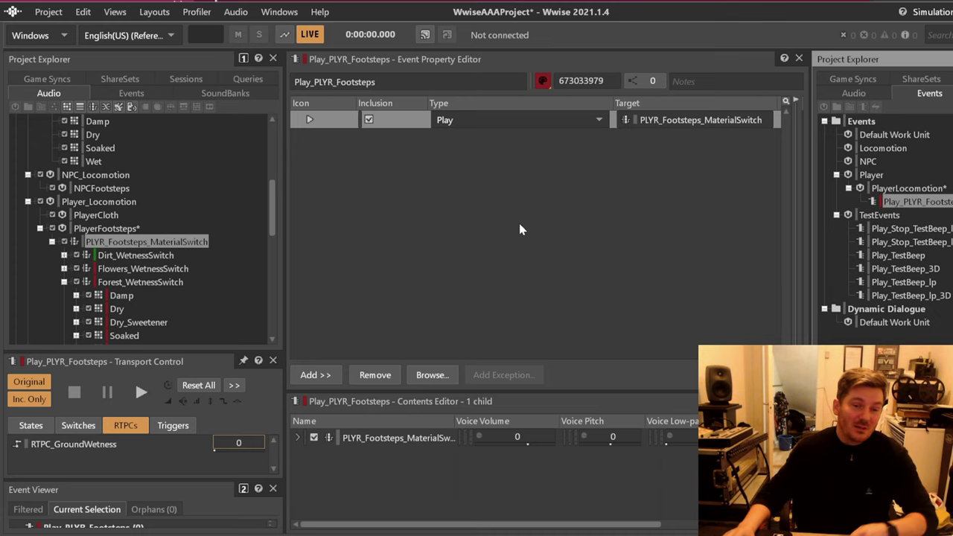
- Colour Forest_WetnessSwitch green and collapse it to review the other wetness switch containers under PLYR_Footsteps_MaterialSwitch
{"action": "left_click", "coordinate": [132, 283]}
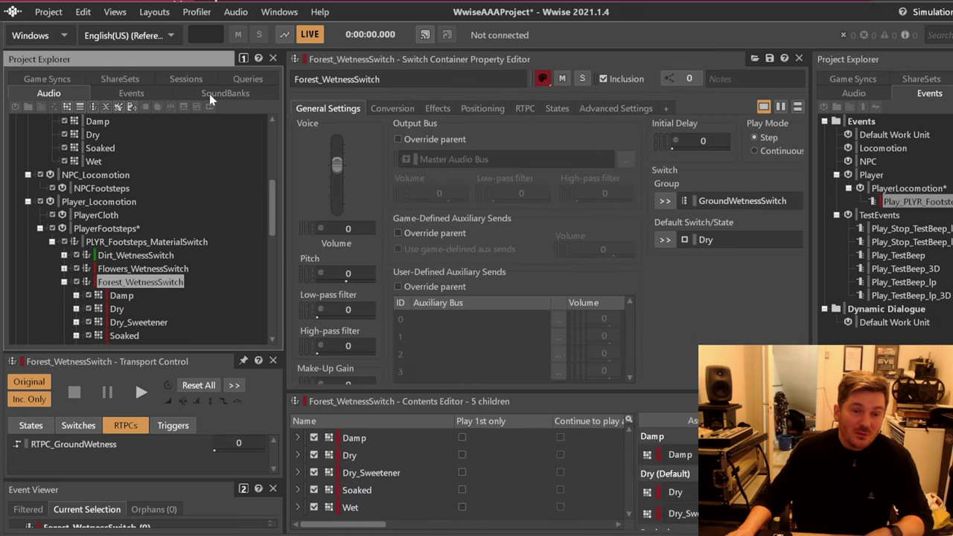
{"action": "left_click", "coordinate": [543, 79]}
{"action": "left_click", "coordinate": [650, 98]}
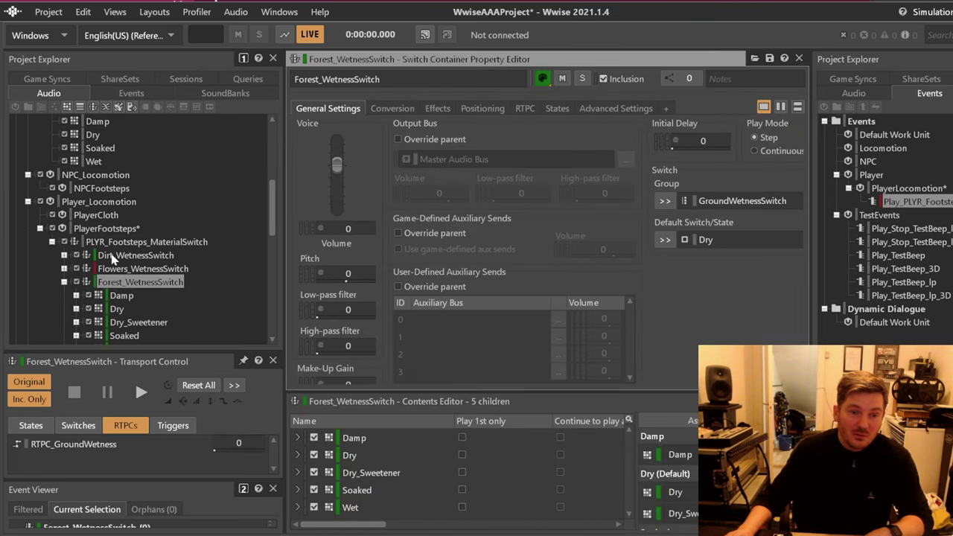
{"action": "left_click", "coordinate": [75, 283]}
{"action": "scroll", "coordinate": [190, 168], "scroll_direction": "down", "scroll_amount": 6}
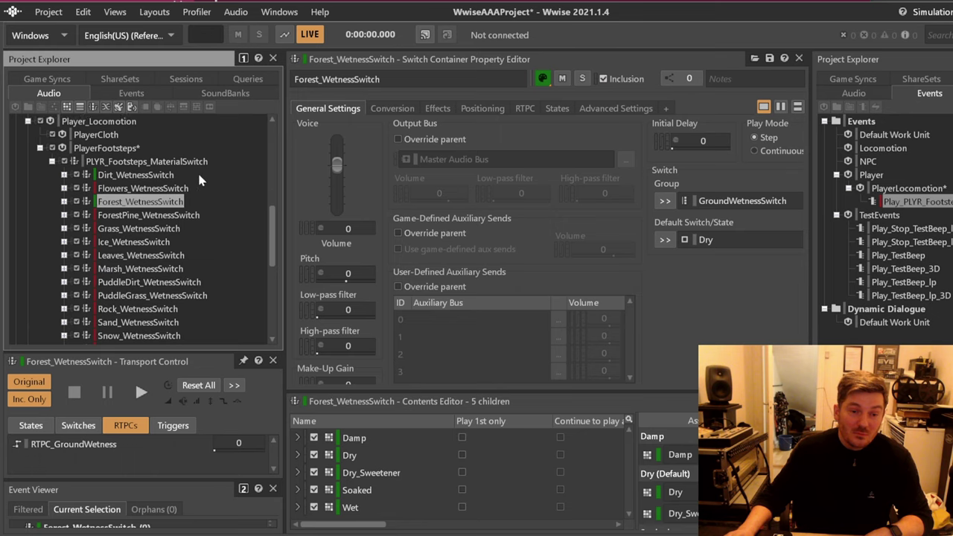
{"action": "scroll", "coordinate": [190, 209], "scroll_direction": "up", "scroll_amount": 4}
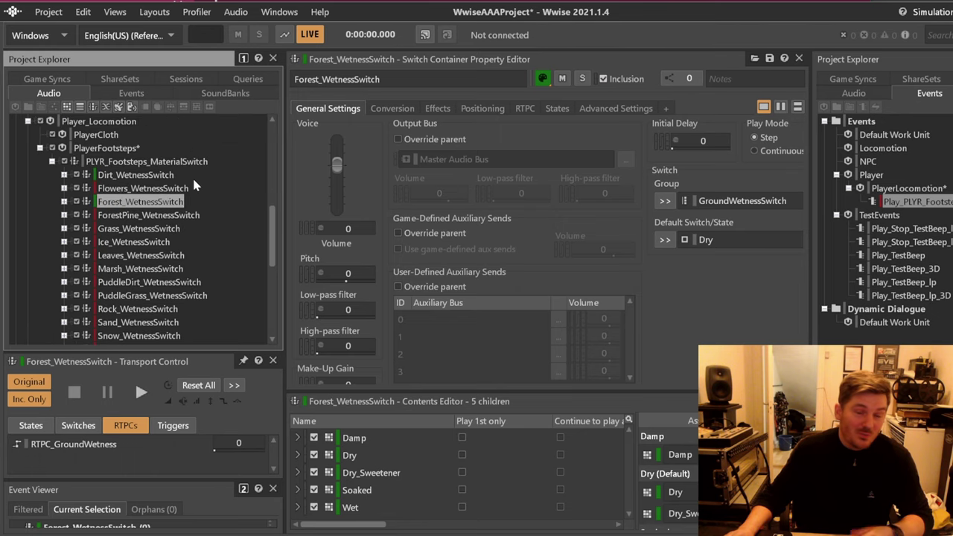